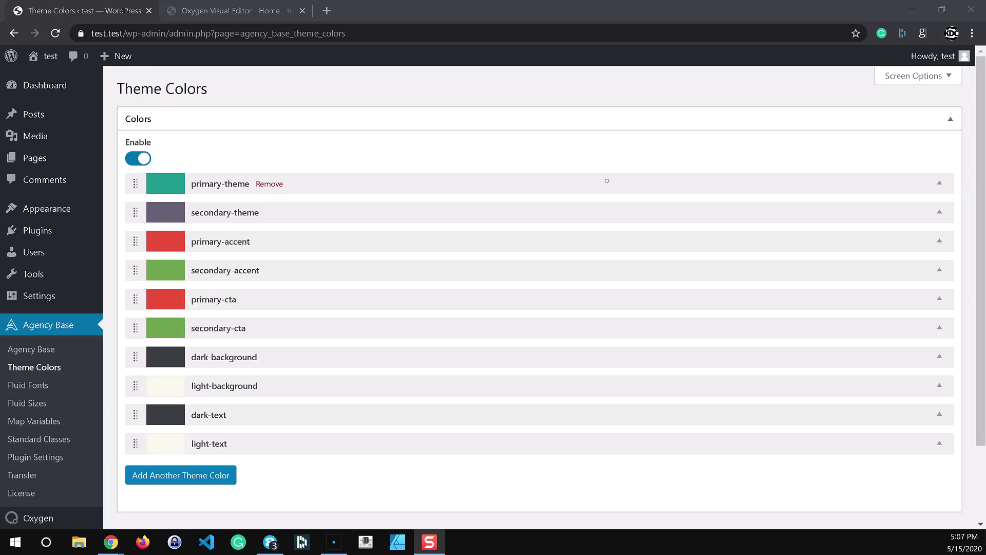
Expand the primary-theme colour row to reveal its lighten and darken shade variants.
click(607, 181)
Review the primary-theme derivative rows, leaving the -lighten-90 suffix unchanged.
scroll(650, 261, down, 19)
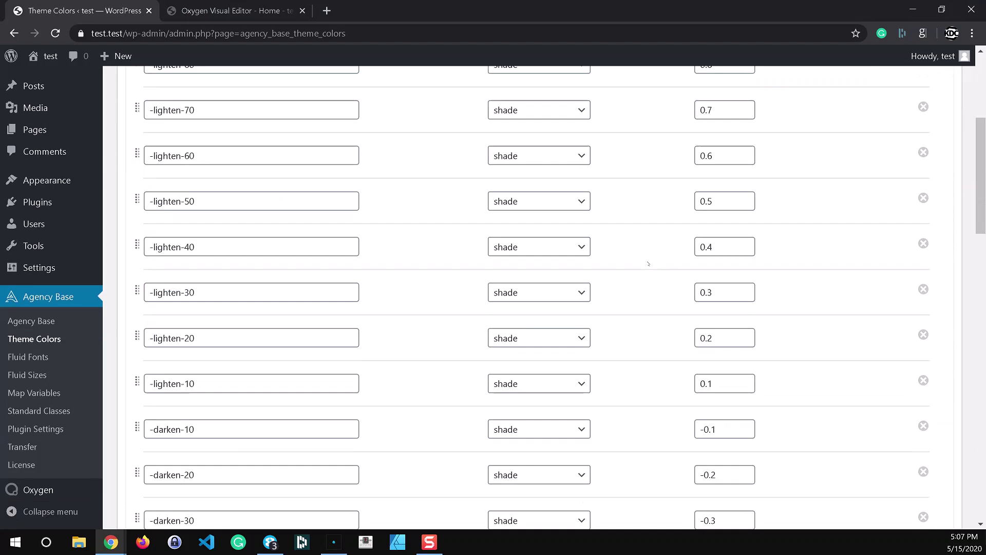
scroll(661, 276, down, 4)
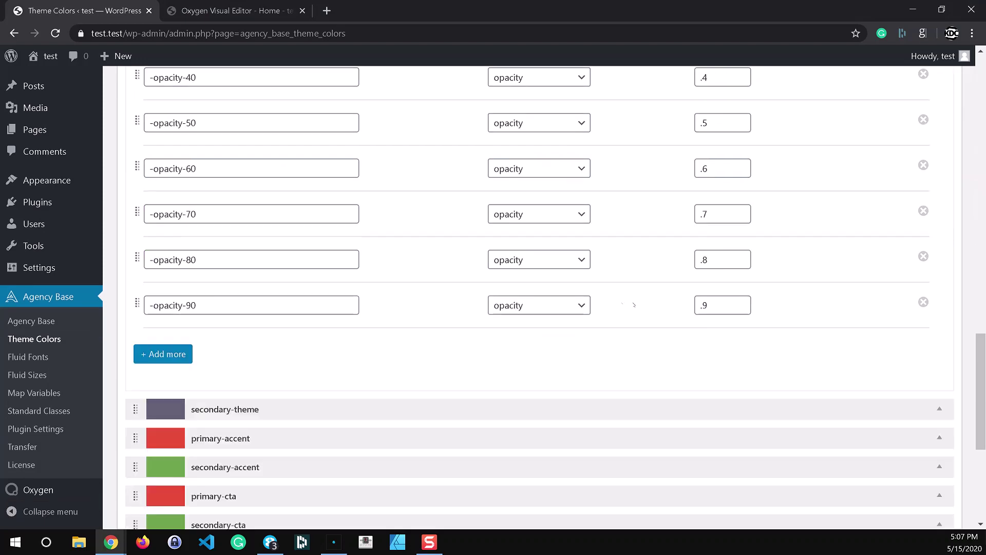
scroll(553, 308, up, 3)
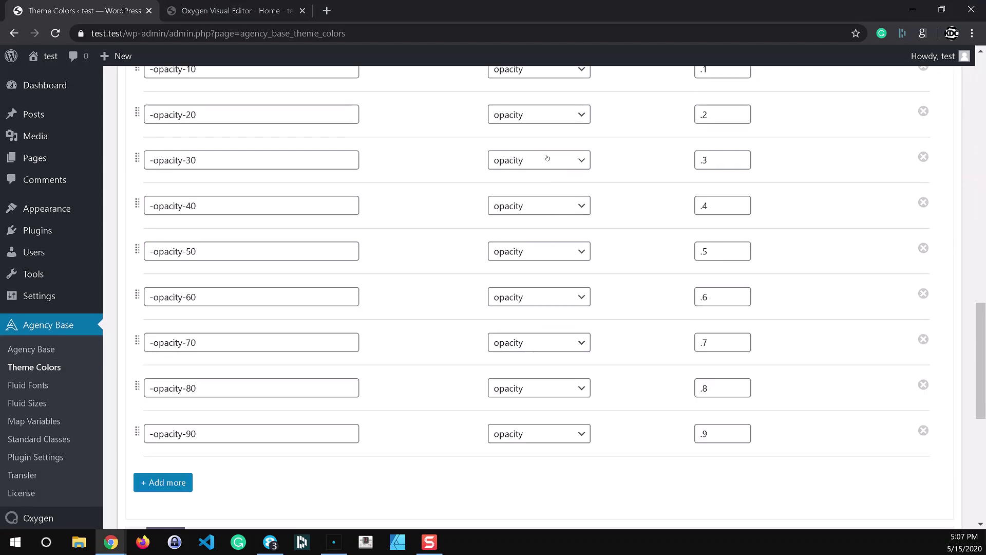
scroll(538, 208, up, 5)
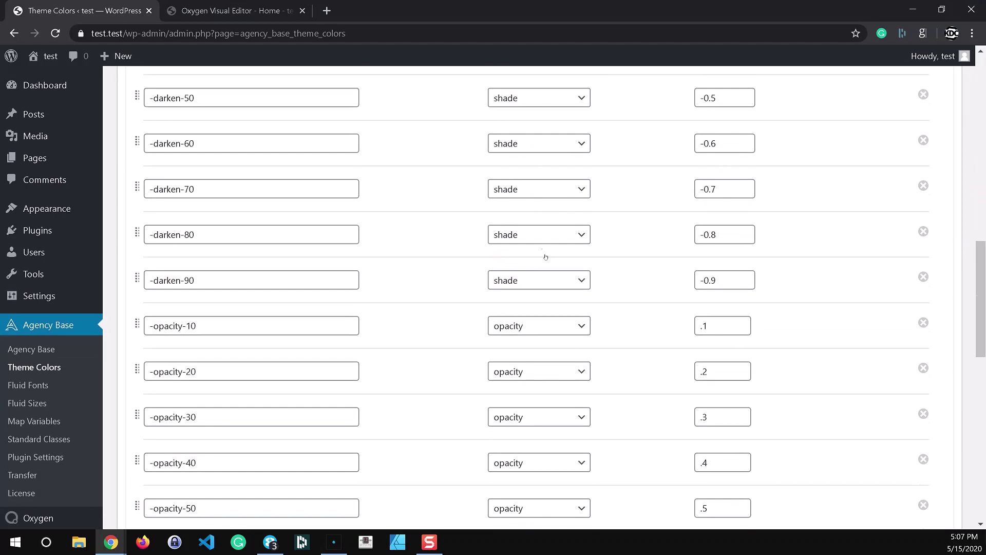
scroll(546, 257, up, 15)
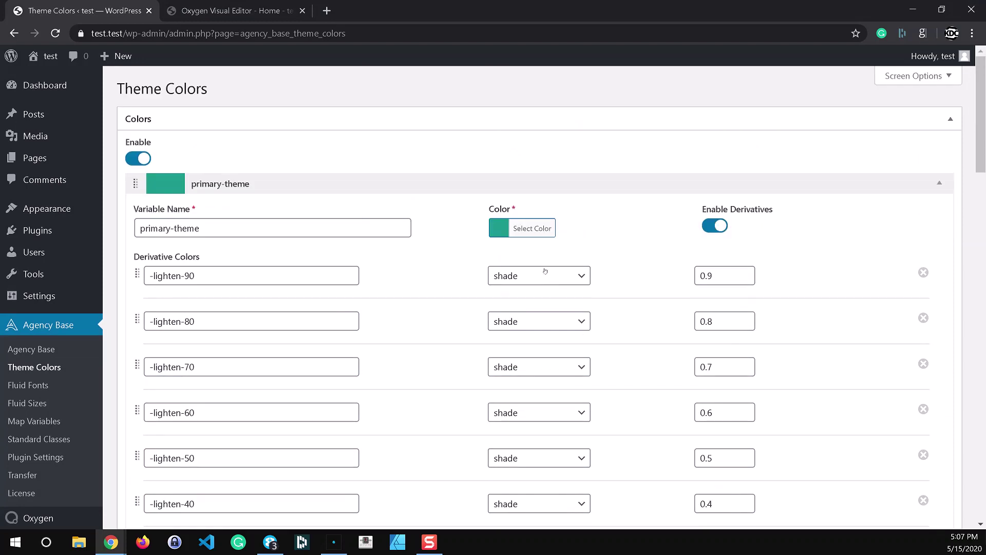
scroll(543, 344, down, 13)
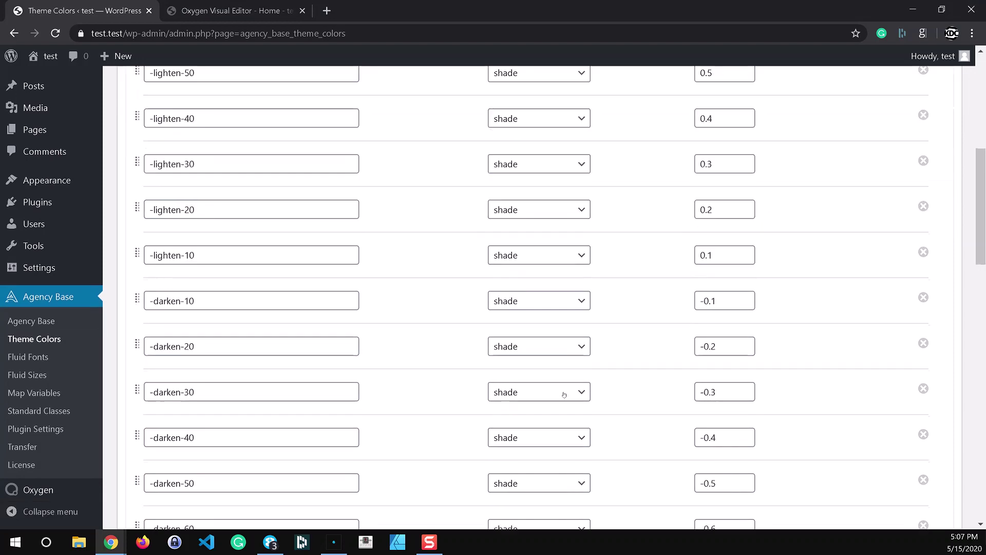
scroll(523, 467, up, 15)
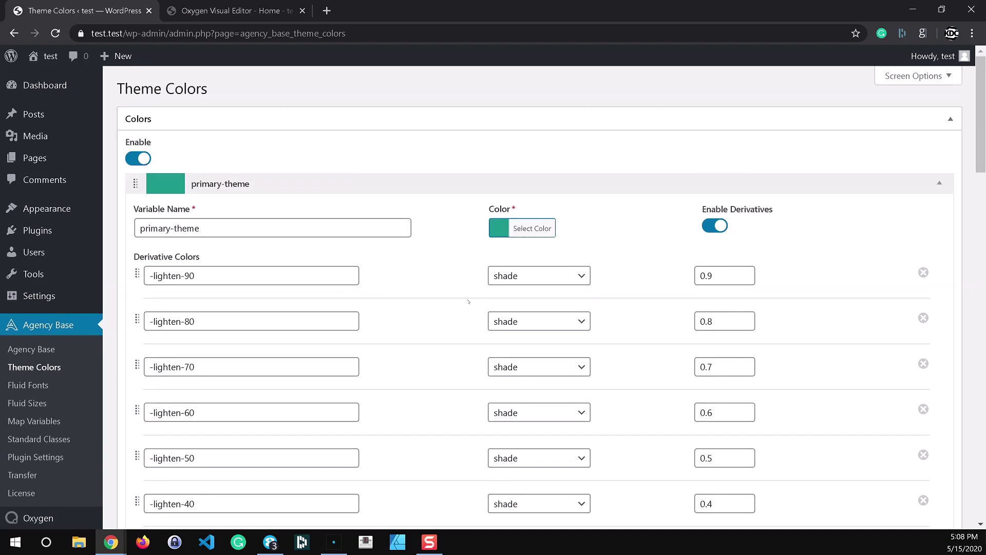
scroll(468, 301, down, 12)
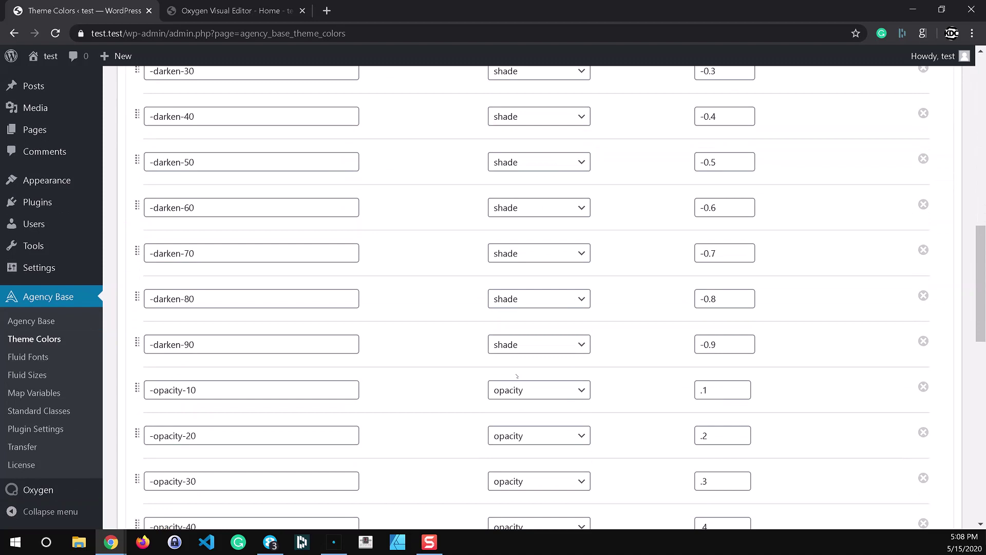
scroll(516, 376, up, 12)
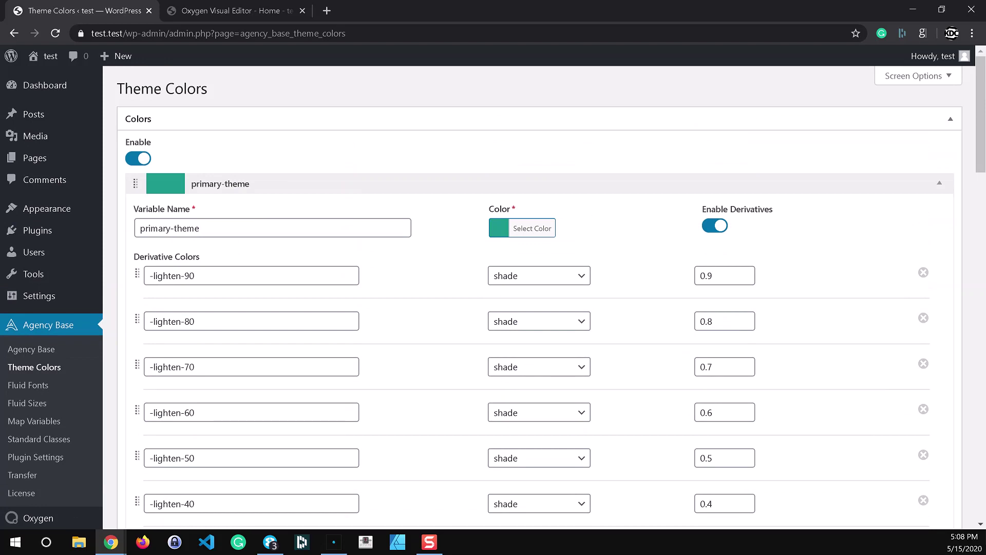
click(194, 276)
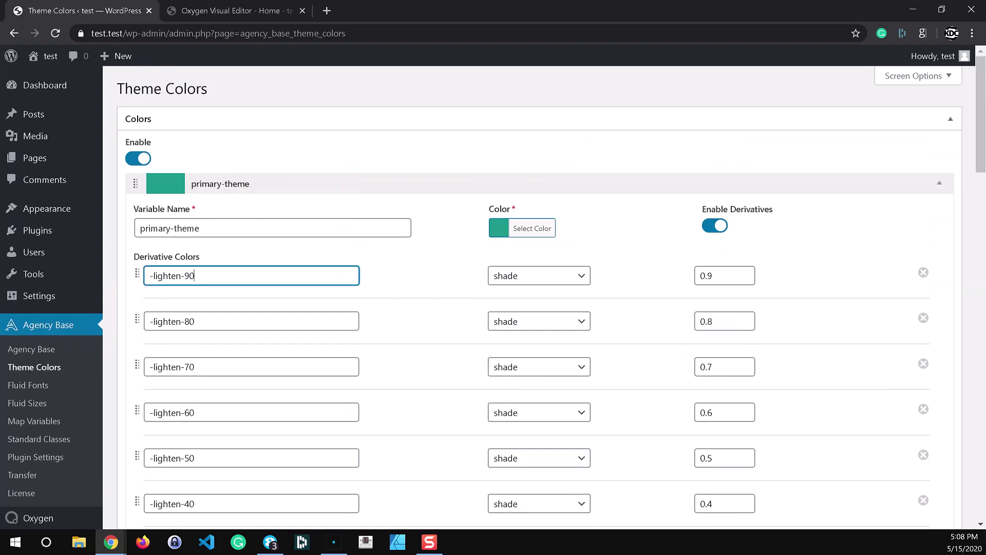
key(ctrl+a)
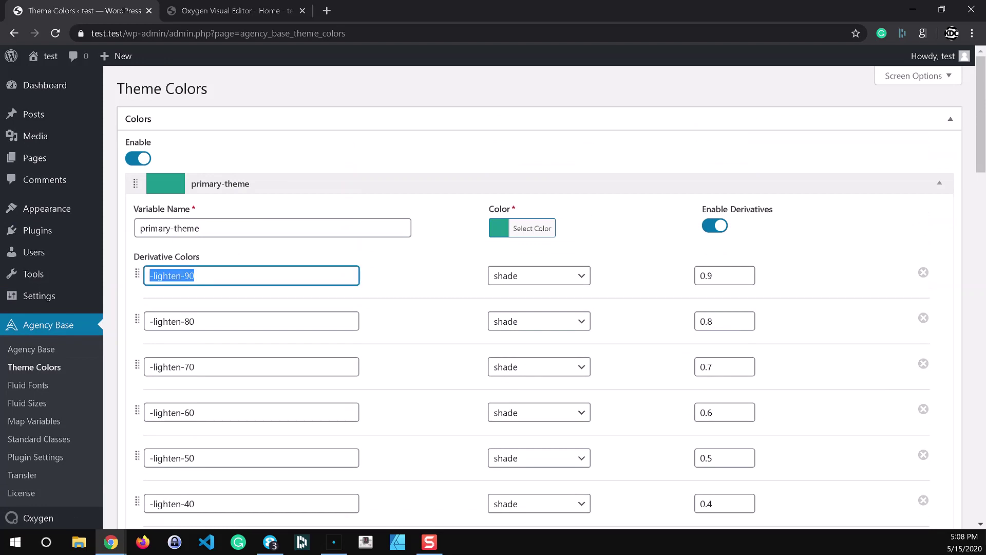
click(957, 256)
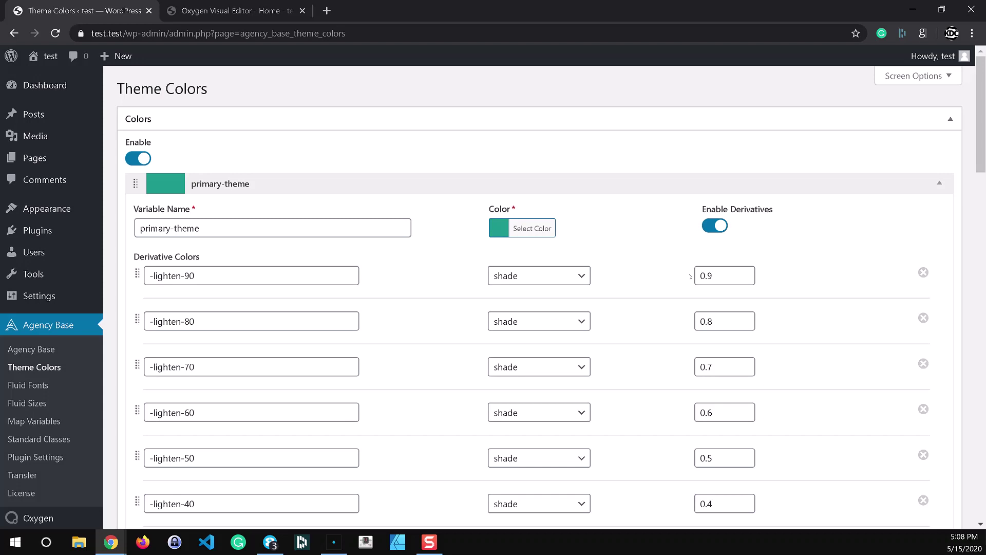
Finish reviewing the shades, collapse primary-theme and switch to the Oxygen Visual Editor tab.
scroll(690, 276, down, 3)
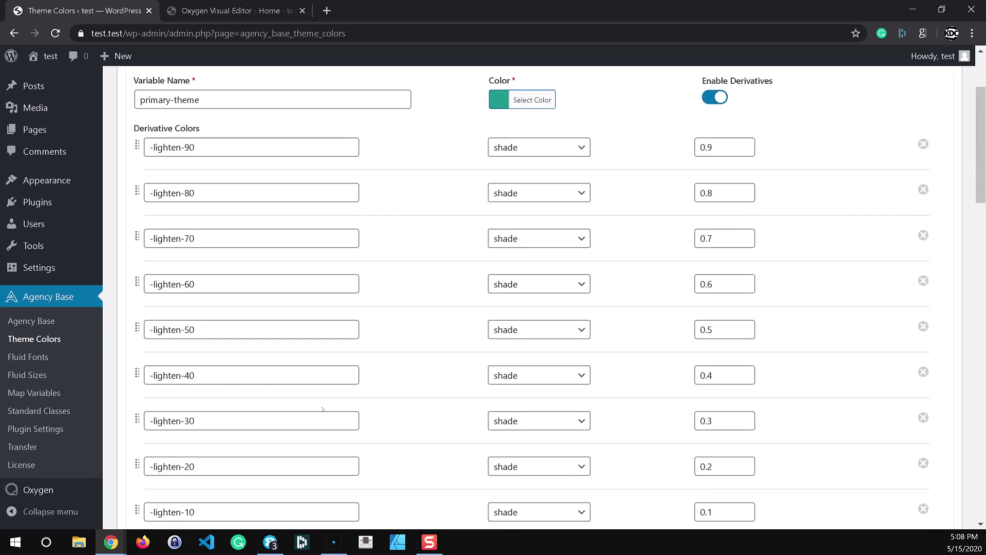
scroll(565, 414, up, 3)
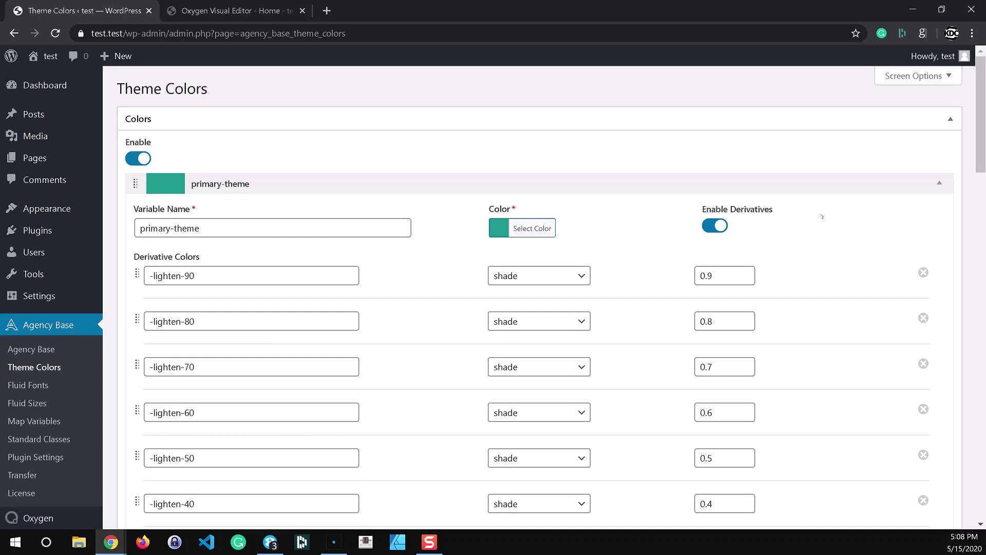
scroll(775, 370, down, 20)
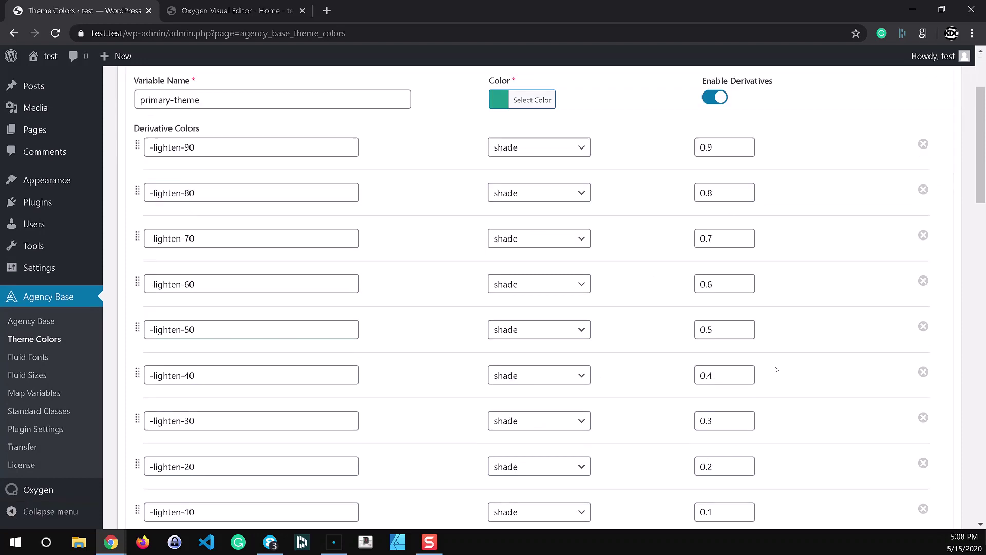
scroll(777, 369, down, 7)
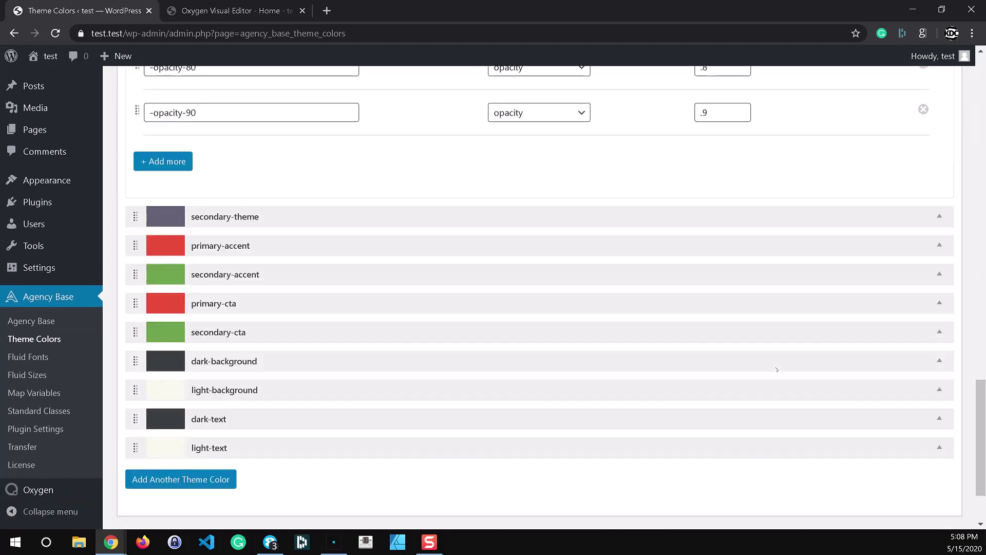
scroll(780, 442, up, 15)
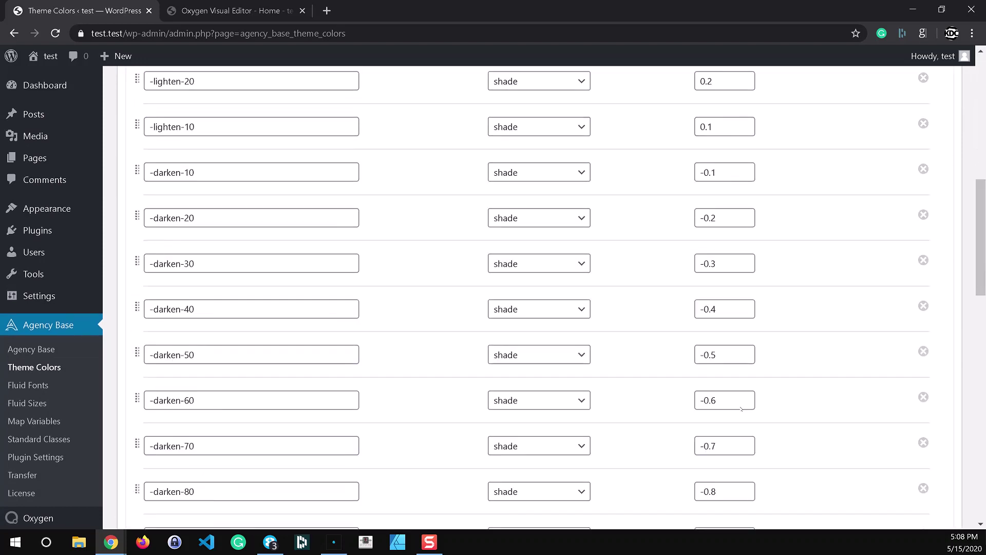
scroll(741, 408, up, 7)
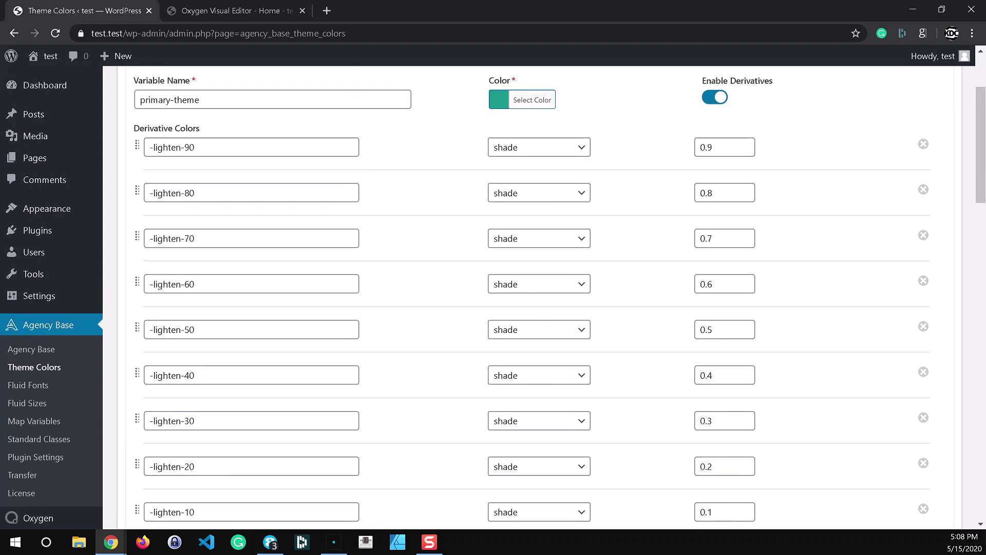
scroll(424, 249, up, 3)
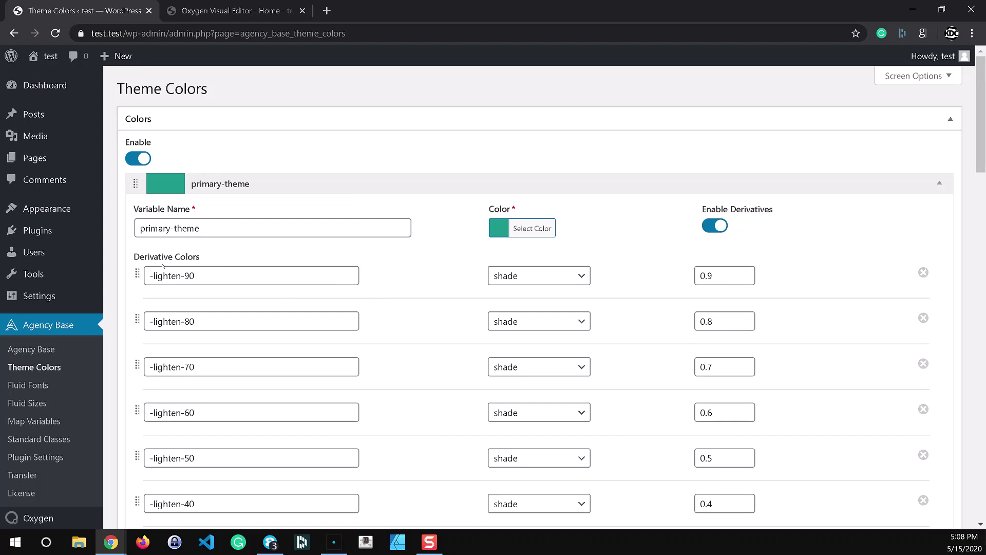
scroll(514, 293, down, 5)
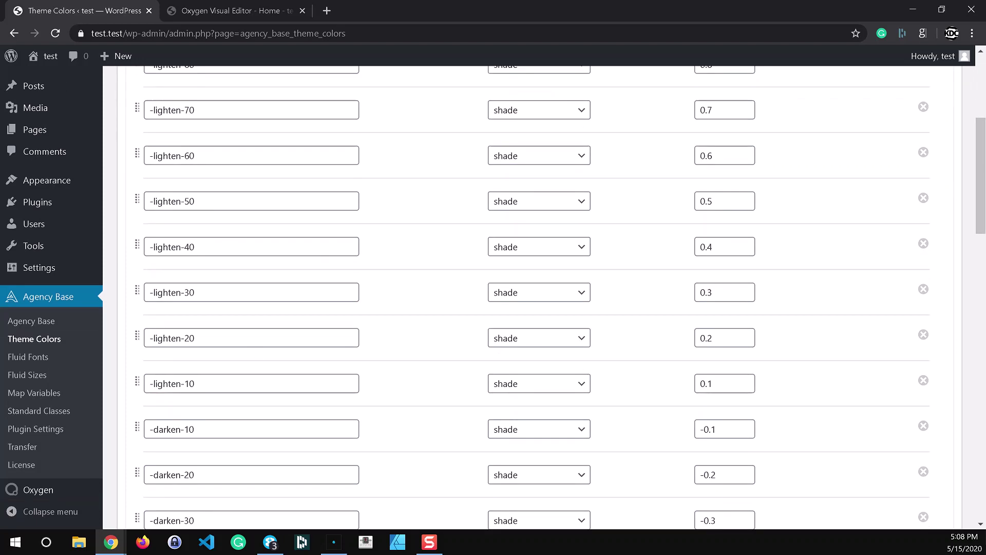
scroll(514, 293, up, 5)
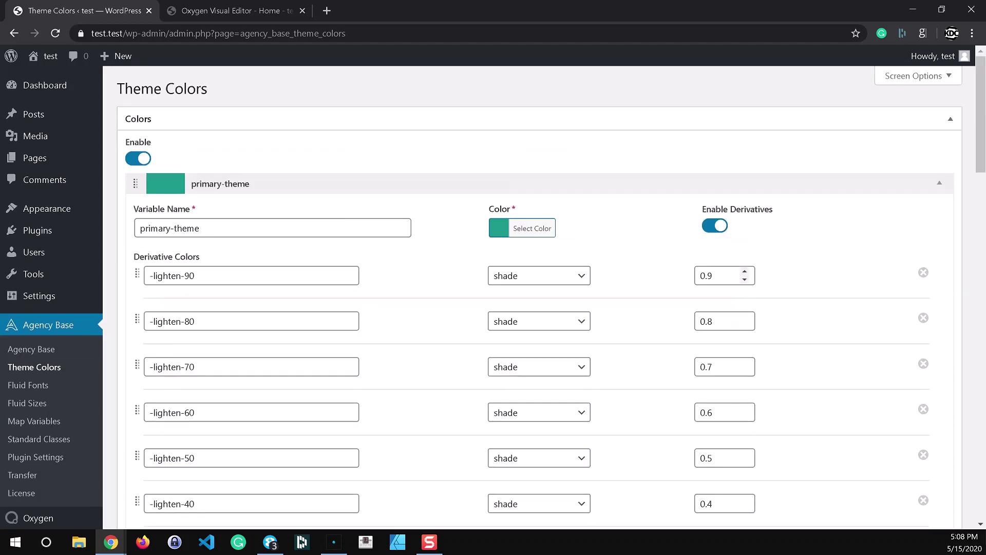
mouse_move(292, 191)
scroll(550, 334, down, 1)
scroll(538, 322, down, 2)
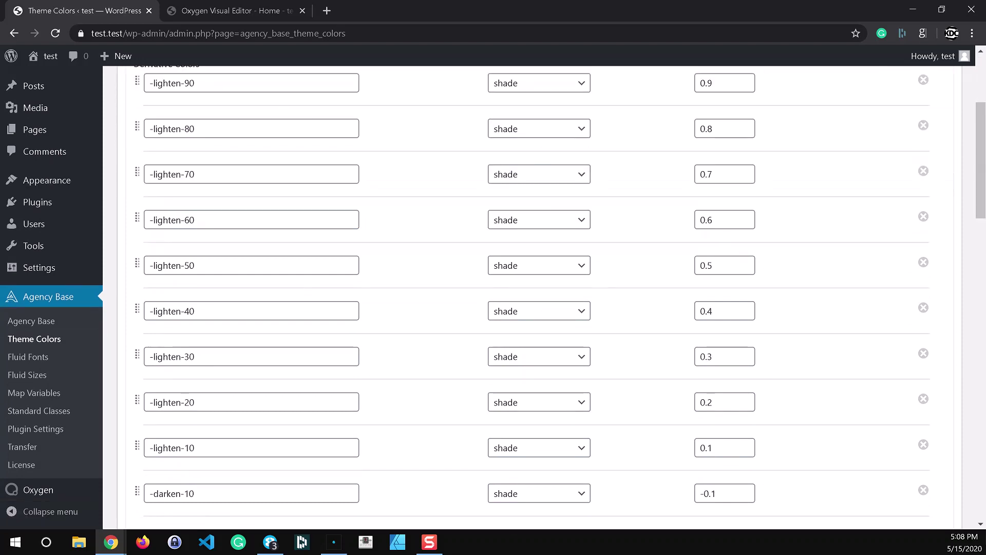
scroll(540, 297, up, 3)
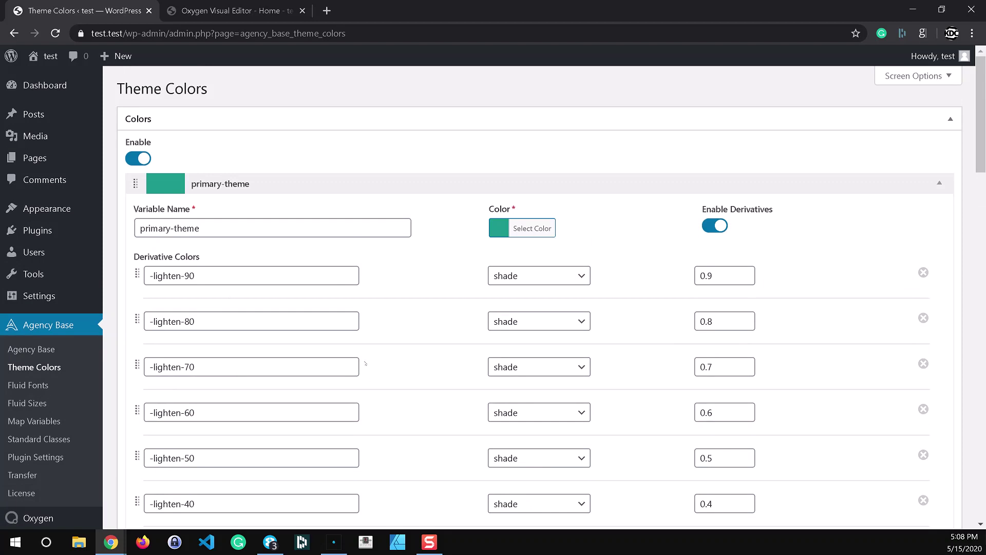
click(806, 178)
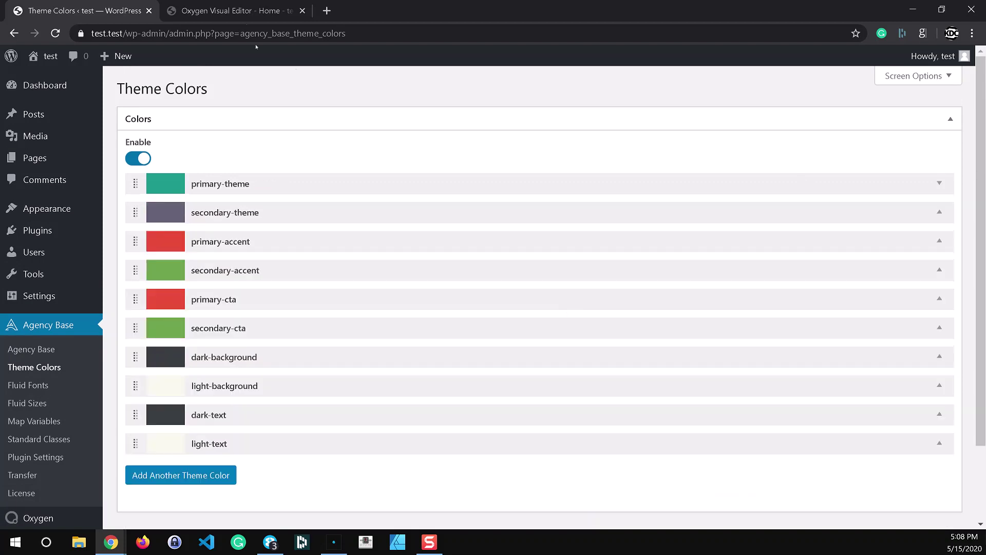
click(238, 11)
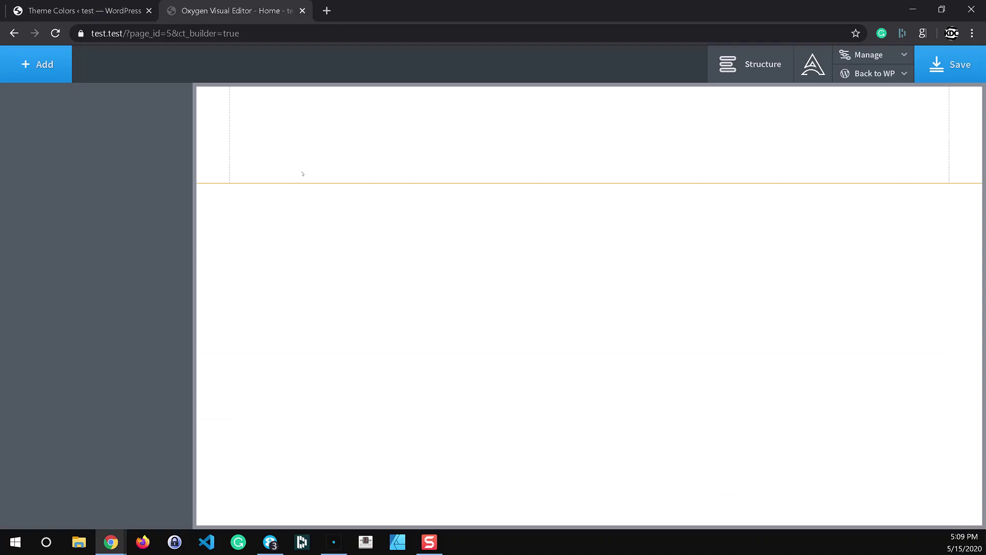
Open the Agency Base colour panel and inspect each base colour from secondary-theme to light-text.
click(813, 64)
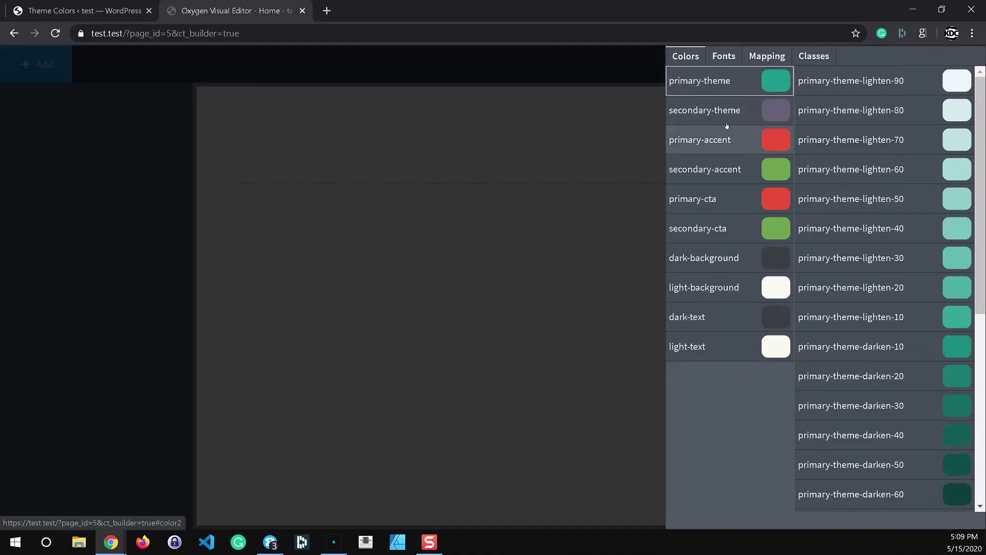
click(748, 117)
click(749, 149)
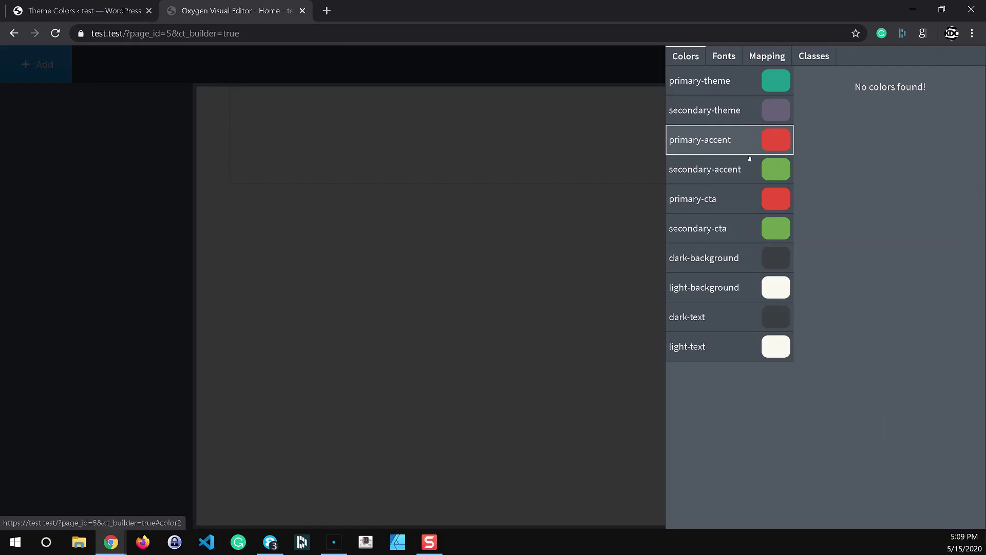
click(751, 180)
click(751, 203)
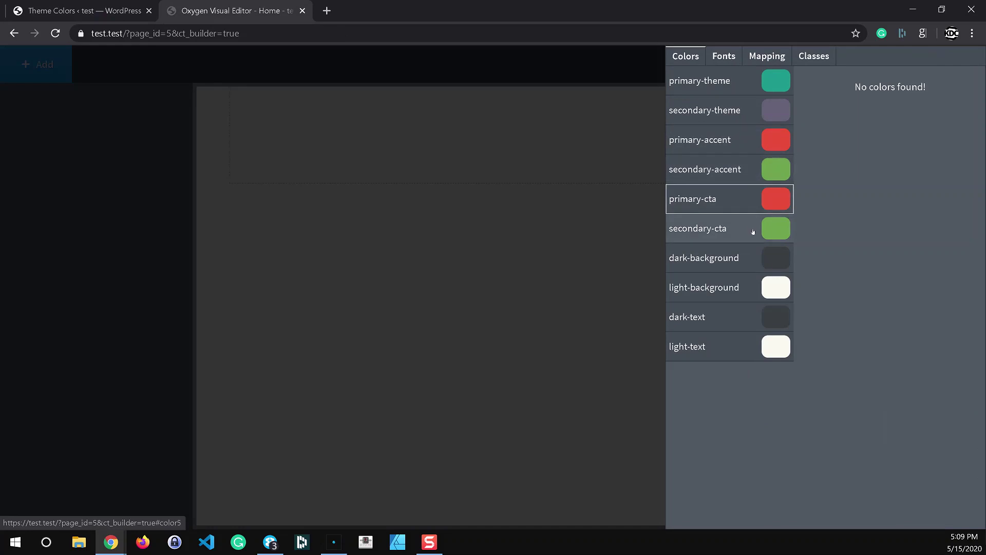
click(751, 231)
click(753, 261)
click(756, 293)
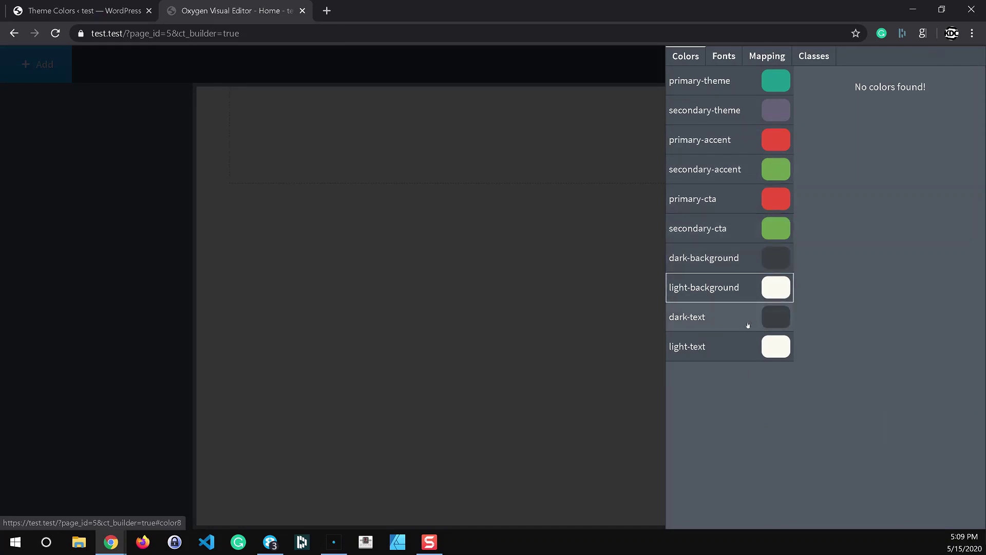
click(748, 325)
click(753, 354)
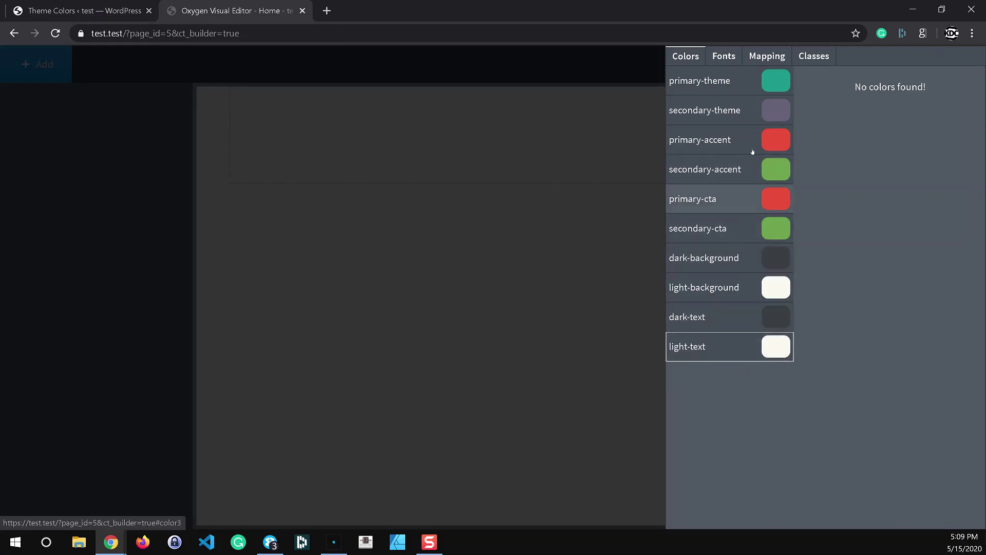
Expand primary-theme in the panel and review its lighten, darken and opacity shades.
click(741, 85)
scroll(865, 269, down, 7)
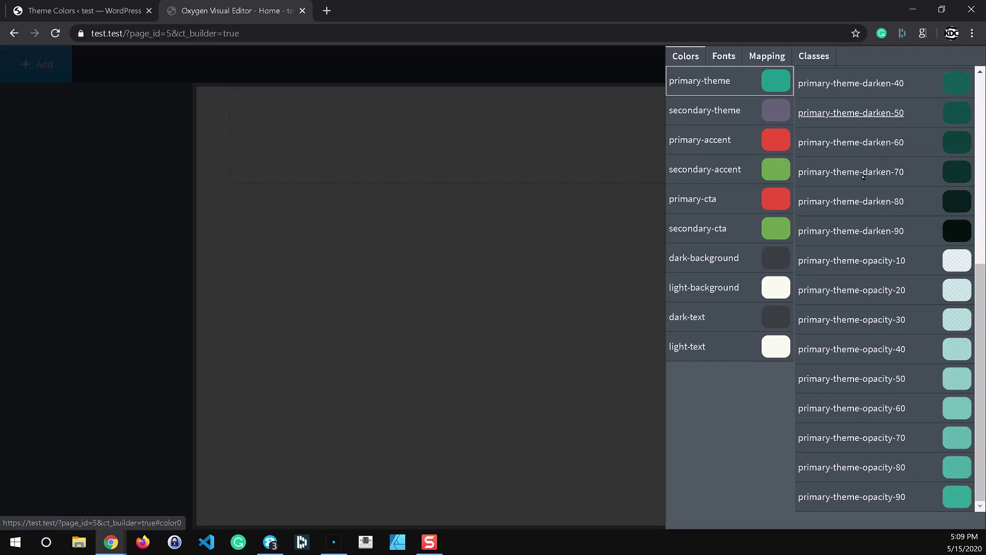
scroll(805, 153, up, 7)
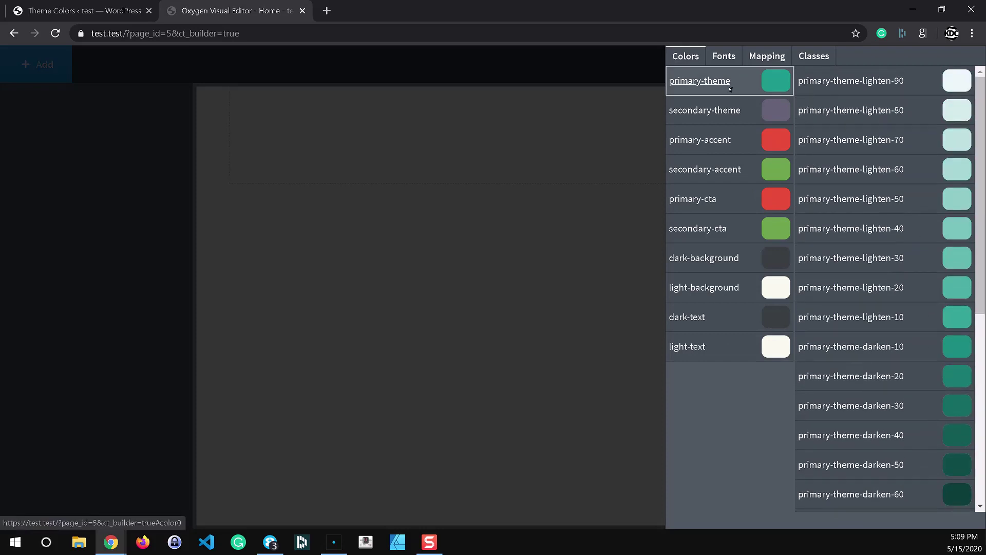
scroll(868, 156, down, 7)
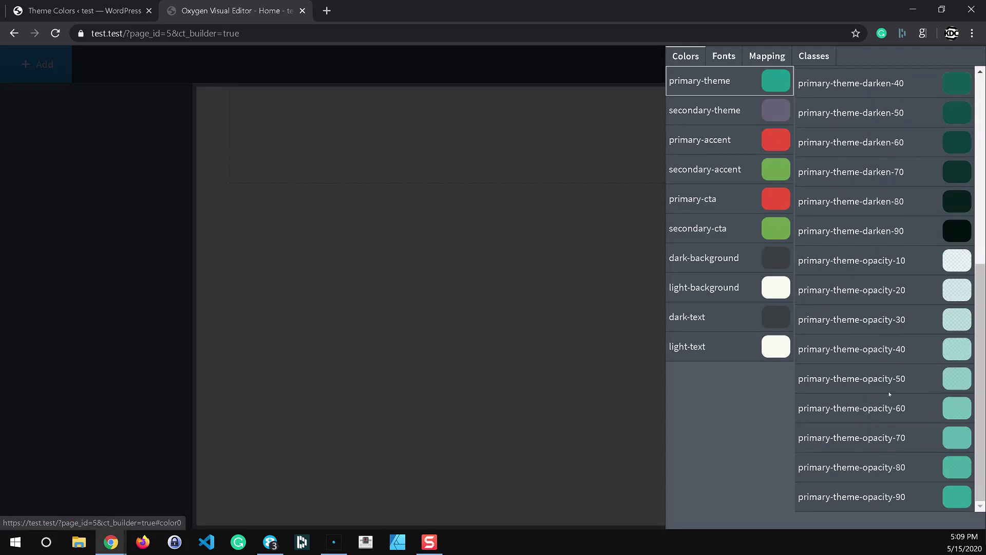
scroll(895, 425, up, 7)
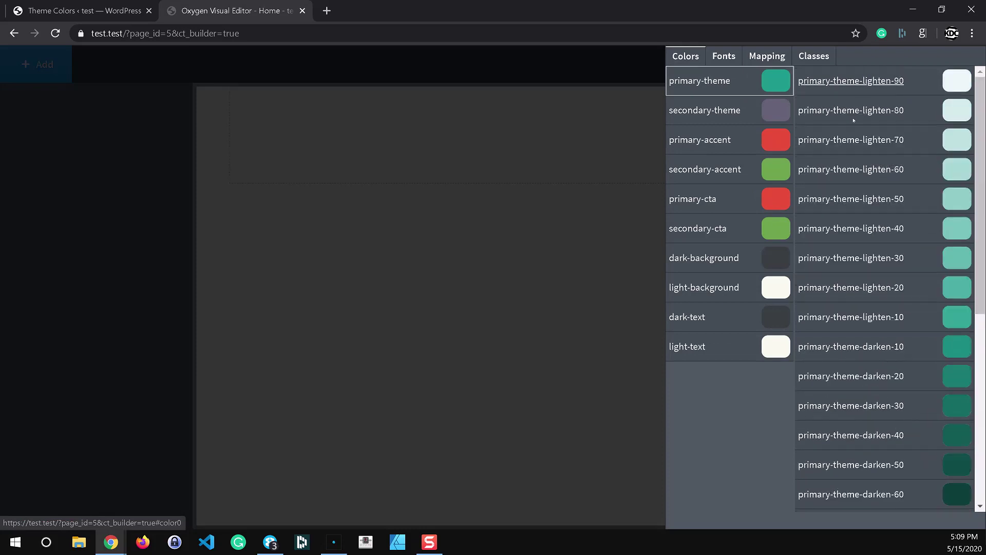
scroll(870, 349, down, 7)
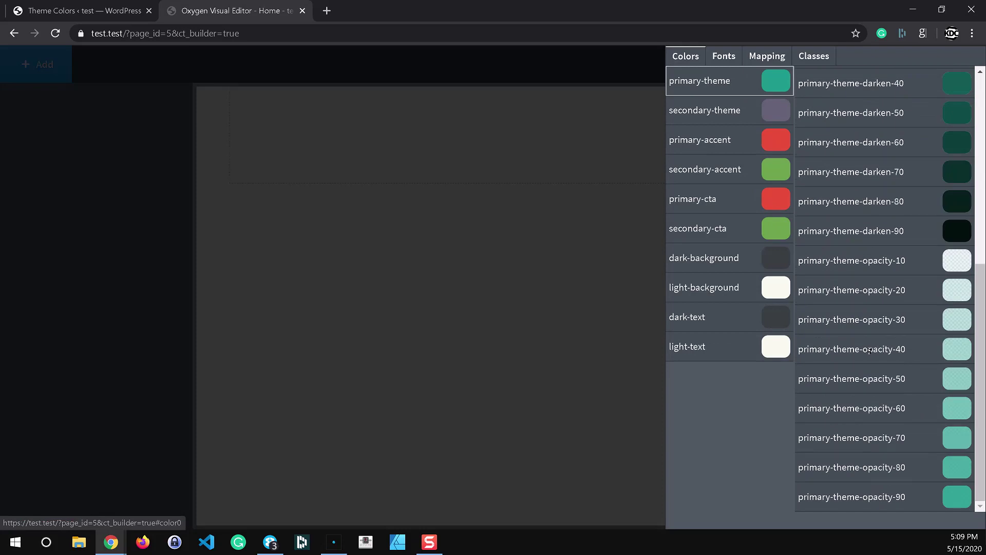
scroll(901, 406, up, 7)
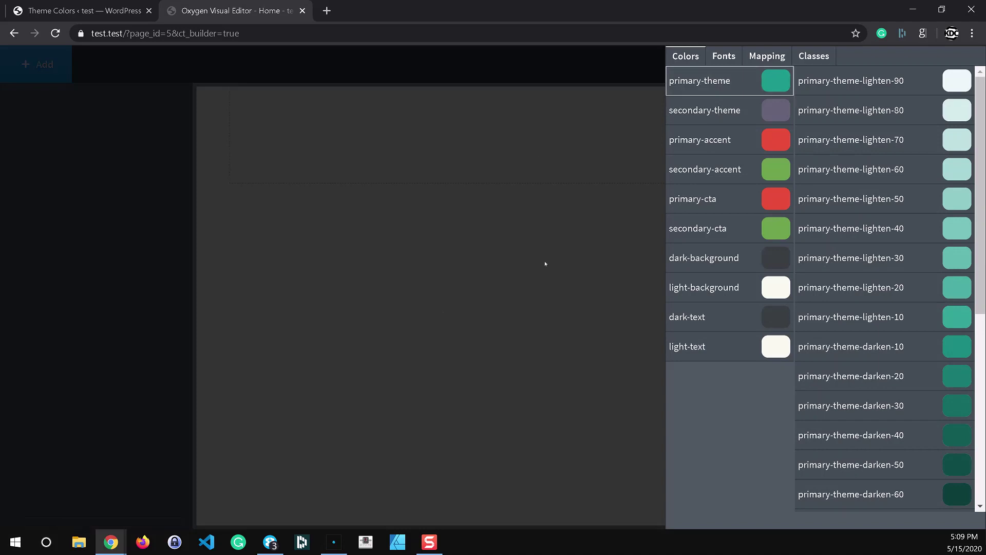
Select the empty section and paste var(--primary-theme) as its background colour.
click(444, 154)
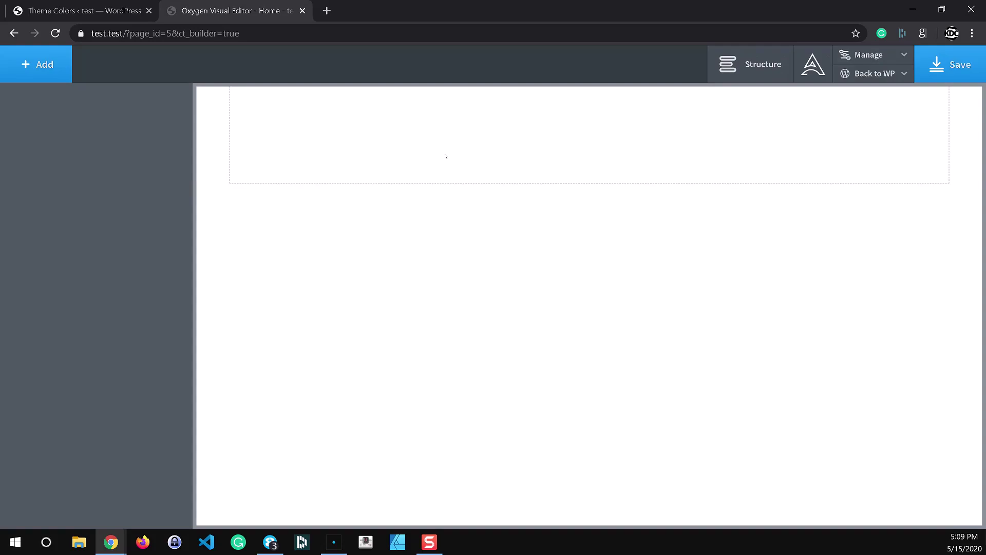
click(446, 156)
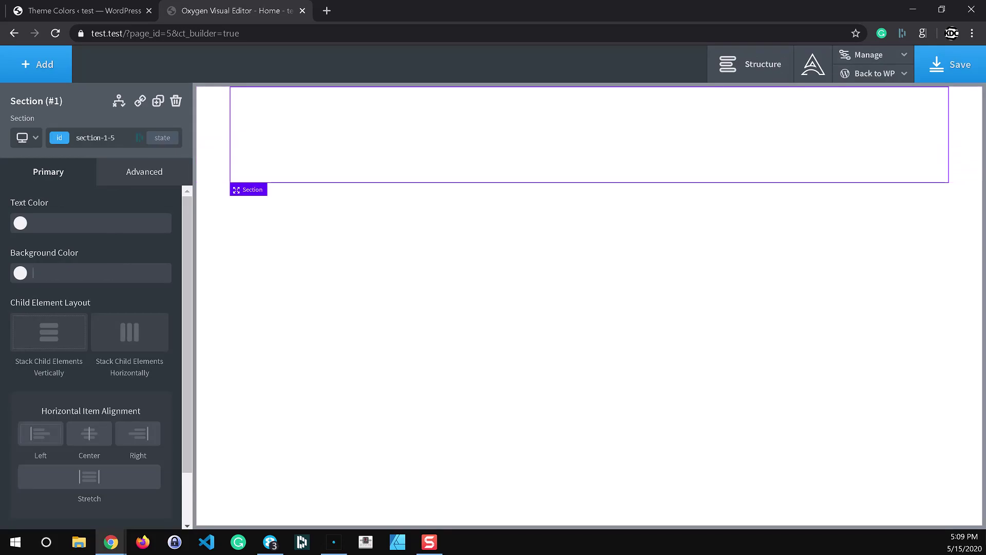
text(var(--primary-theme))
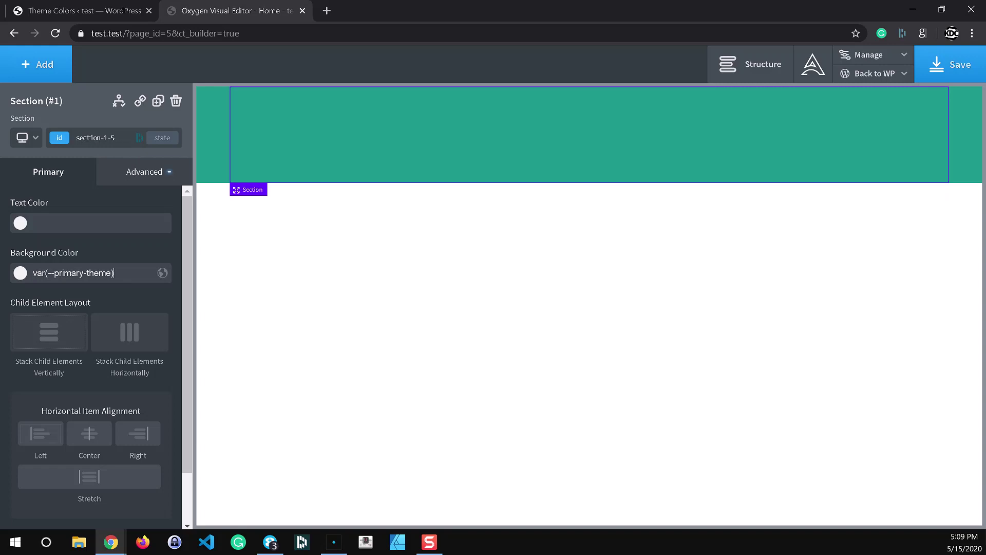
click(135, 171)
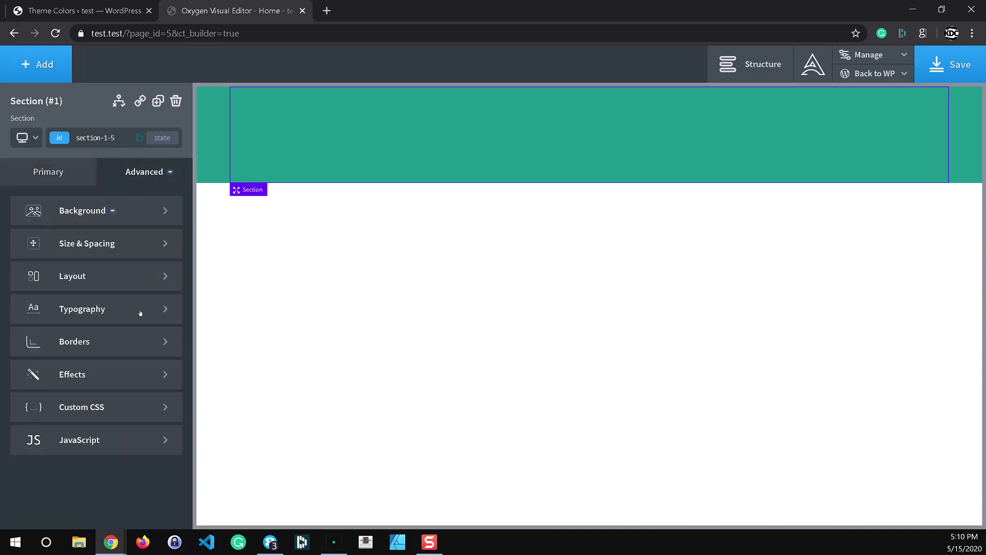
Set the section's width unit to % so it spans 100% in Size & Spacing.
click(119, 248)
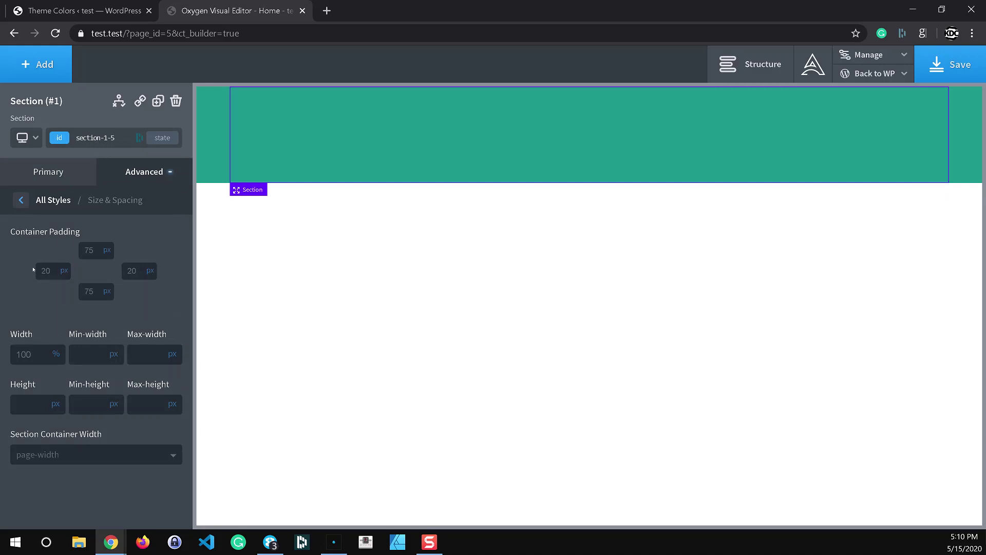
click(55, 354)
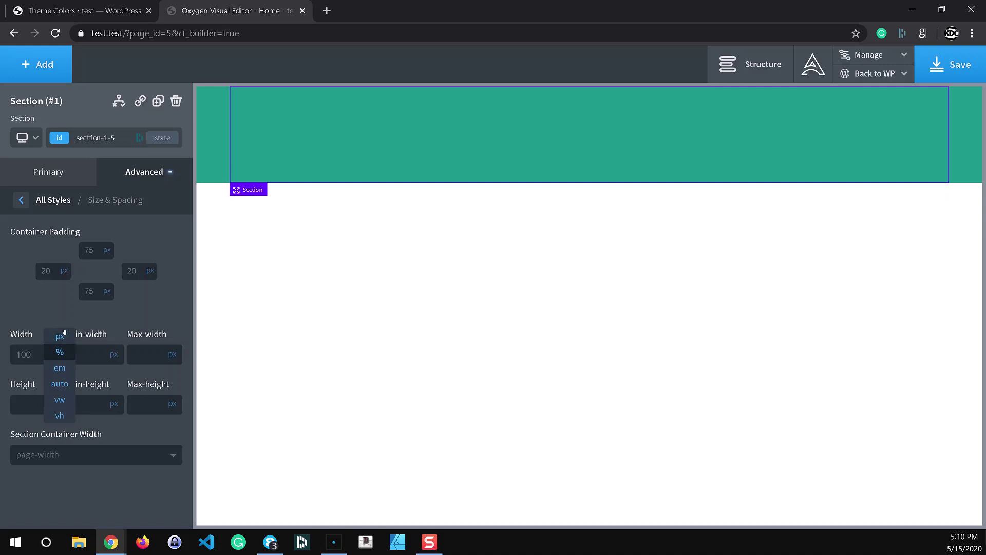
click(60, 352)
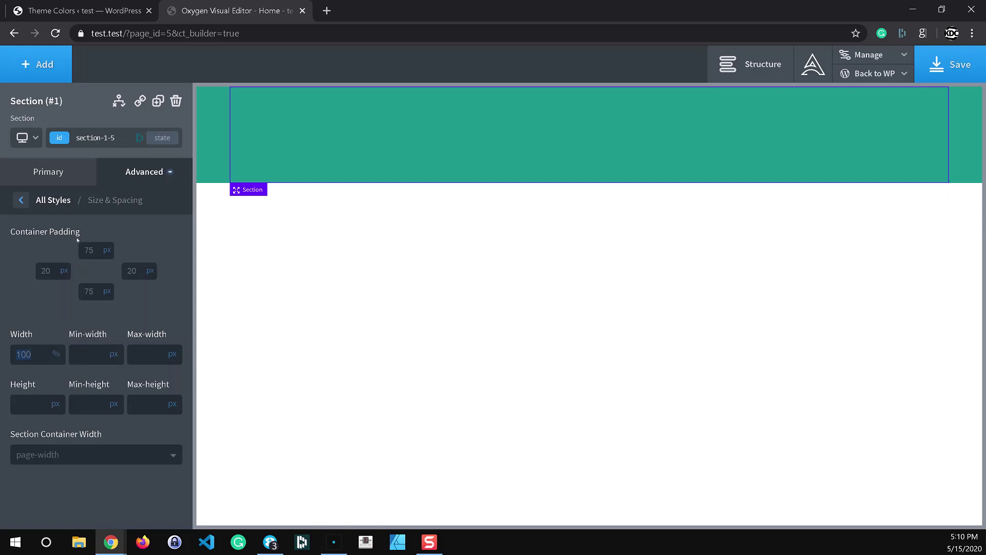
click(20, 200)
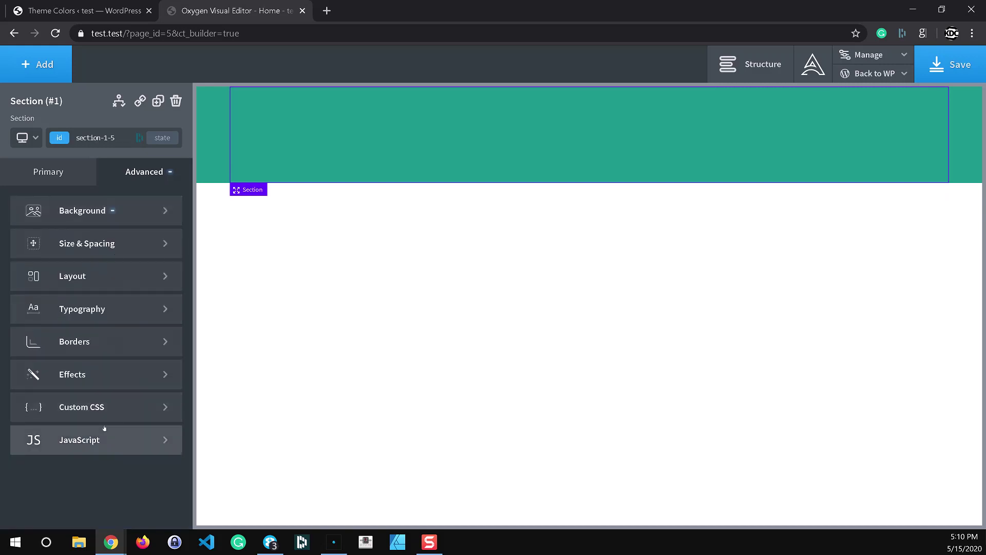
click(106, 215)
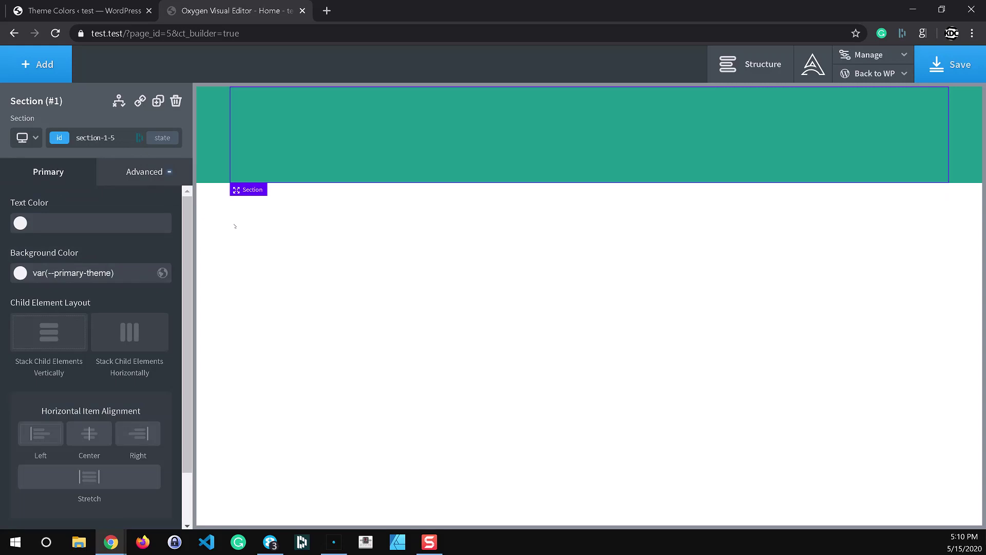
Copy light-text from the Agency Base colour panel and paste var(--light-text) as the section's text colour.
key(ctrl+shift+c)
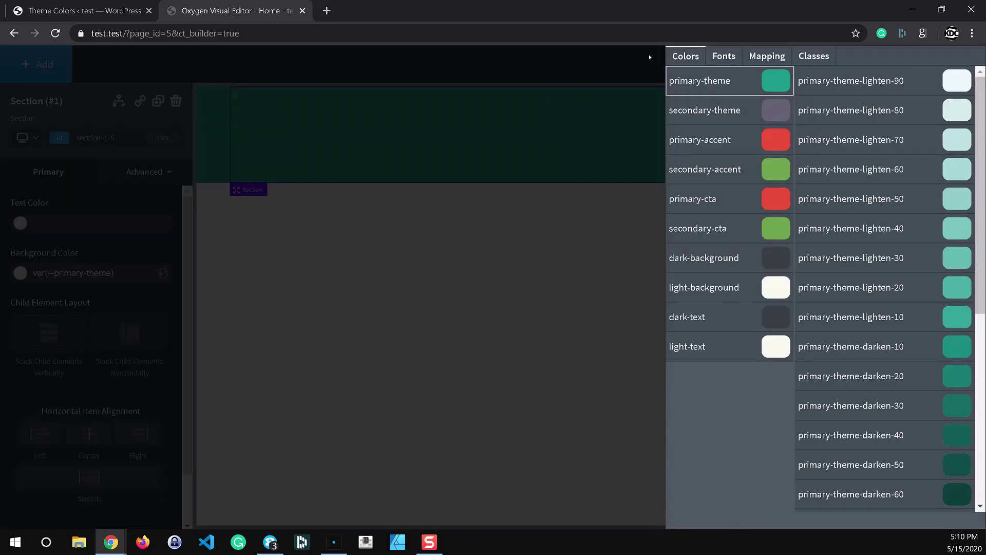
click(696, 348)
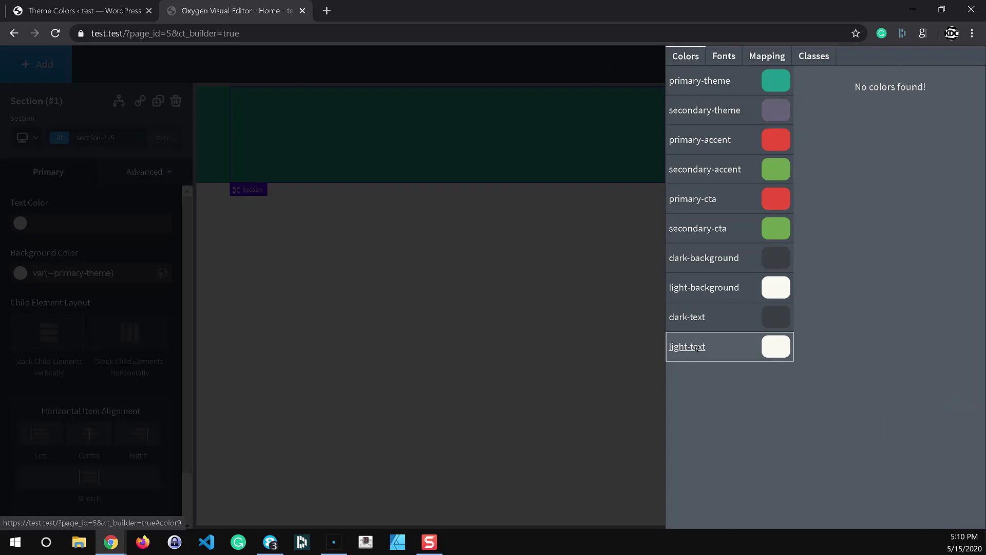
click(558, 355)
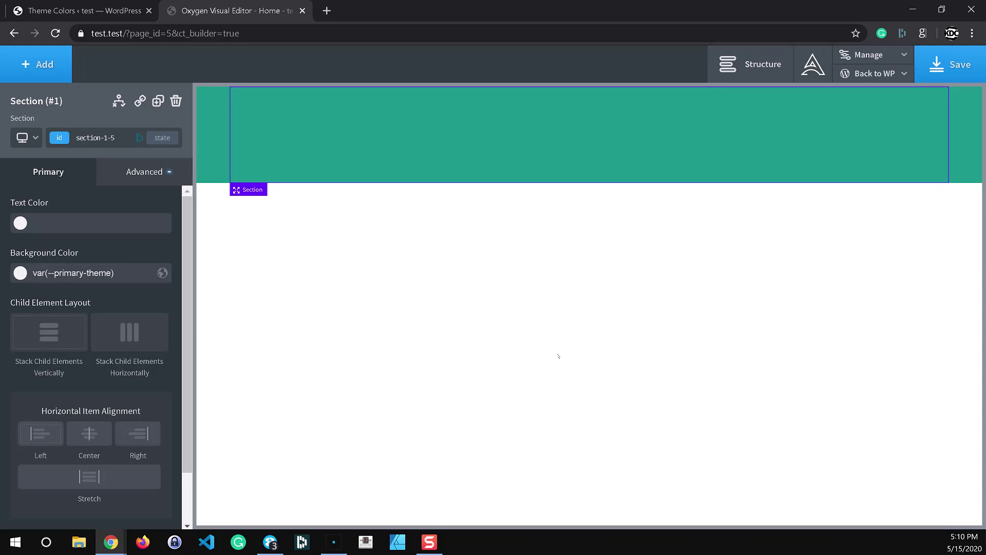
key(ctrl+shift+c)
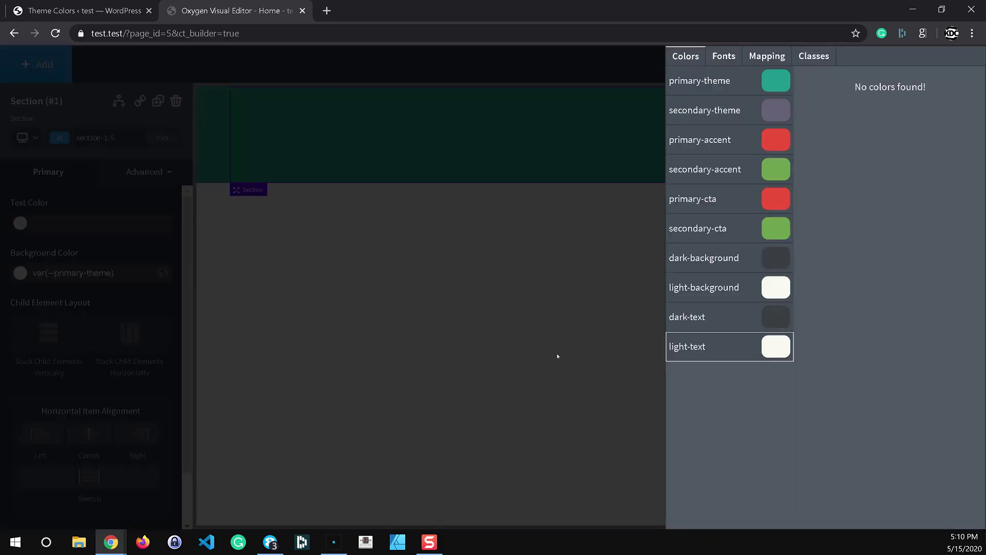
key(Escape)
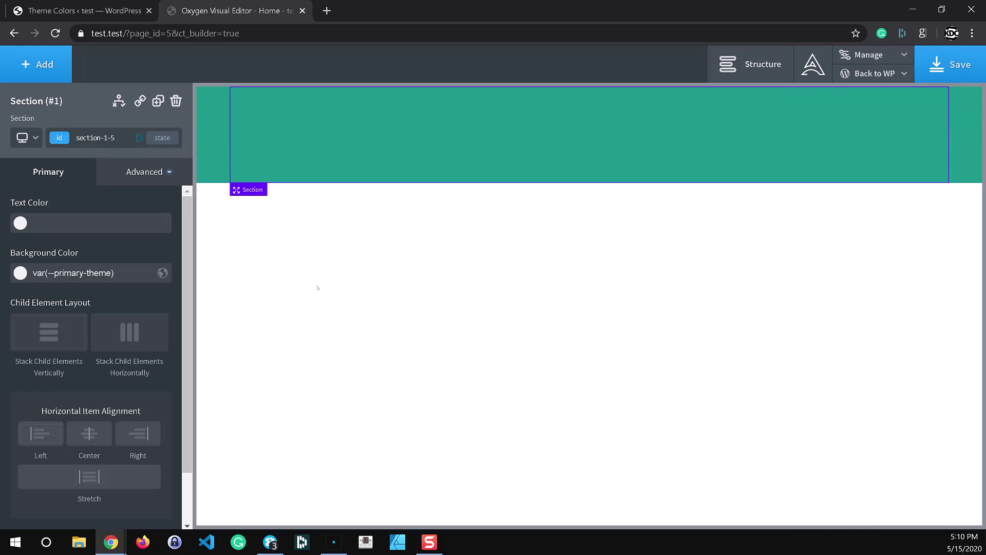
key(ctrl+v)
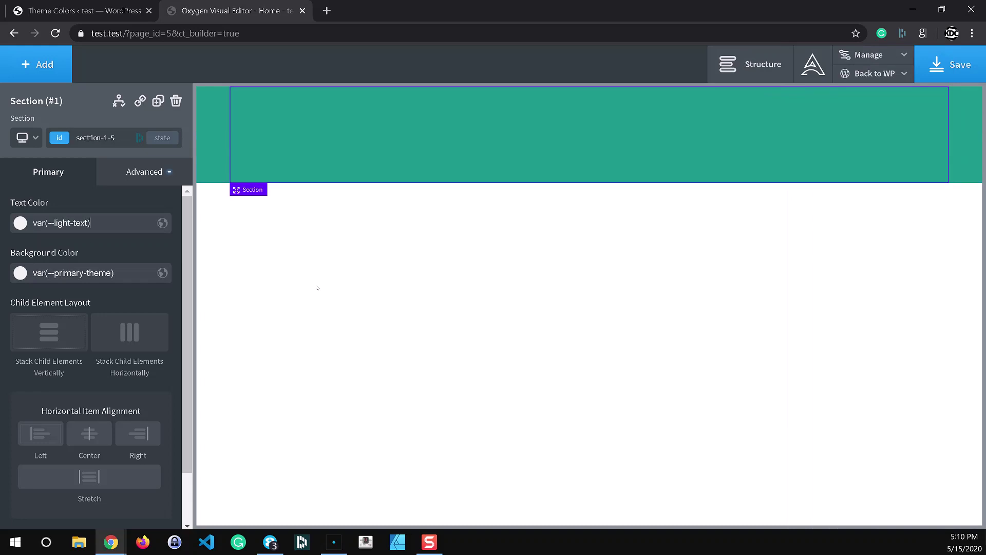
Add a Heading to the section and change its text to 'The Heading'.
click(53, 76)
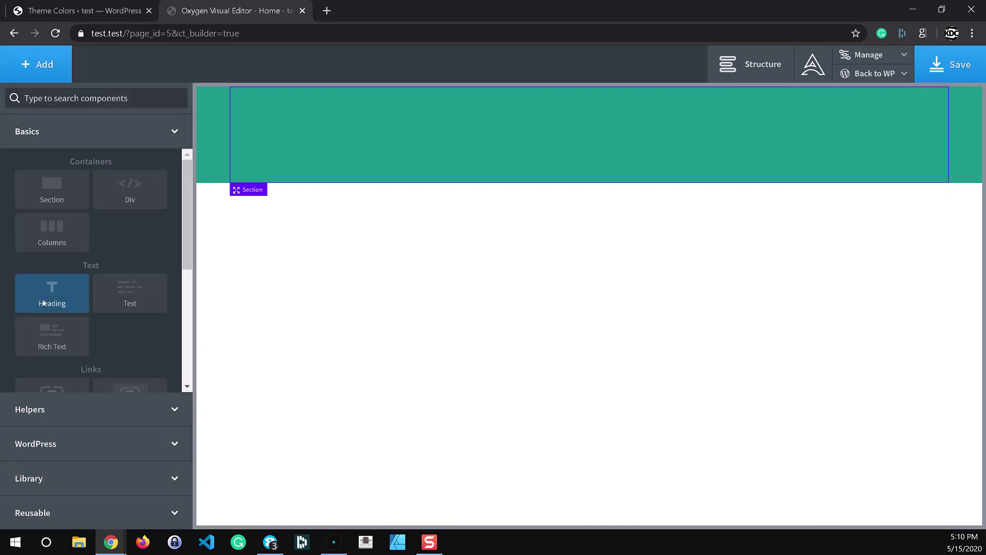
click(45, 307)
double_click(501, 190)
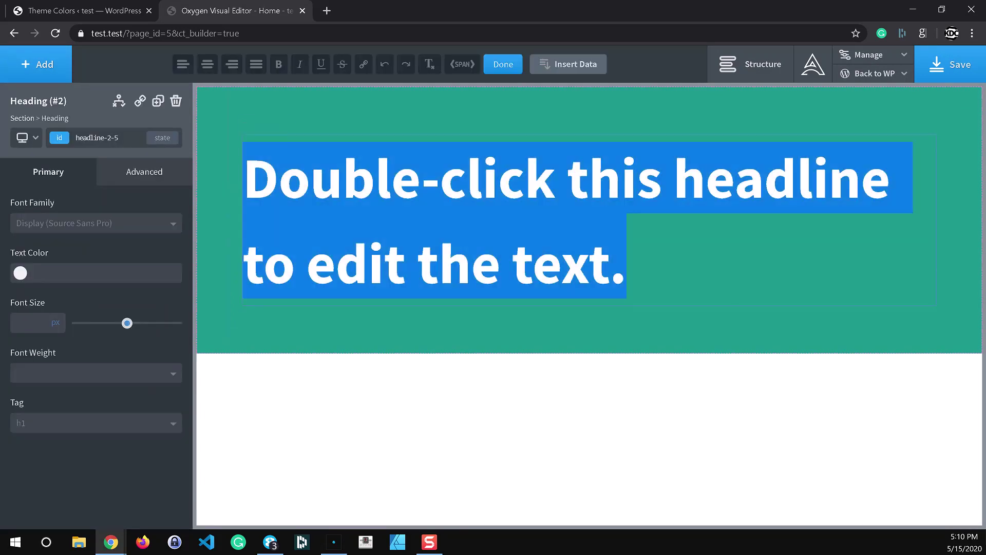
text(The Heading)
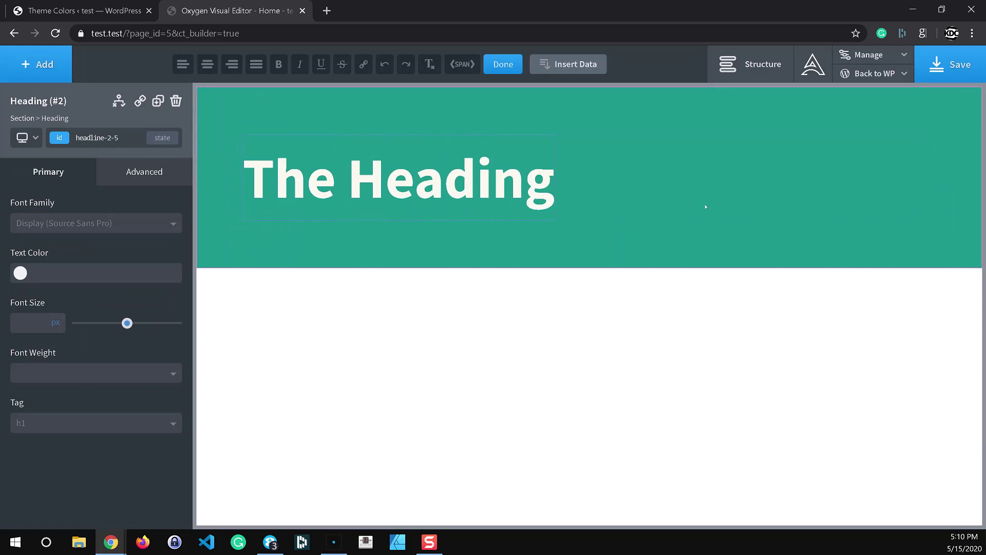
text(v)
key(BackSpace)
click(720, 194)
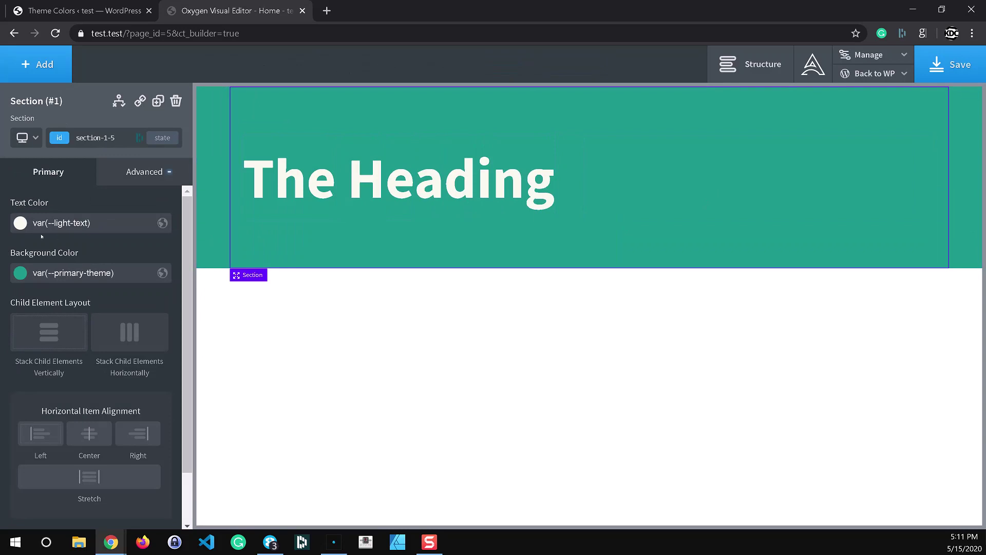
Save the page and preview the live frontend in a new browser tab.
click(951, 65)
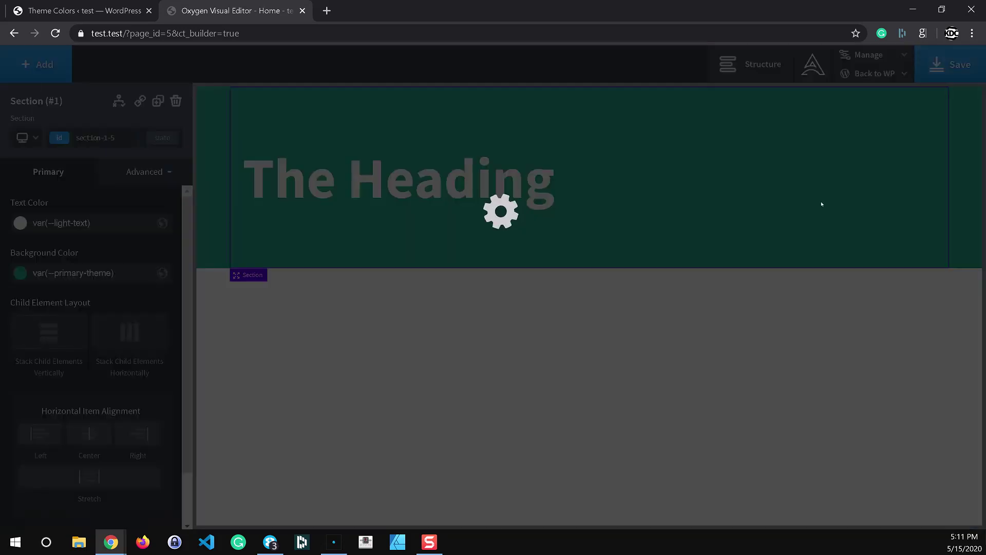
mouse_move(868, 80)
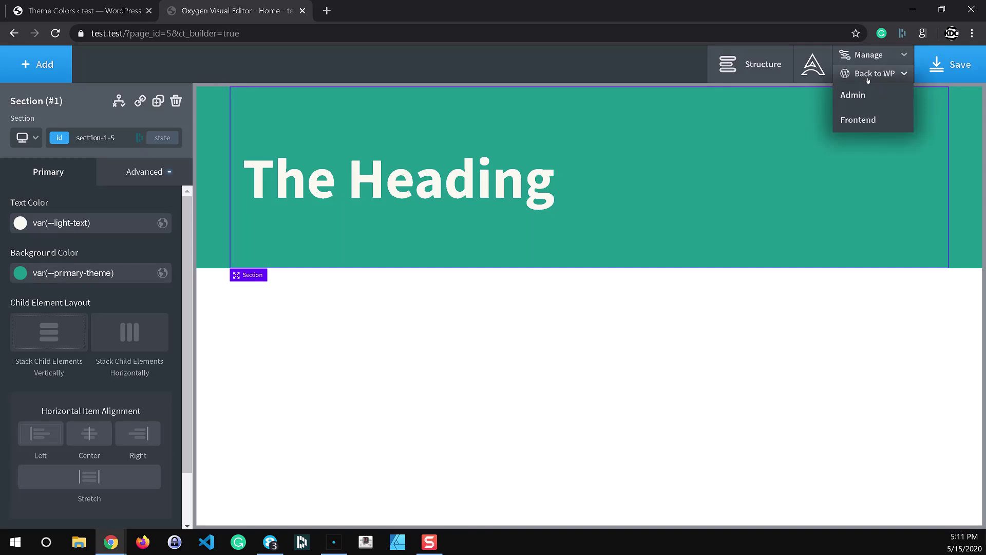
right_click(863, 123)
click(850, 133)
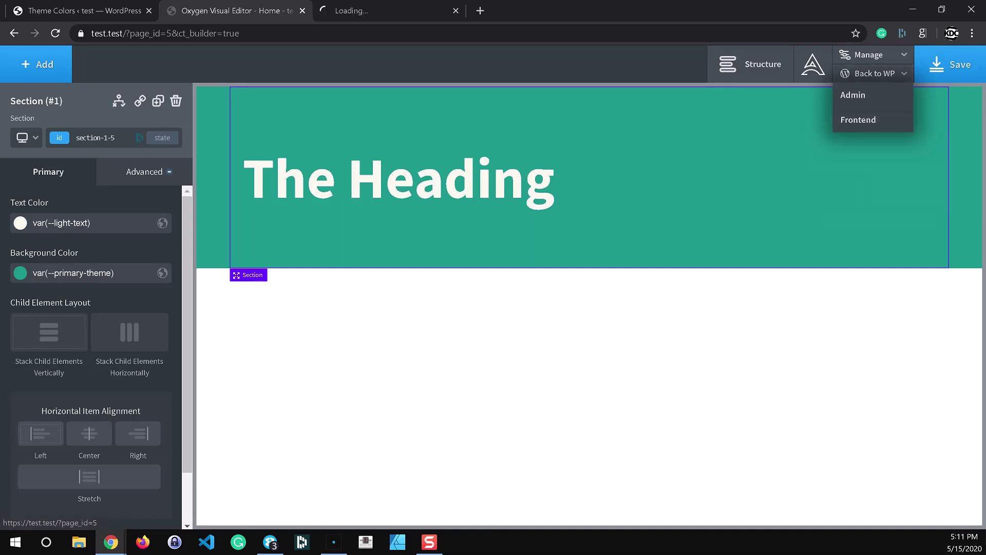
click(399, 14)
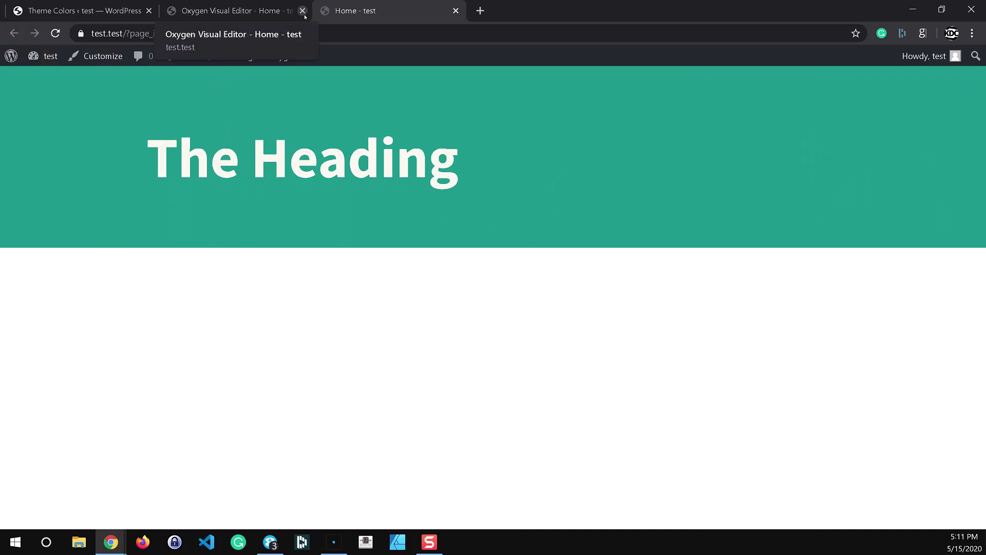
click(227, 12)
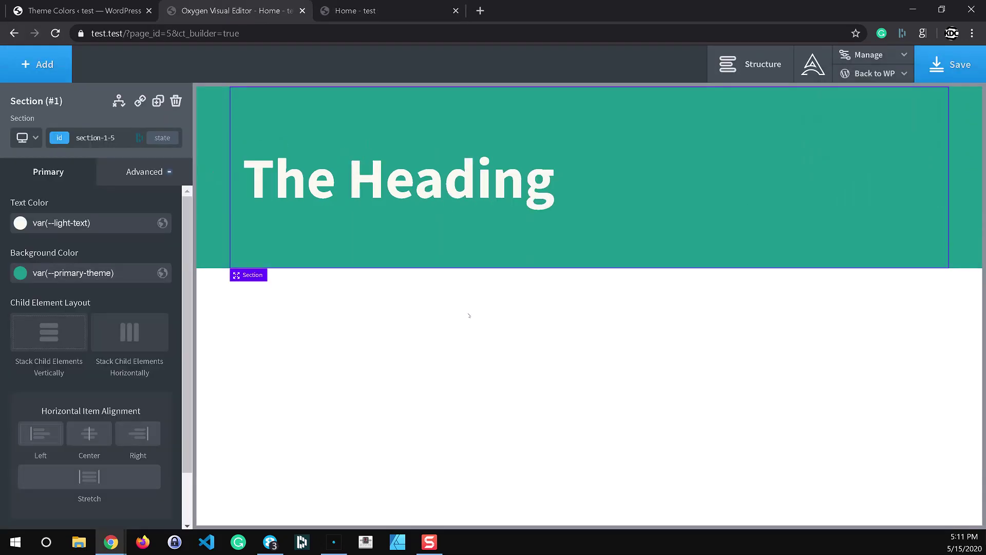
Add a second section below with background var(--primary-theme-darken-20) from the colour palette.
click(37, 64)
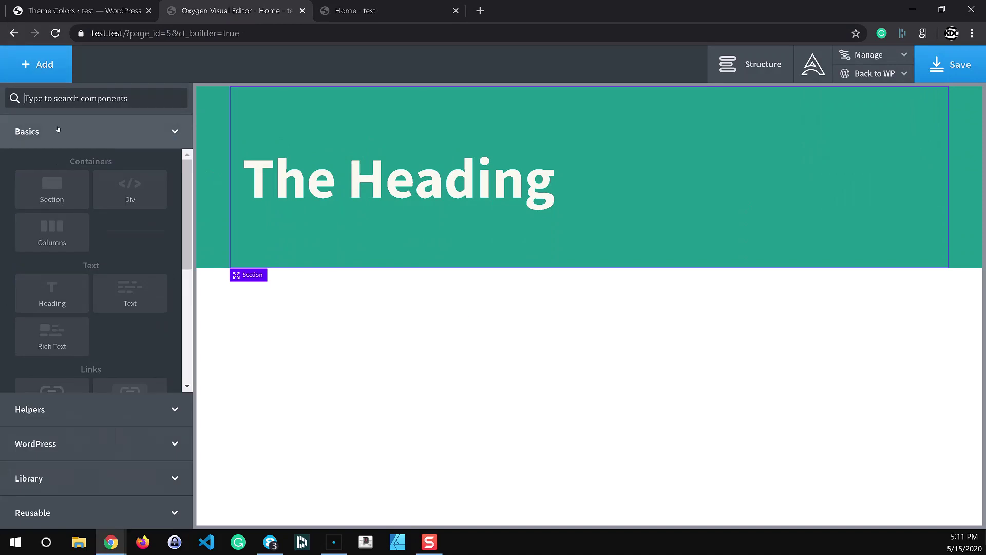
click(51, 193)
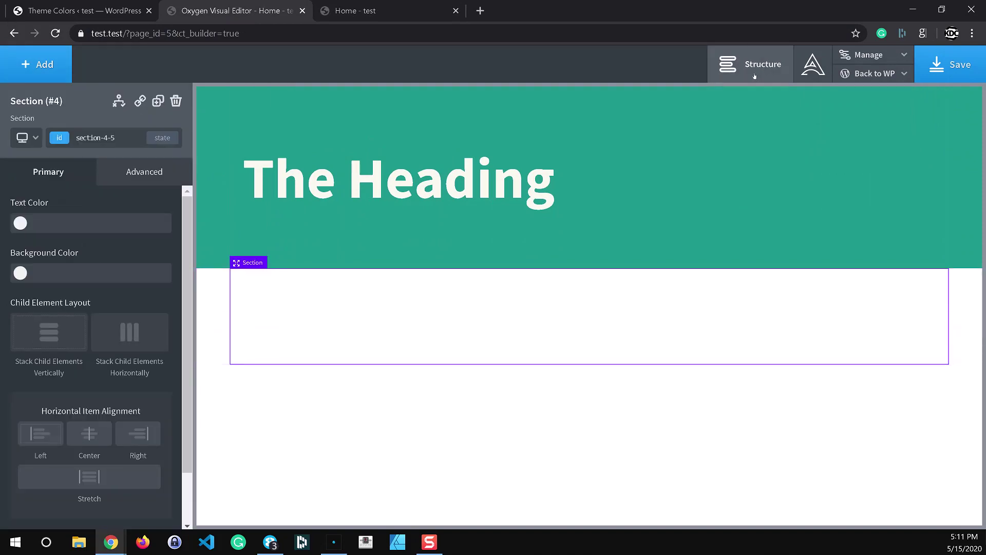
click(811, 66)
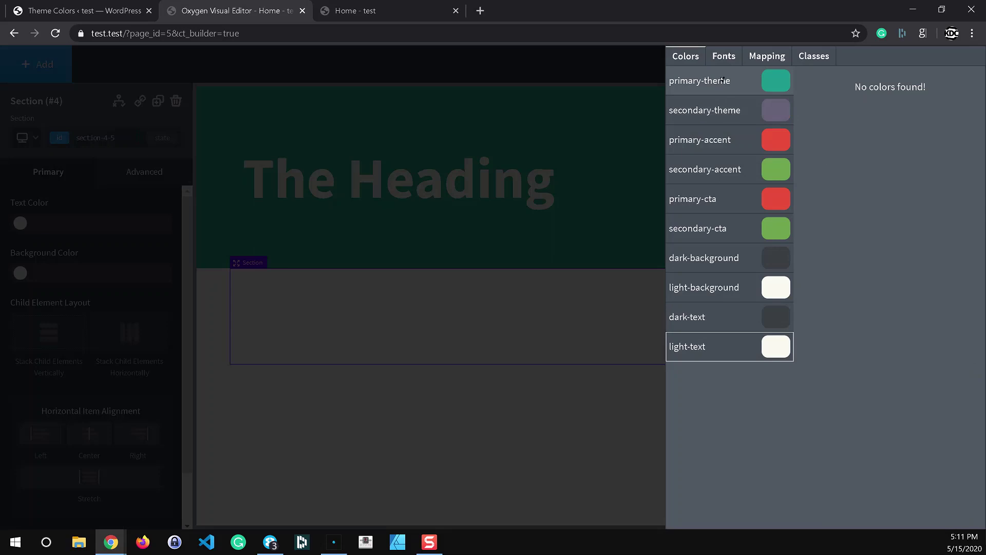
click(743, 81)
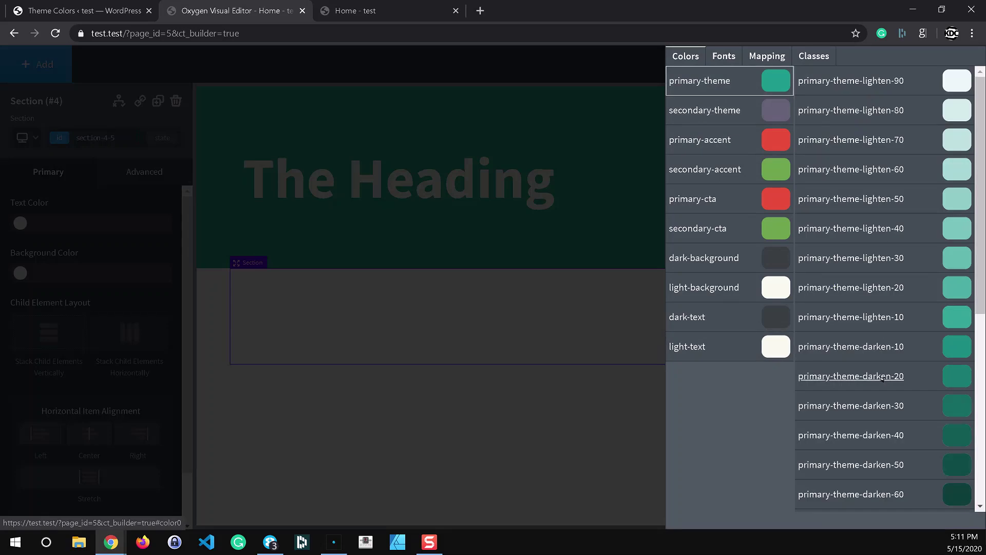
click(507, 359)
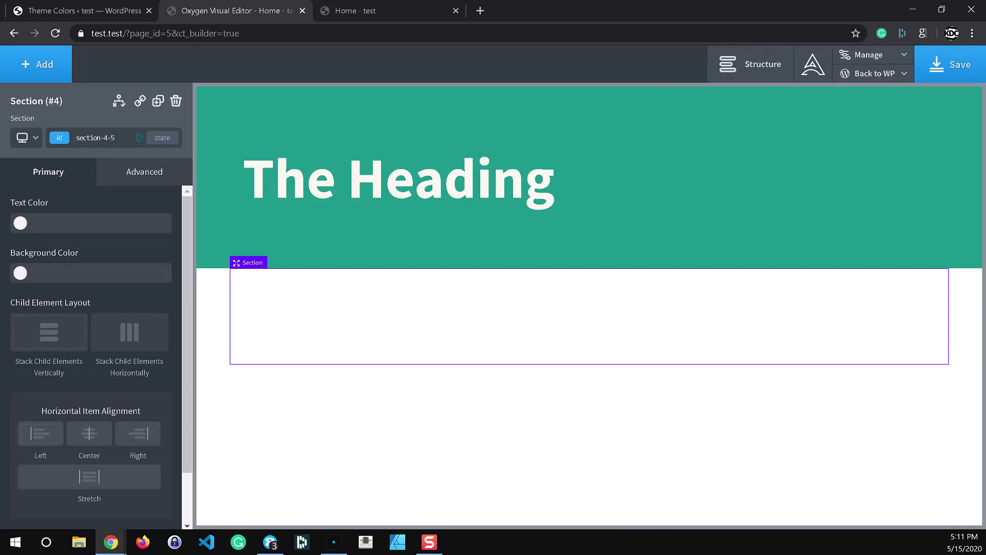
key(ctrl+v)
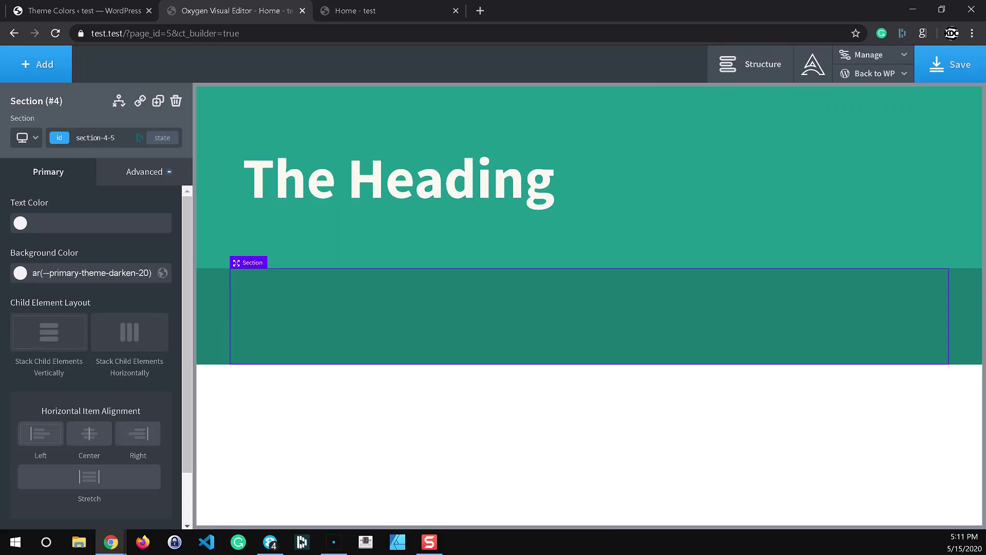
click(427, 197)
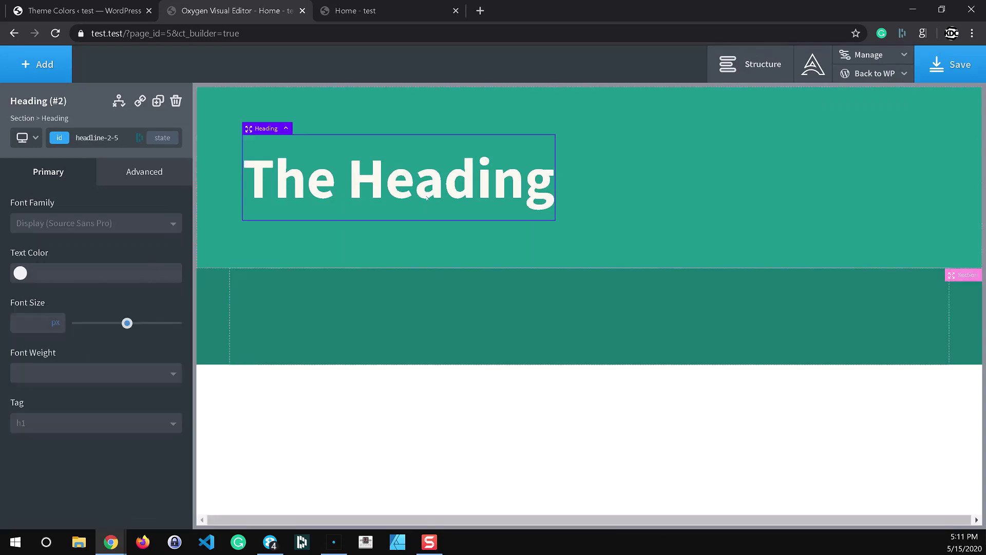
Duplicate The Heading into the lower section and copy primary-theme-darken-60 for its text colour.
click(159, 102)
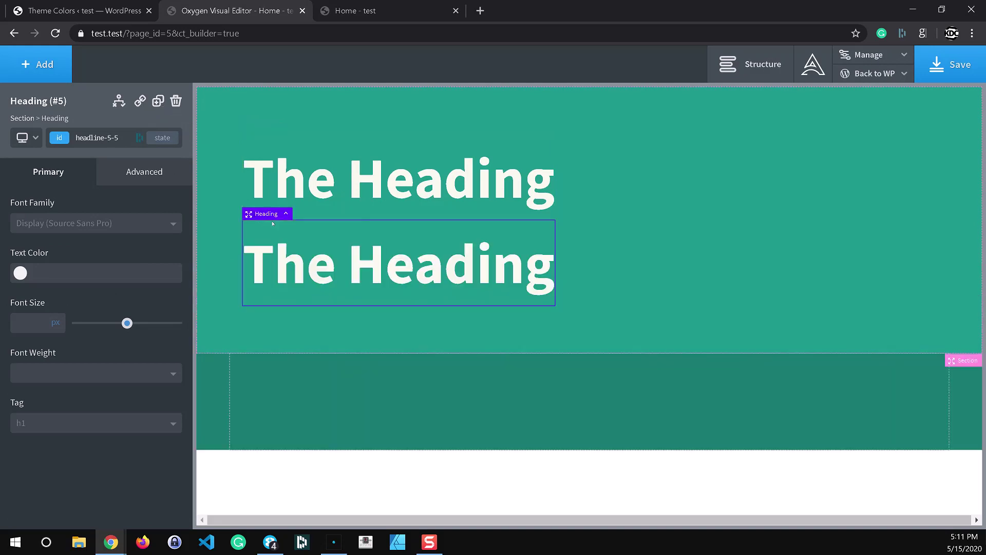
drag(273, 223, 275, 376)
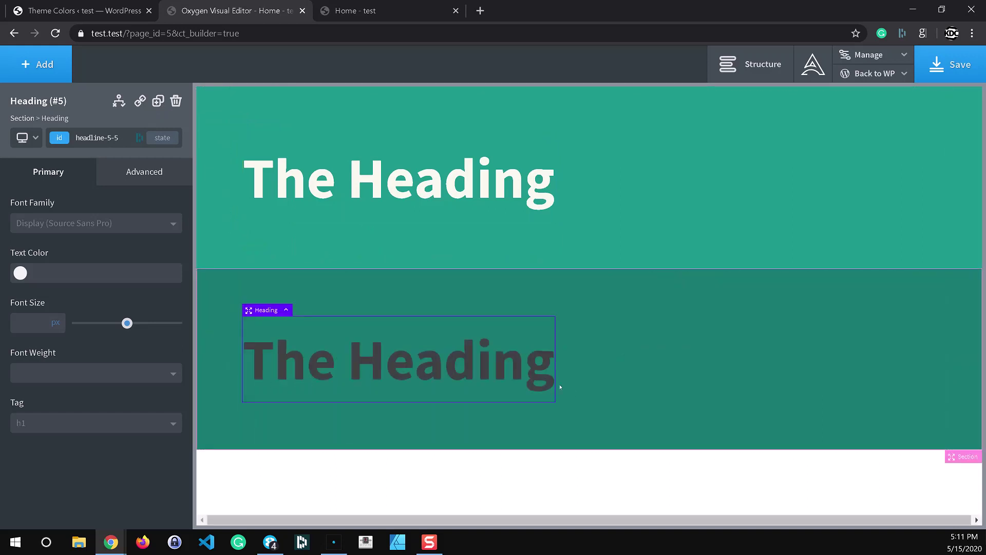
click(776, 394)
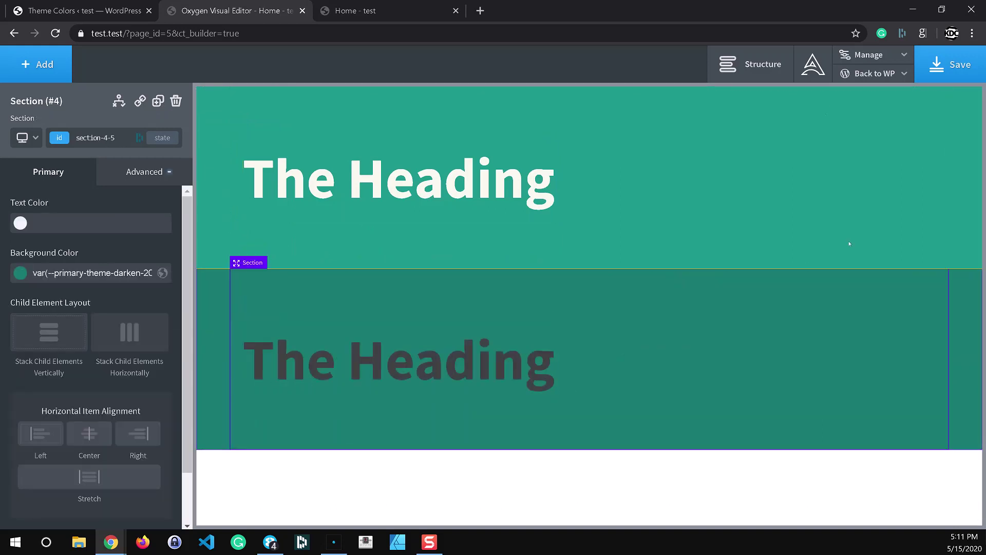
click(819, 76)
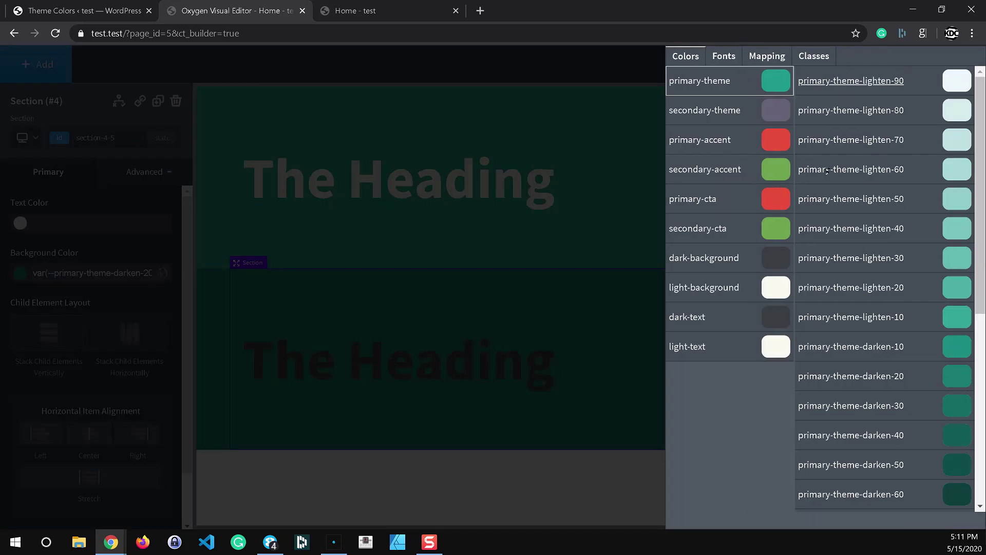
scroll(862, 413, down, 7)
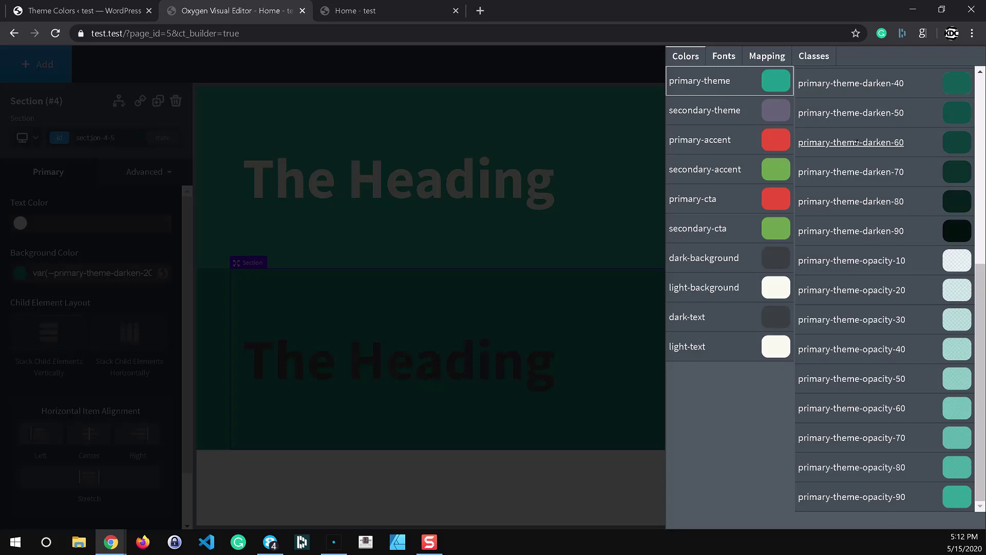
click(123, 208)
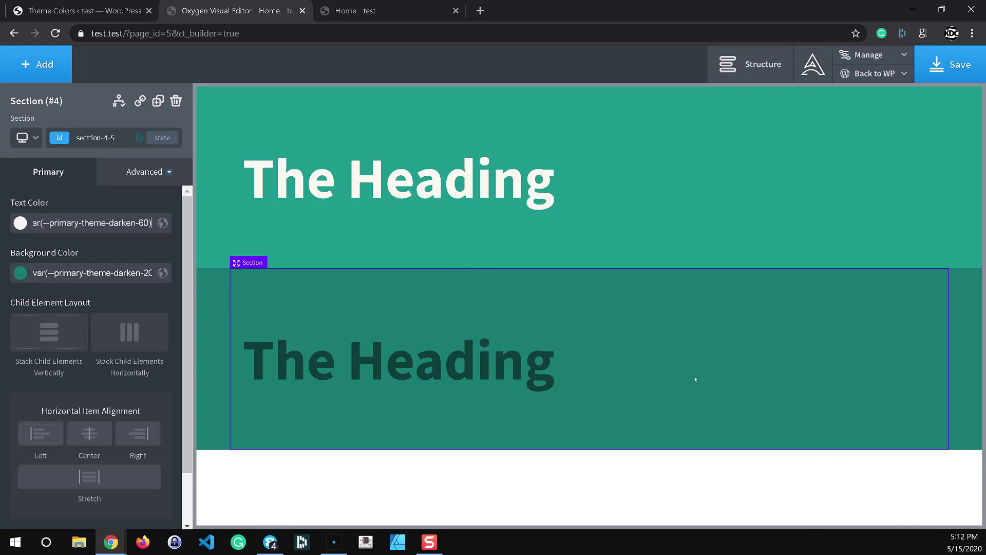
Save the page and reload the Home - test tab to view the darker section with its dark-teal heading.
click(947, 76)
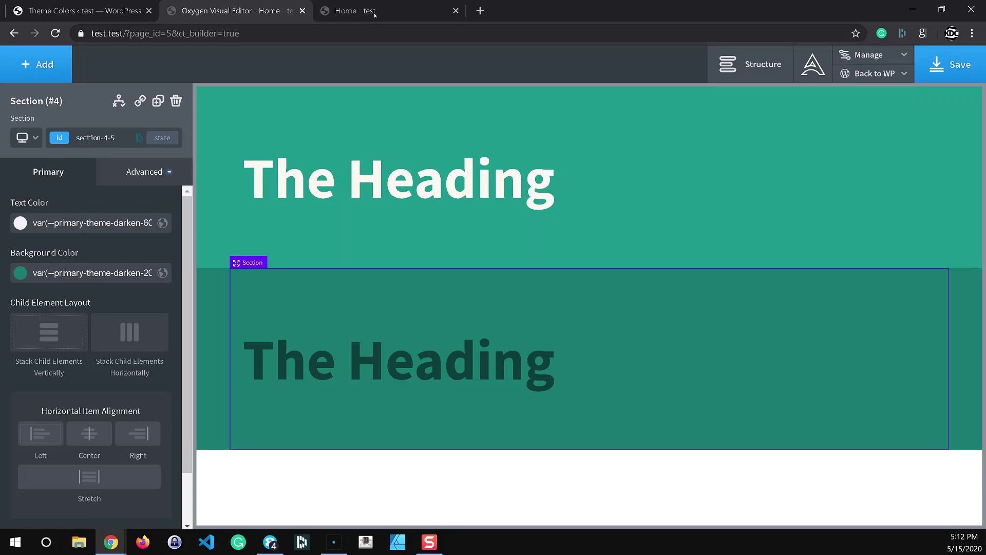
click(375, 15)
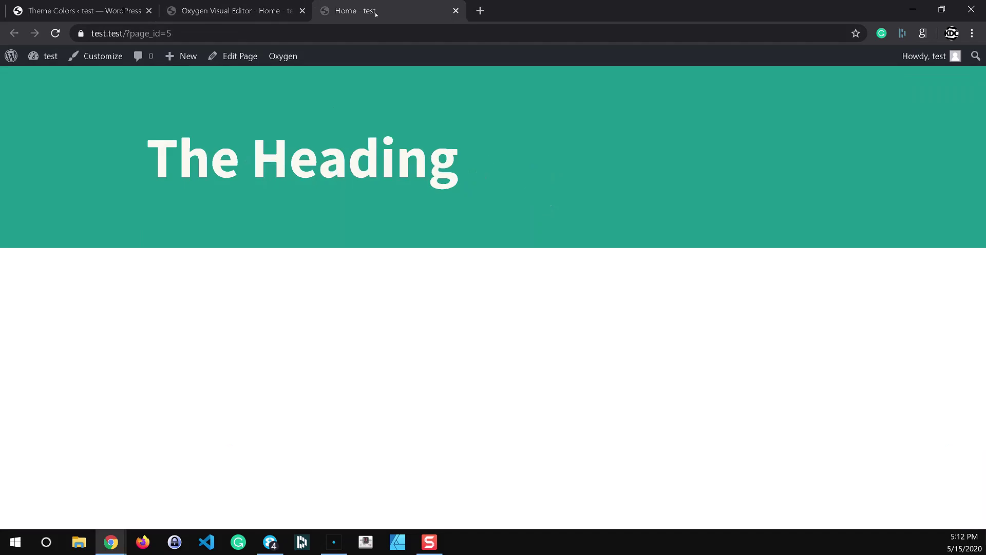
click(55, 33)
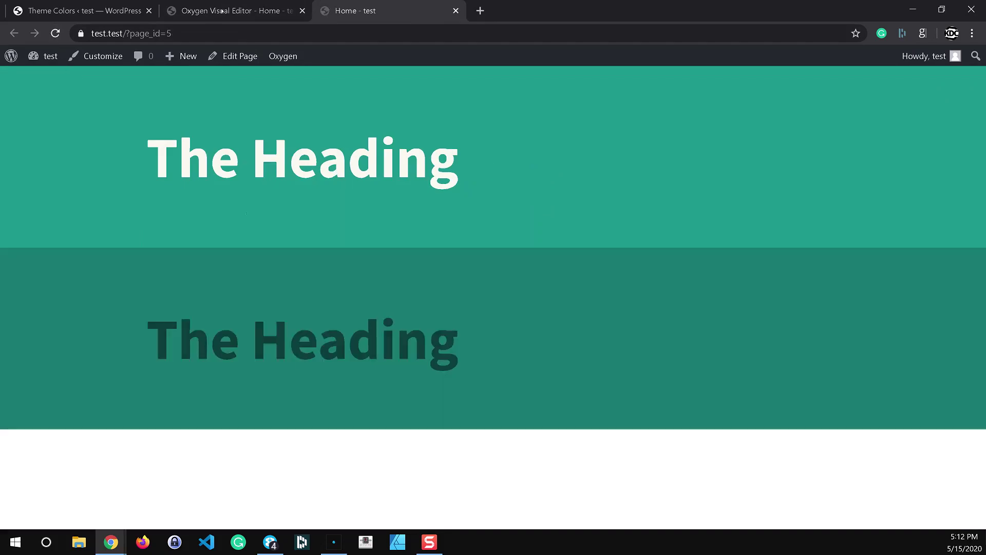
Set Agency Base's primary-theme colour to blue #1a6593, save the settings, and return to the Home tab.
click(90, 17)
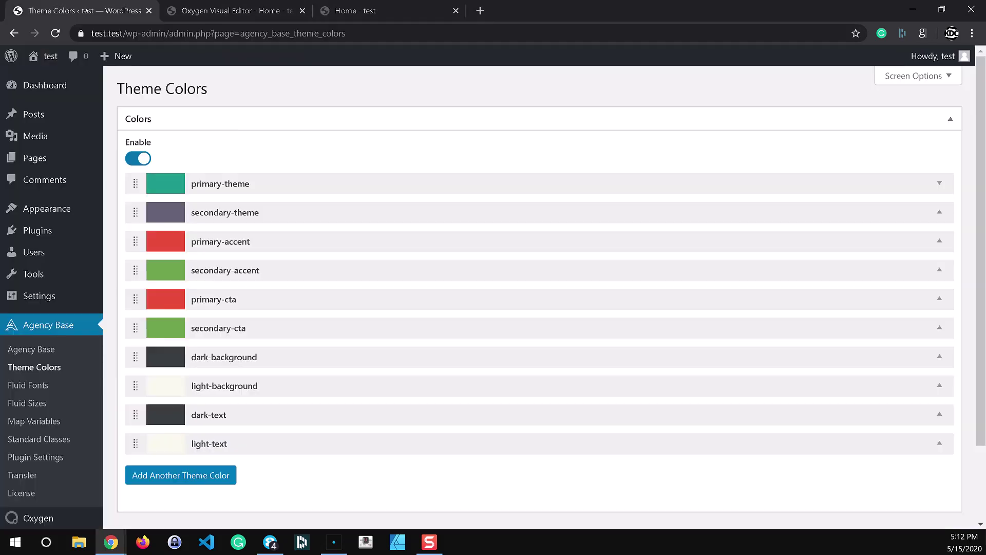
click(176, 186)
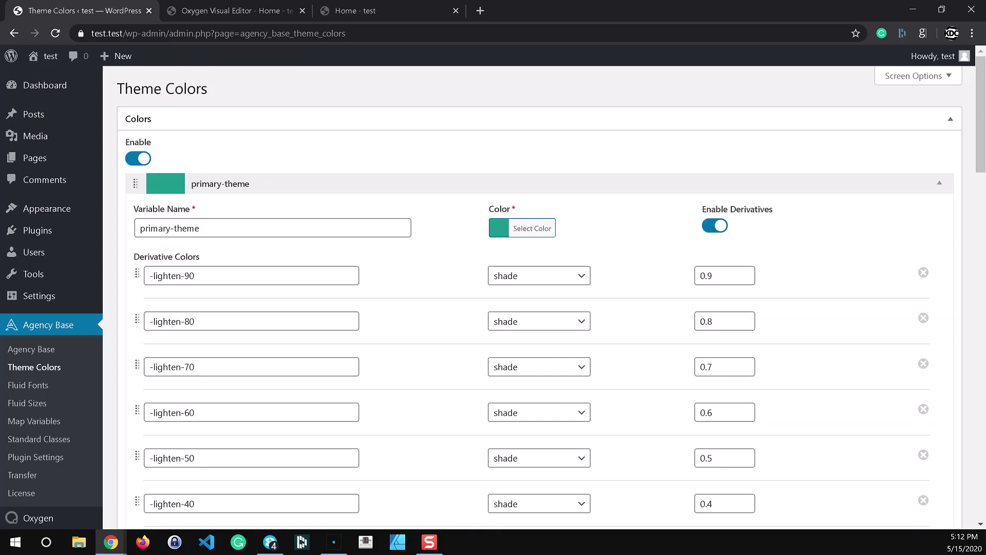
click(529, 228)
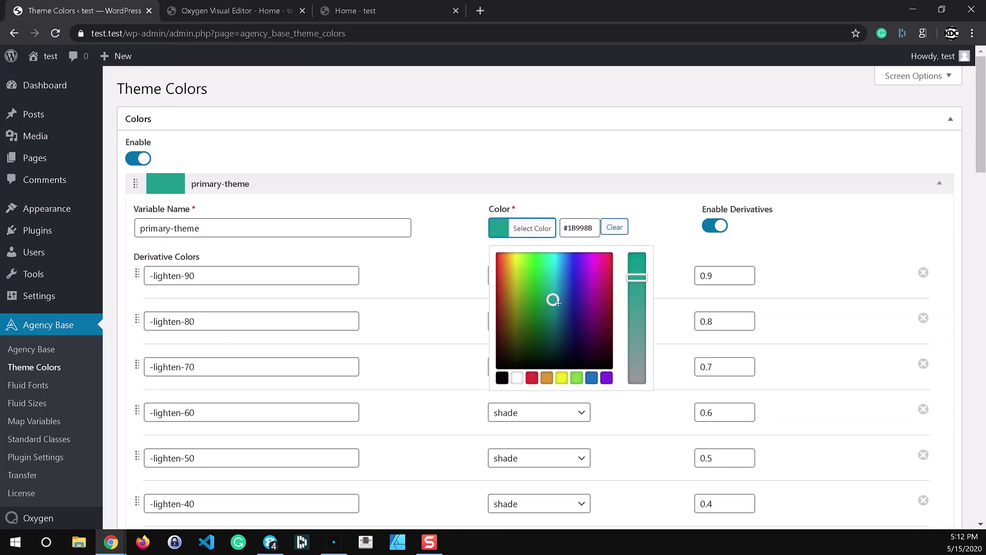
click(562, 302)
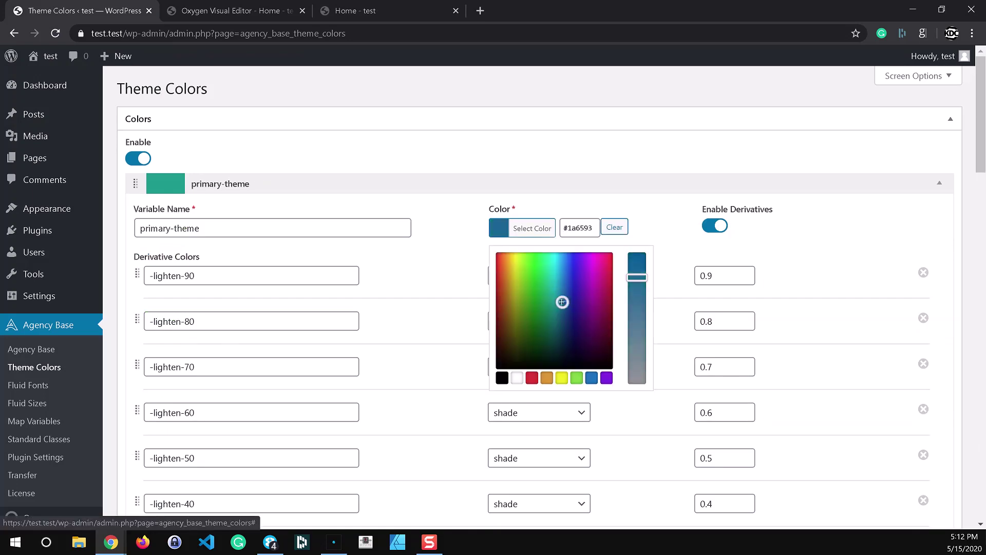
click(569, 341)
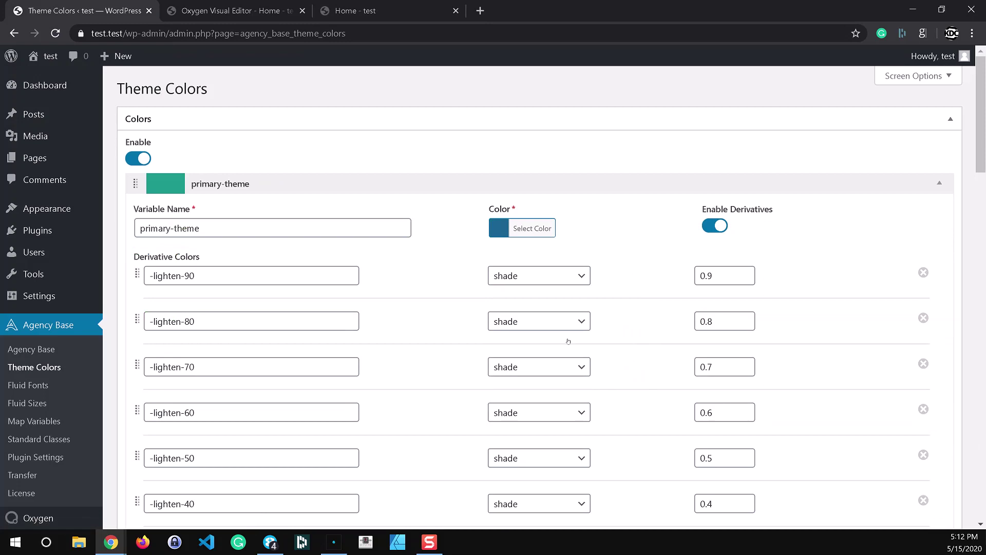
scroll(569, 341, down, 5)
scroll(569, 341, down, 15)
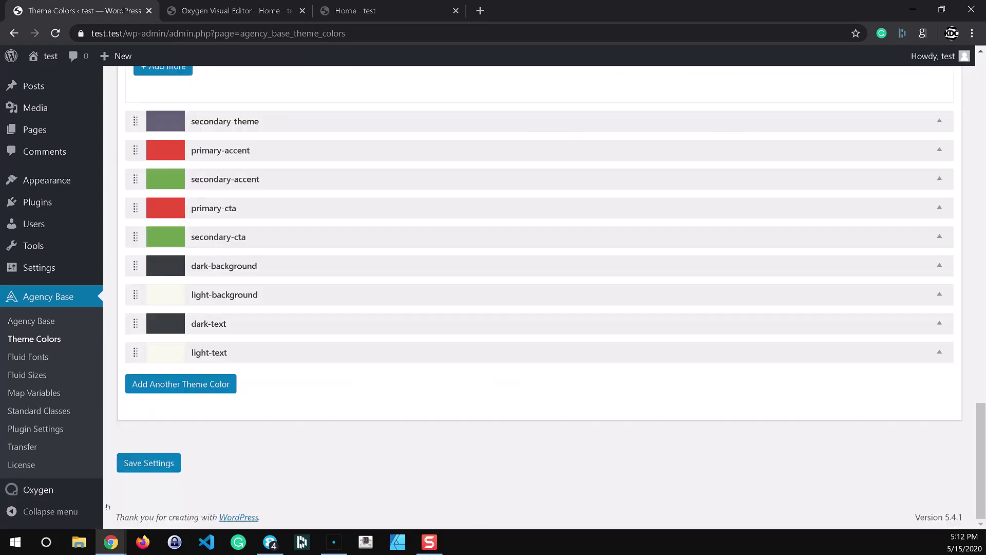
click(139, 463)
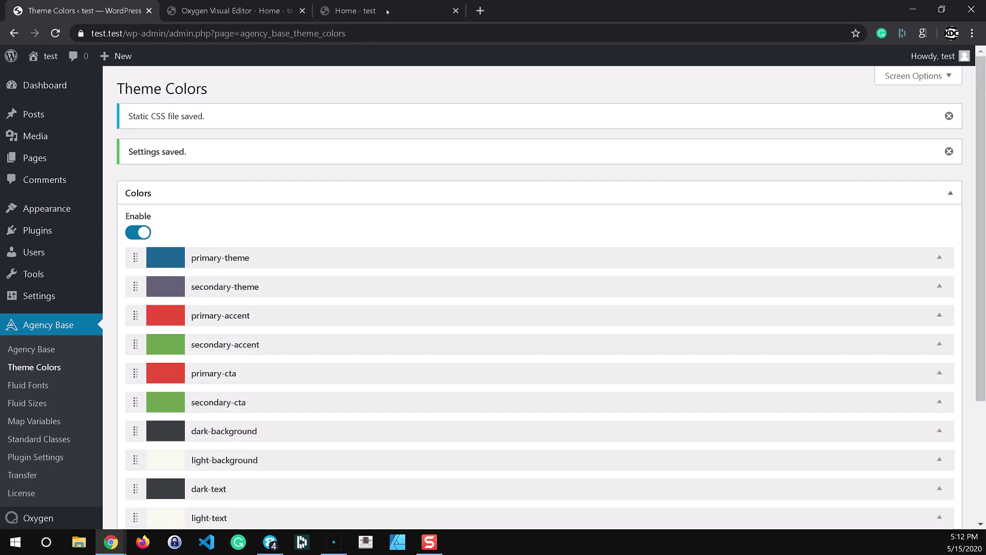
click(387, 11)
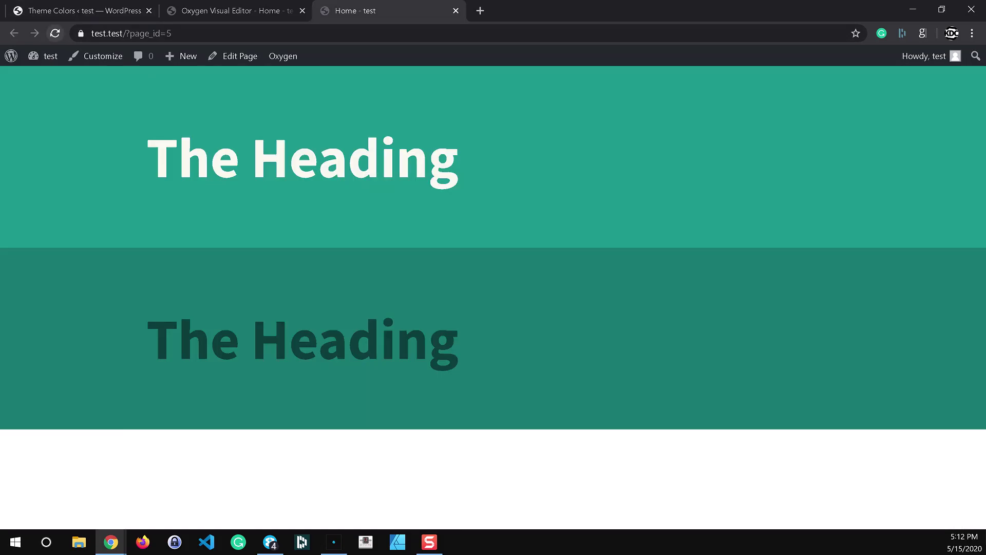
Reload the live page to confirm both sections turned blue, recheck primary-theme, then return to Oxygen.
click(55, 33)
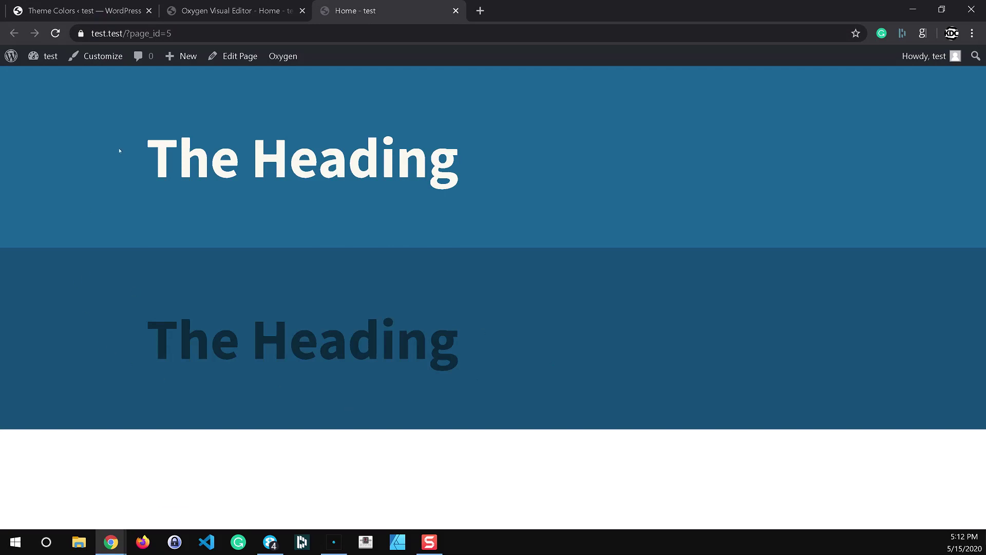
click(103, 11)
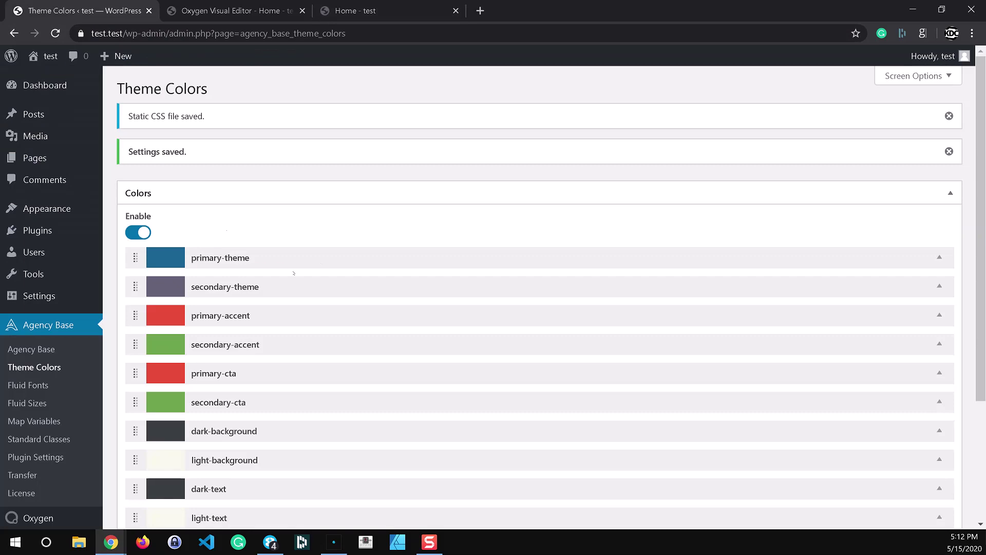
click(384, 261)
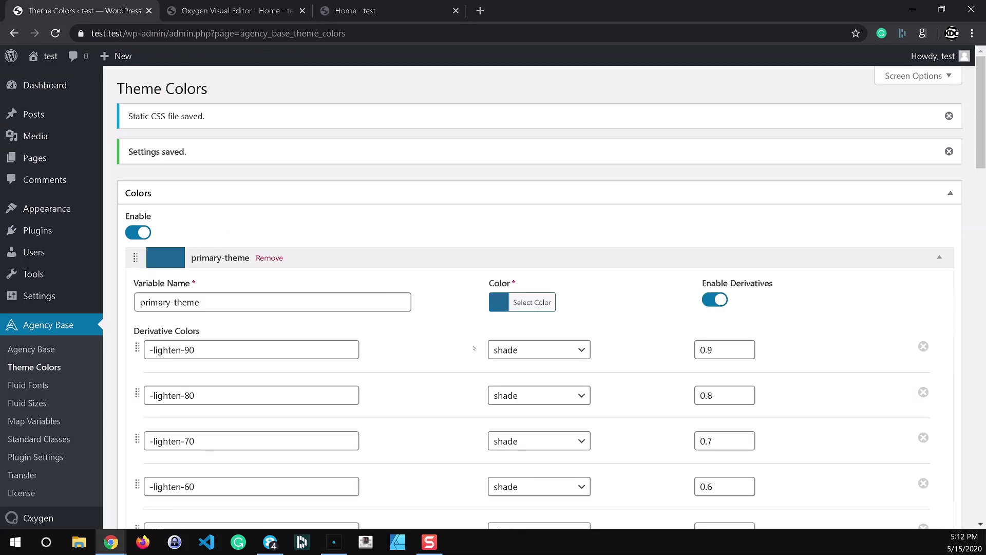
scroll(525, 381, down, 5)
scroll(480, 338, up, 5)
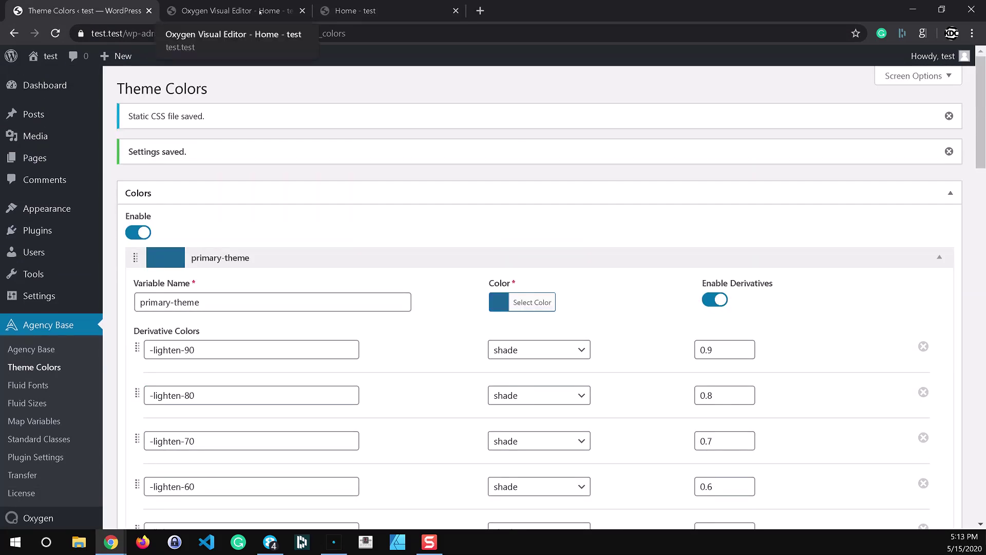
click(385, 9)
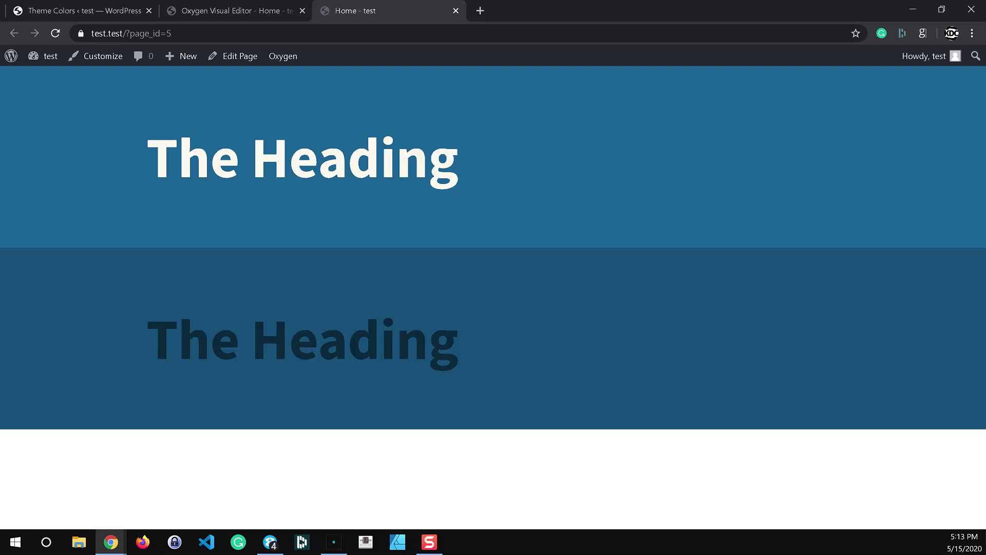
click(226, 12)
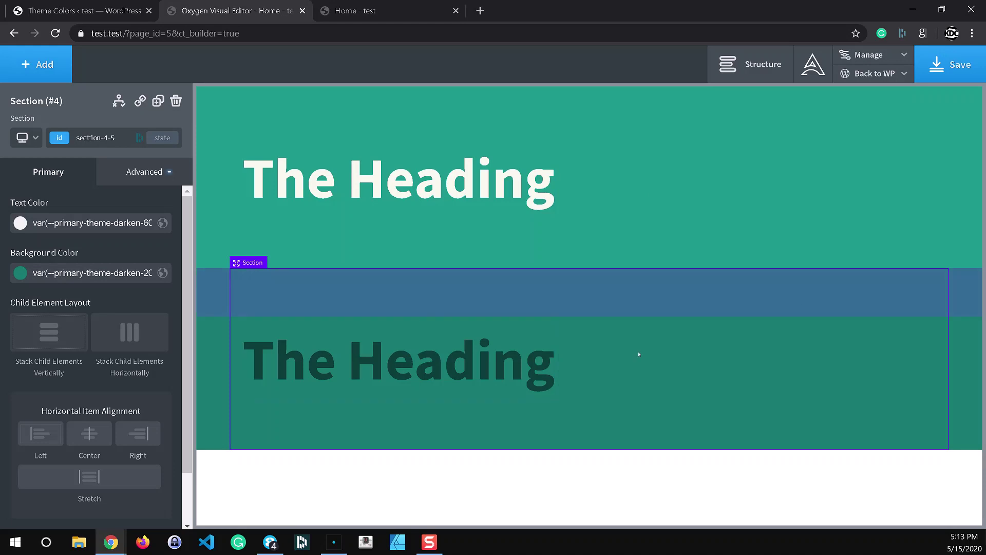
Add a new section at the bottom of the page.
click(39, 64)
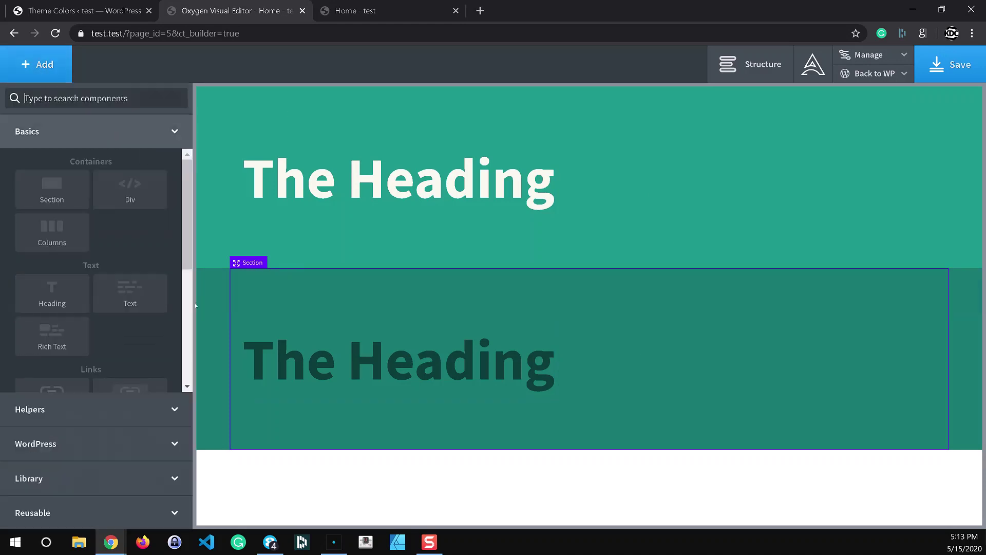
scroll(129, 266, down, 3)
scroll(128, 266, up, 3)
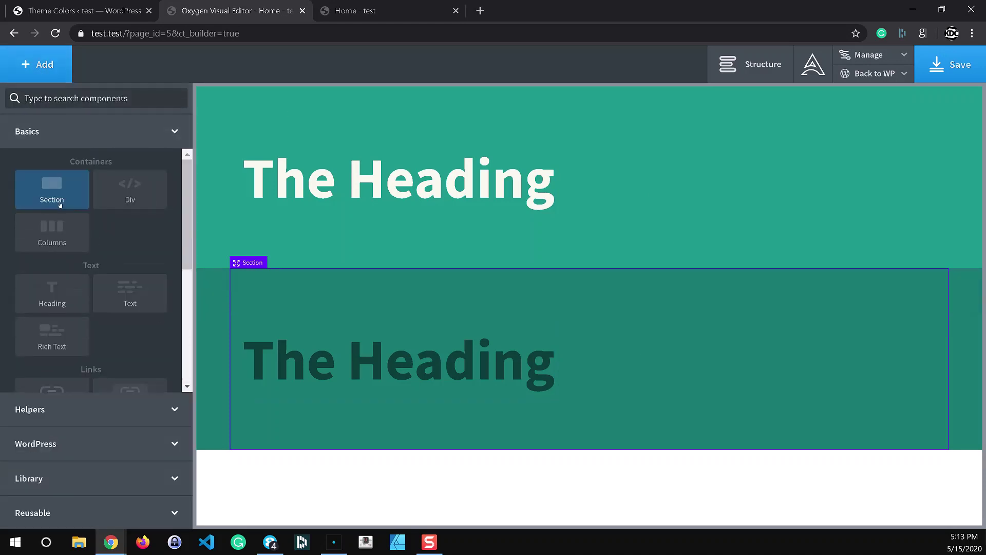
click(51, 190)
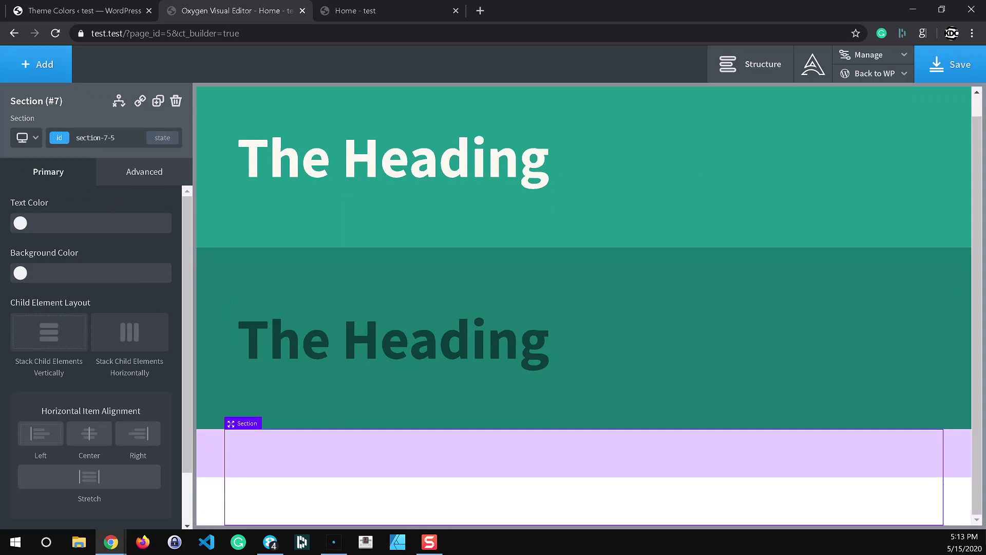
Give the section custom CSS background-color: var(--secondary-theme).
click(144, 171)
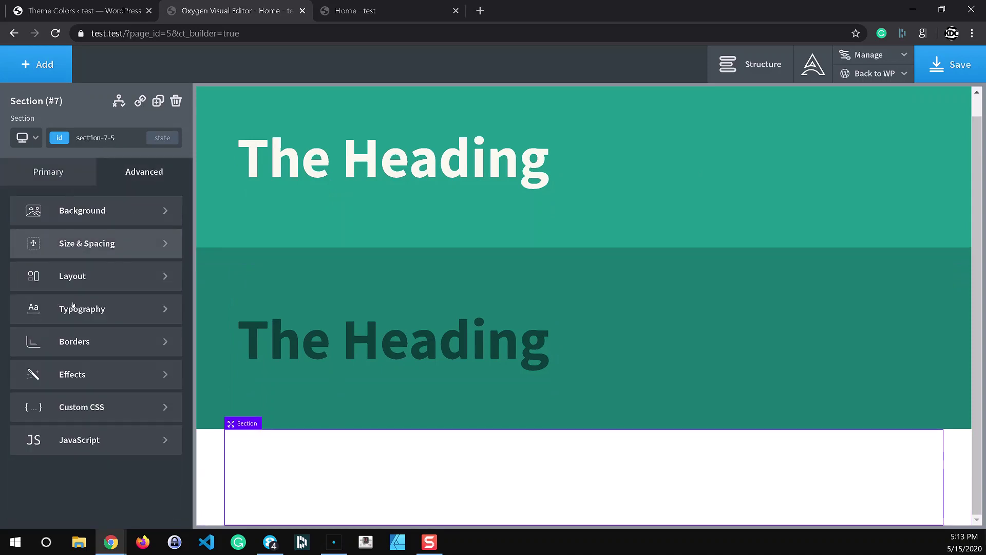
click(77, 408)
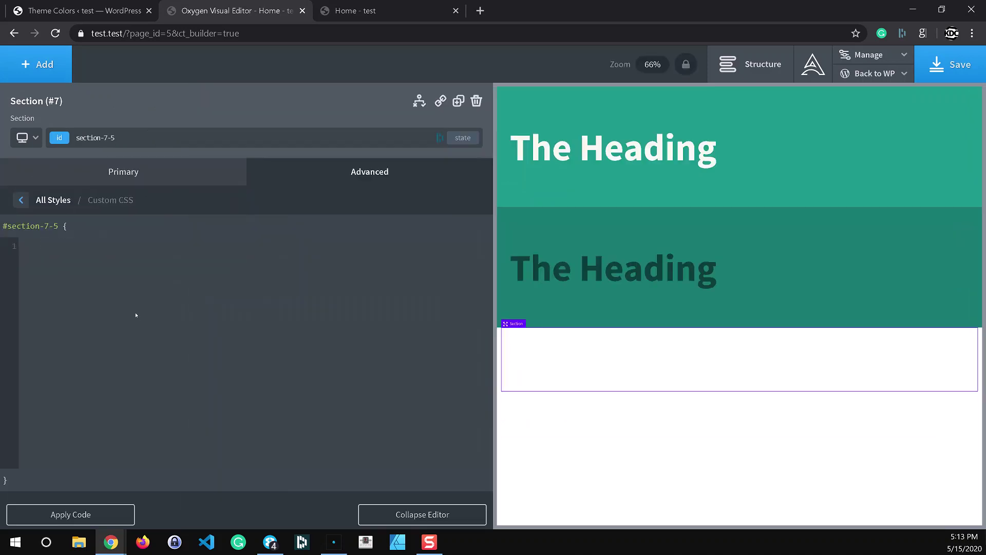
text(backgroun)
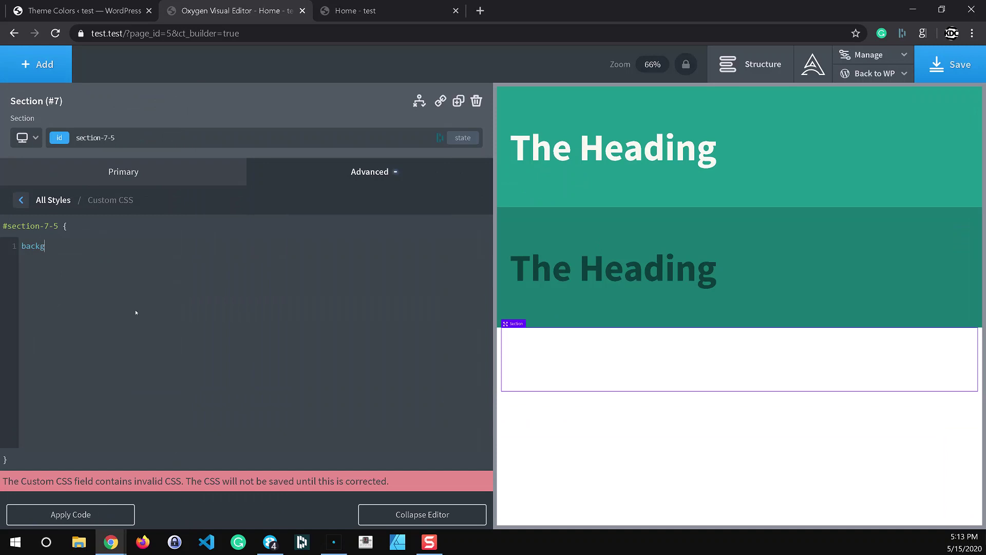
text(d-color:)
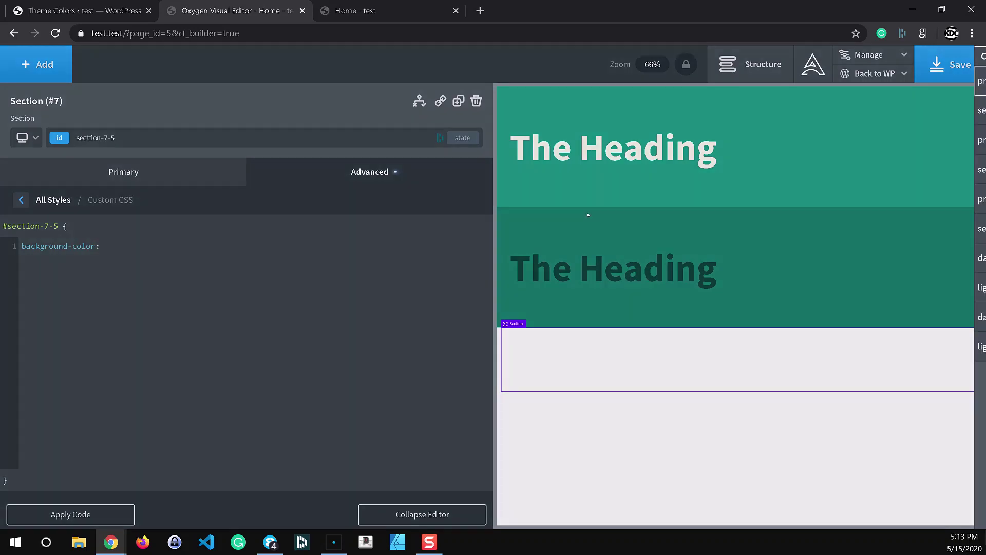
key(ctrl+shift+c)
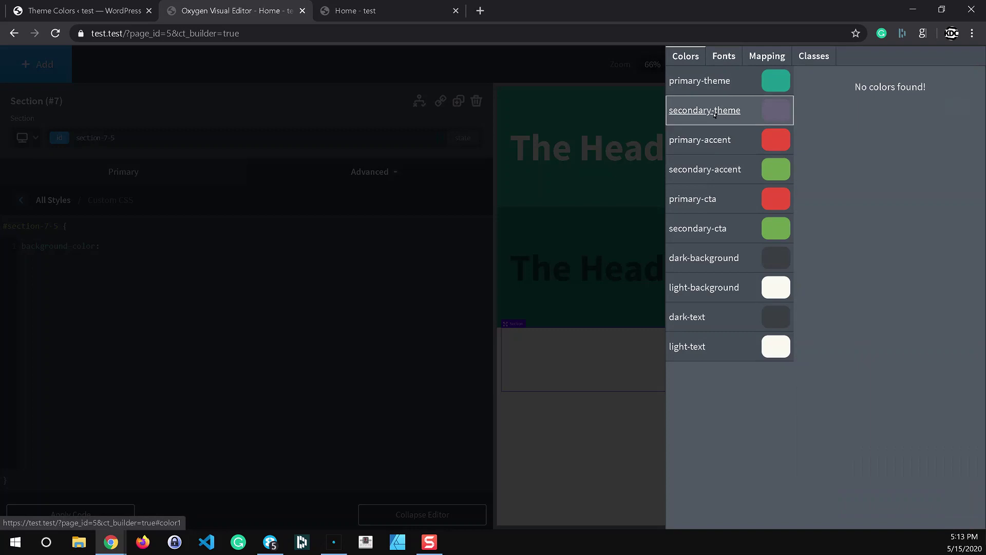
click(131, 276)
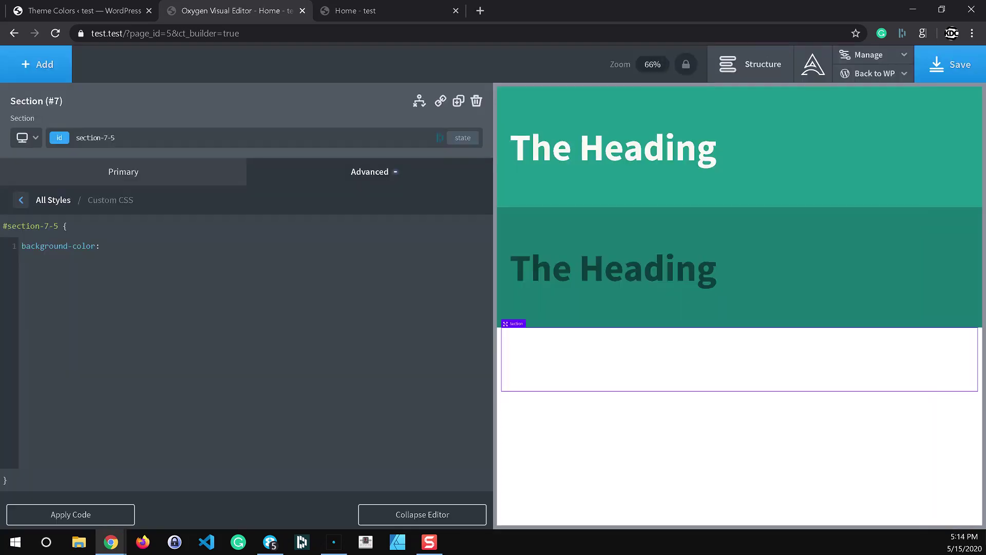
key(ctrl+v)
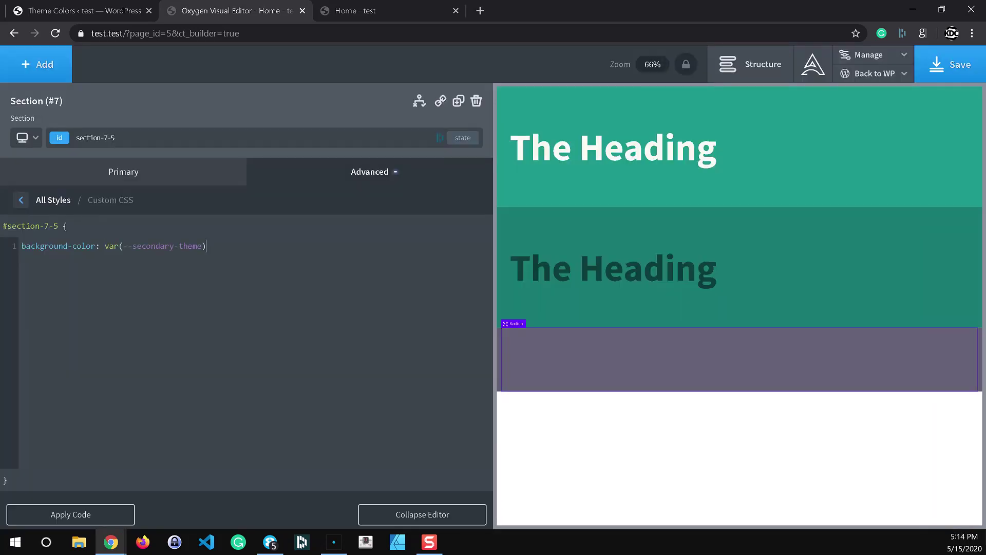
Add color: var(--light-text) to the section's custom CSS.
text(; )
text(color:)
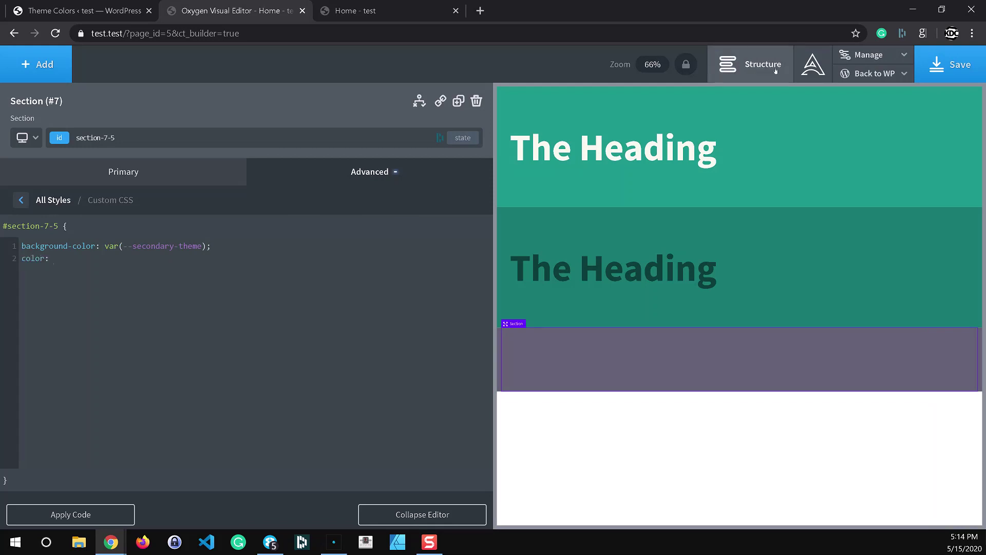
key(ctrl+shift+c)
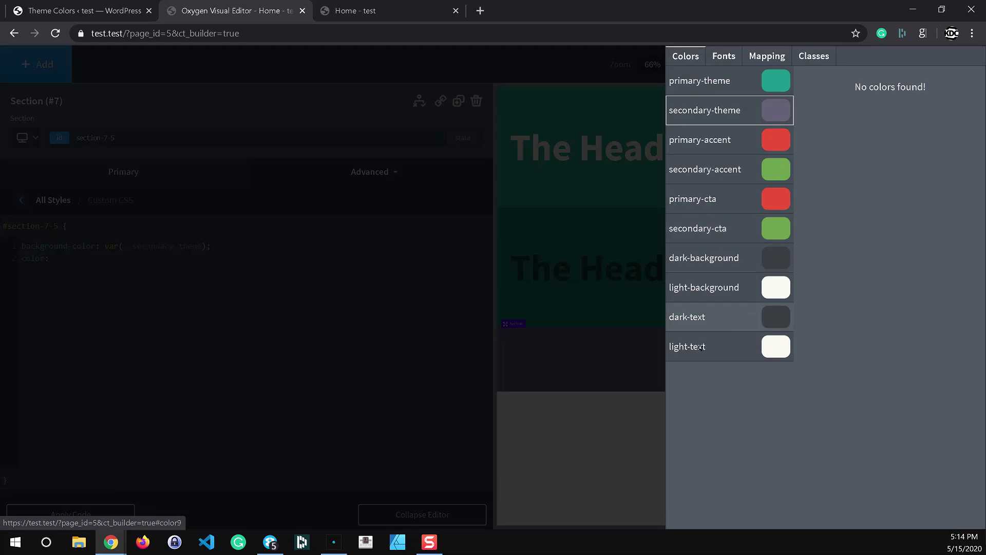
click(677, 354)
click(175, 271)
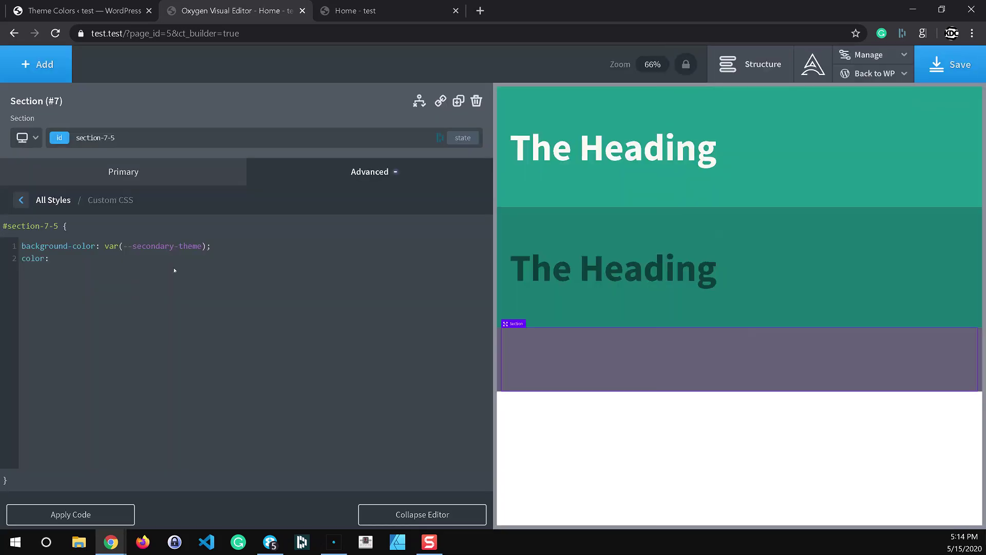
key(ctrl+v)
text(;)
click(435, 514)
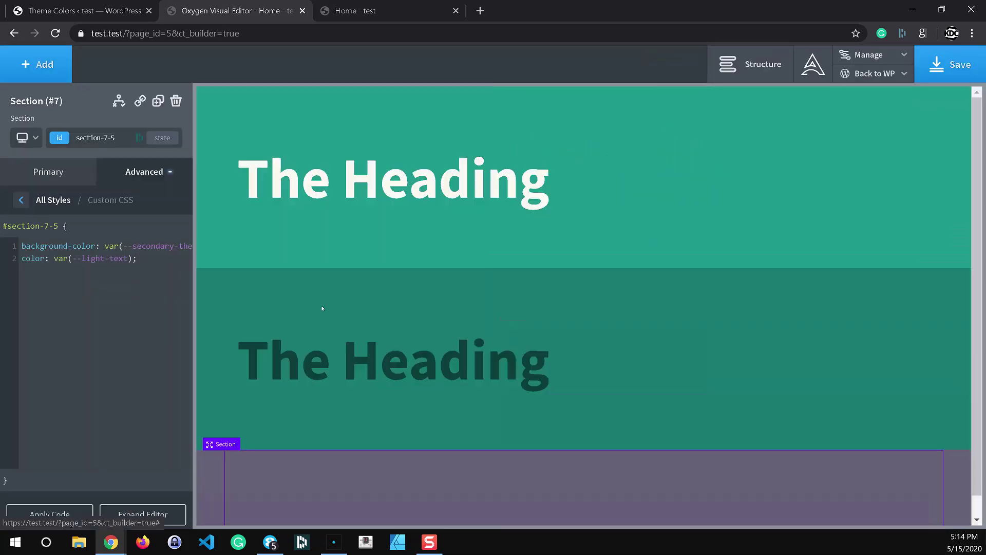
Add a default text block to the purple bottom section.
click(66, 71)
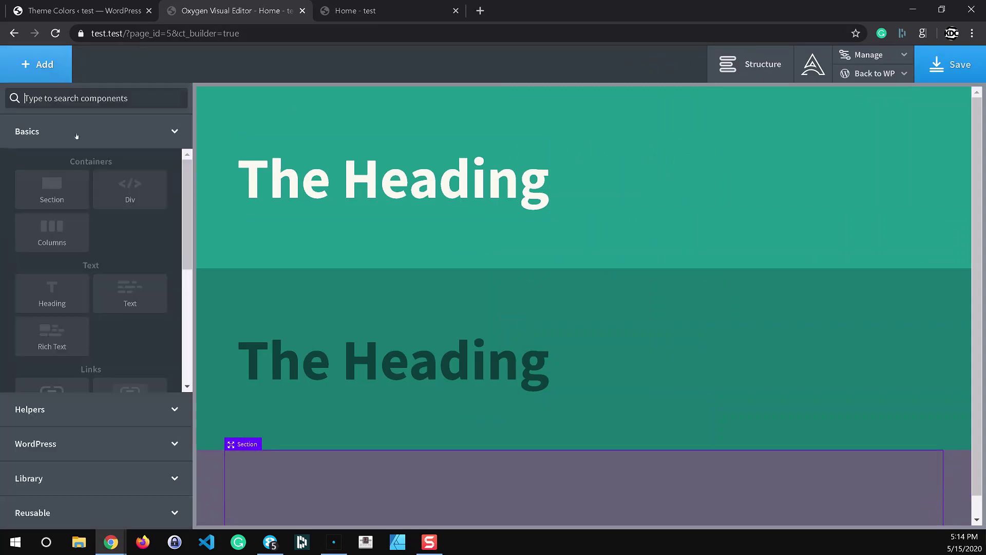
click(118, 302)
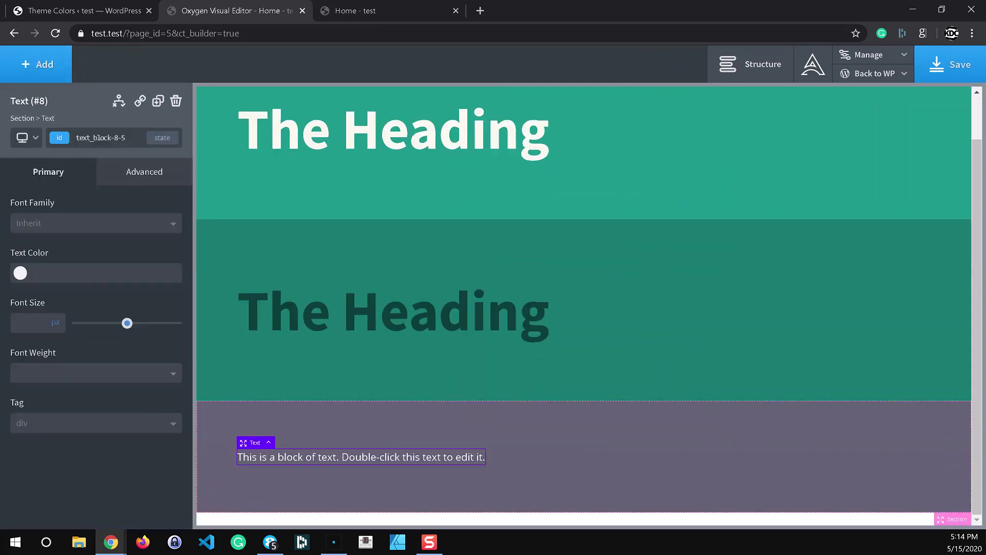
double_click(466, 457)
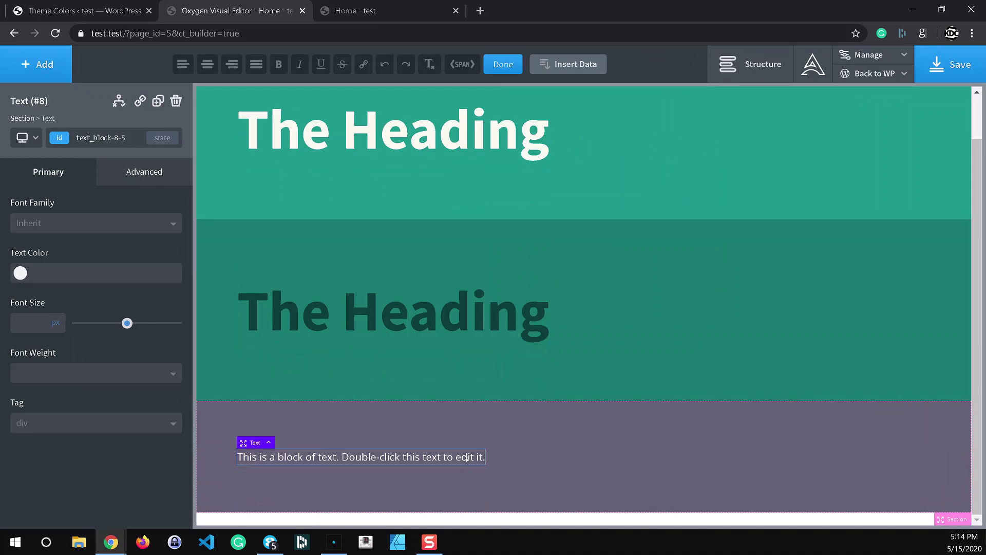
click(439, 470)
click(440, 470)
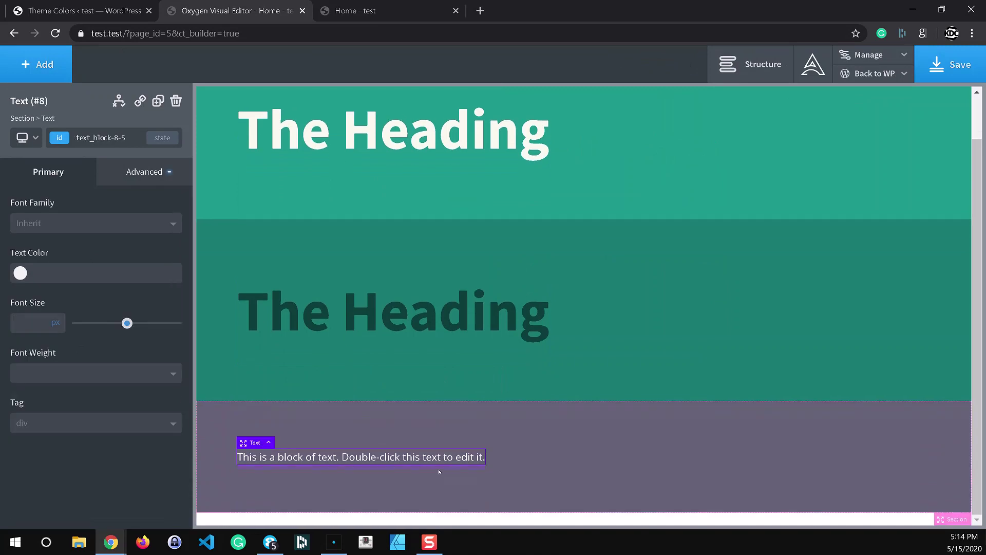
Save the page and reload the live Home - test page to check the new section.
click(936, 77)
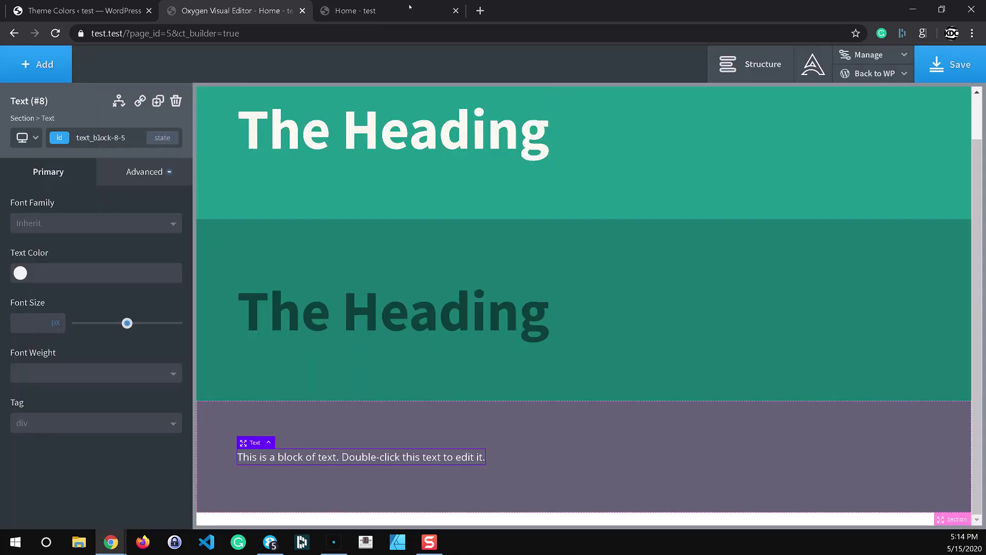
click(410, 6)
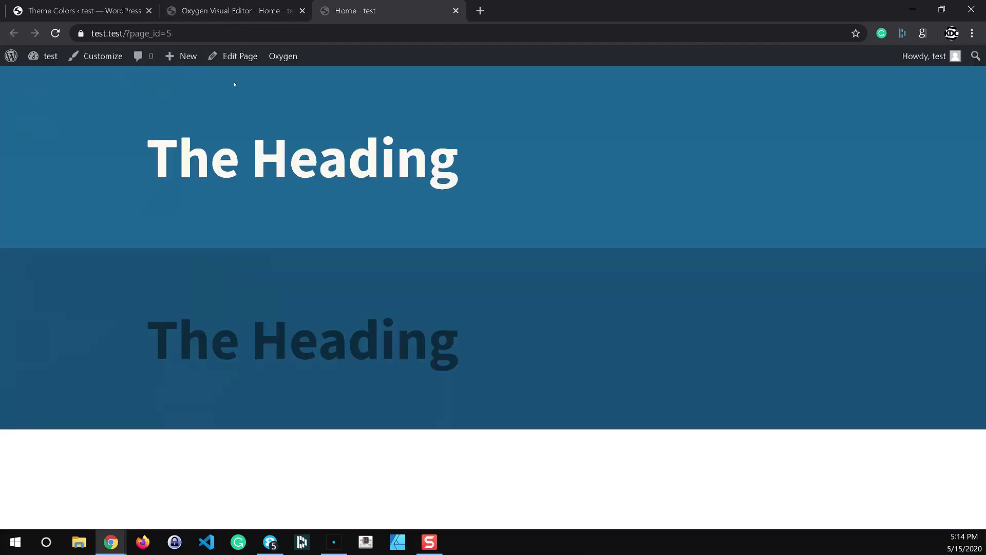
click(55, 33)
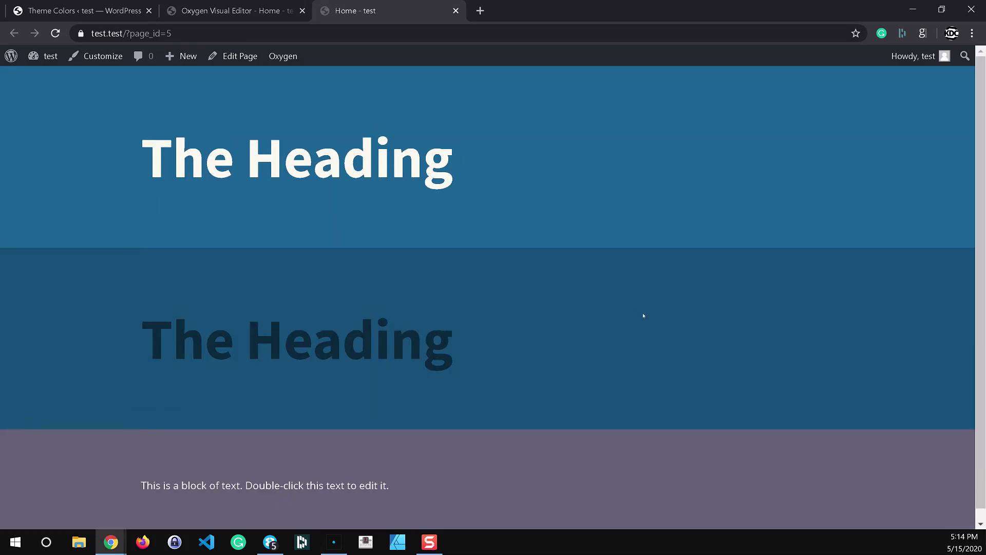
click(228, 11)
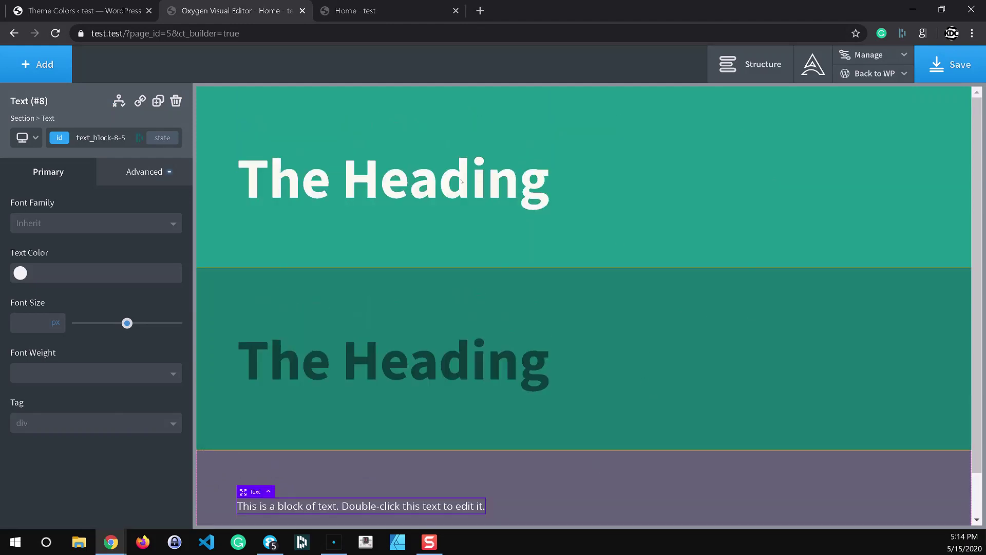
click(115, 11)
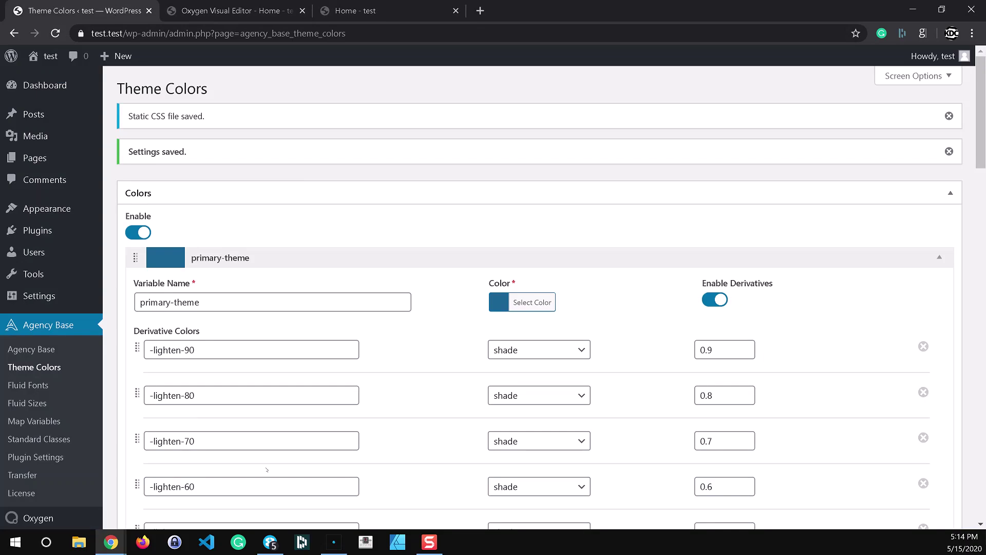
click(247, 11)
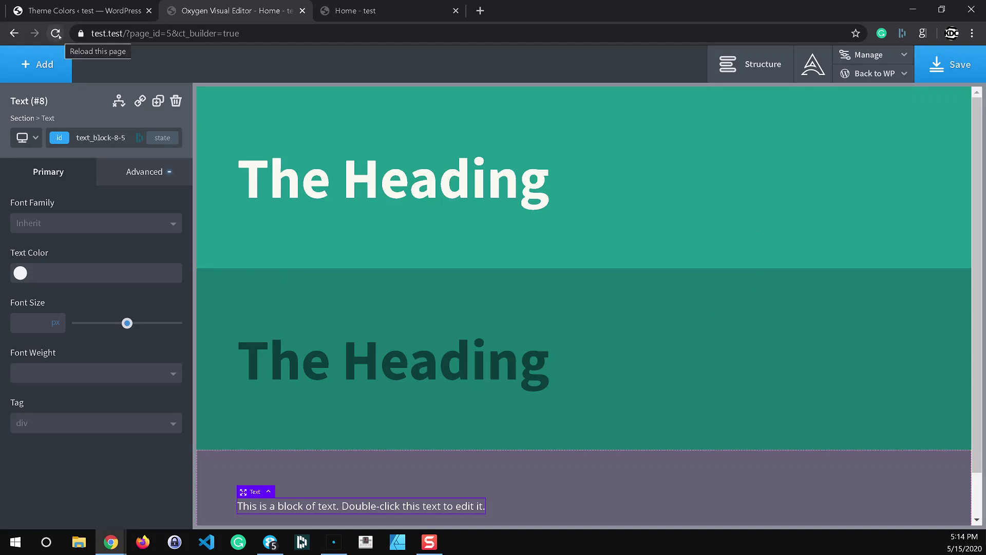
click(813, 64)
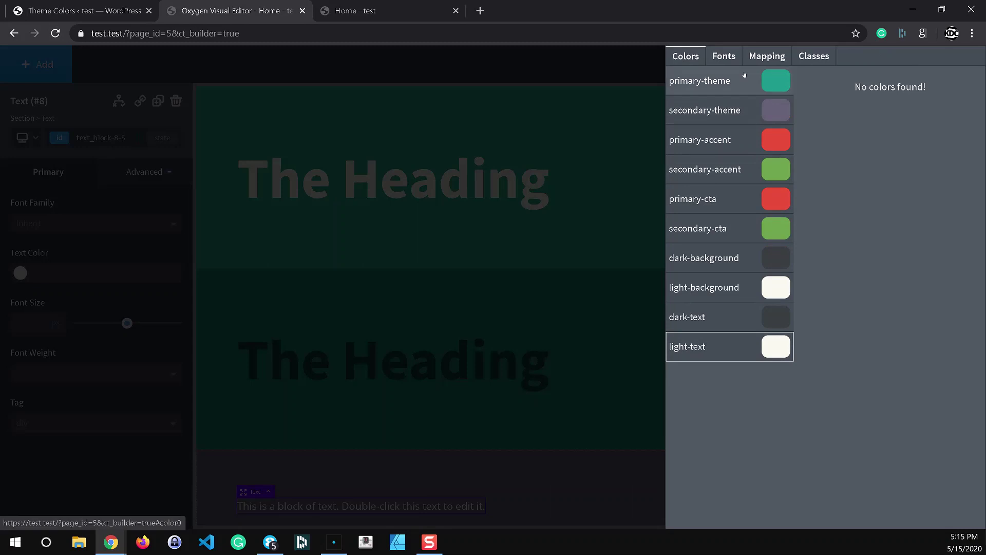
click(74, 11)
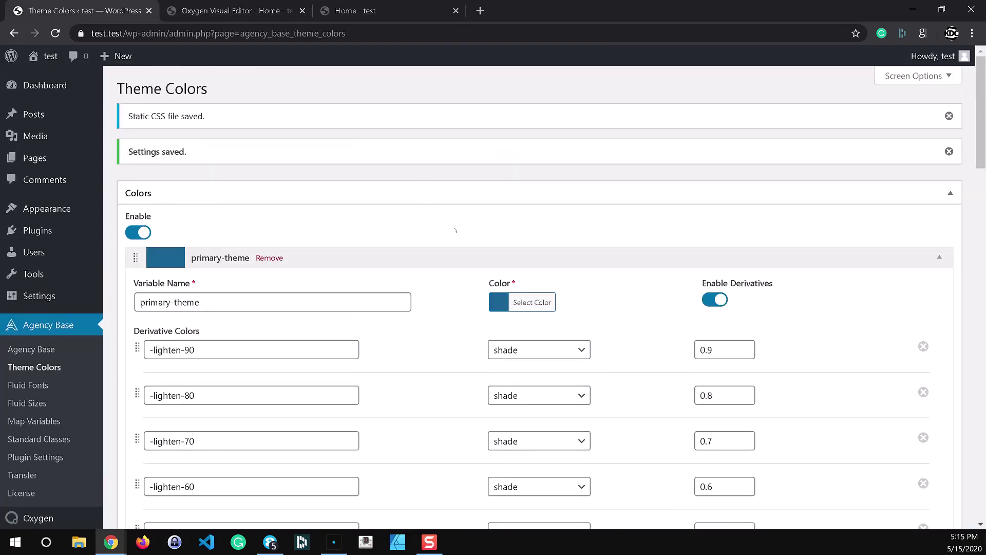
click(240, 10)
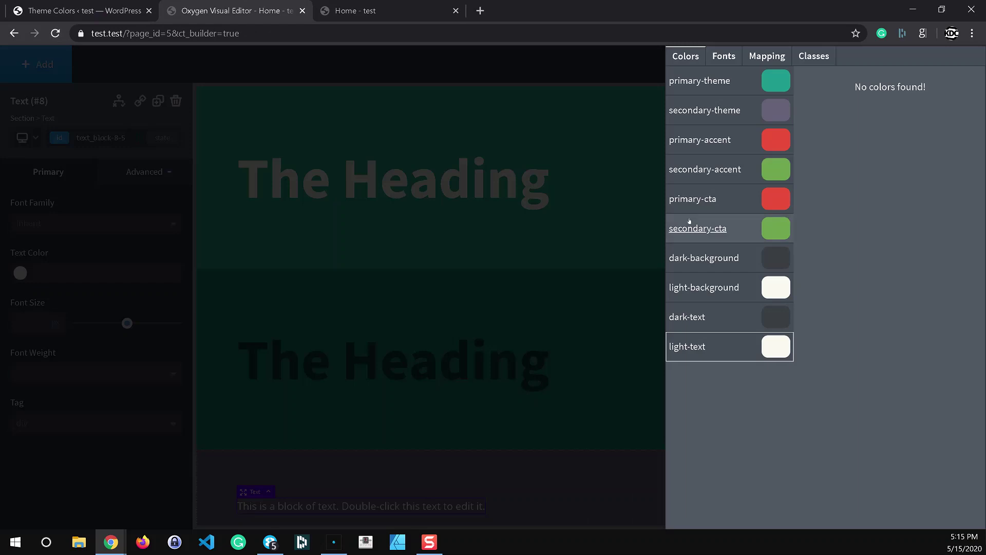
click(598, 80)
scroll(653, 267, down, 1)
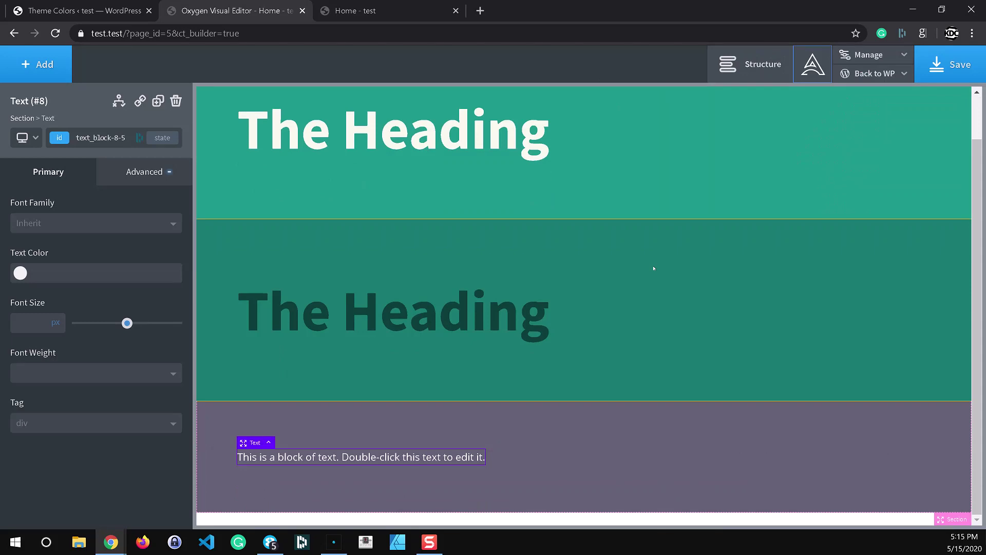
scroll(704, 357, up, 1)
scroll(704, 363, down, 1)
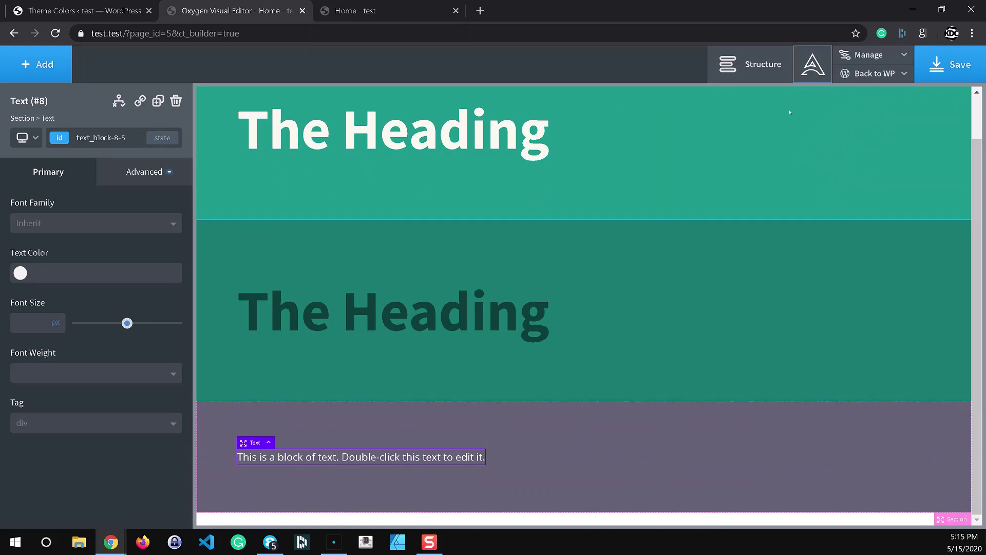
Delete the two heading sections and the grey text section from the page.
drag(569, 170, 746, 220)
click(757, 185)
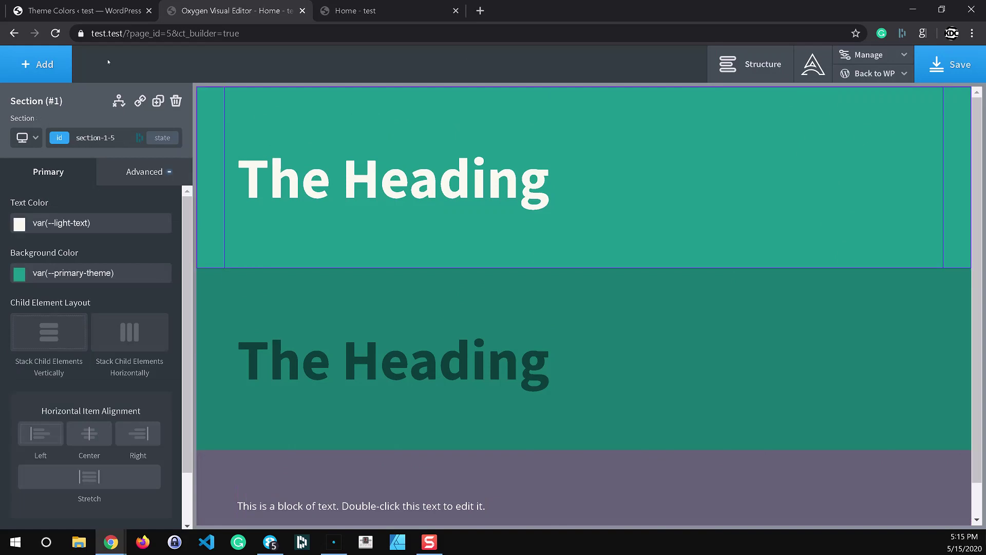
key(Delete)
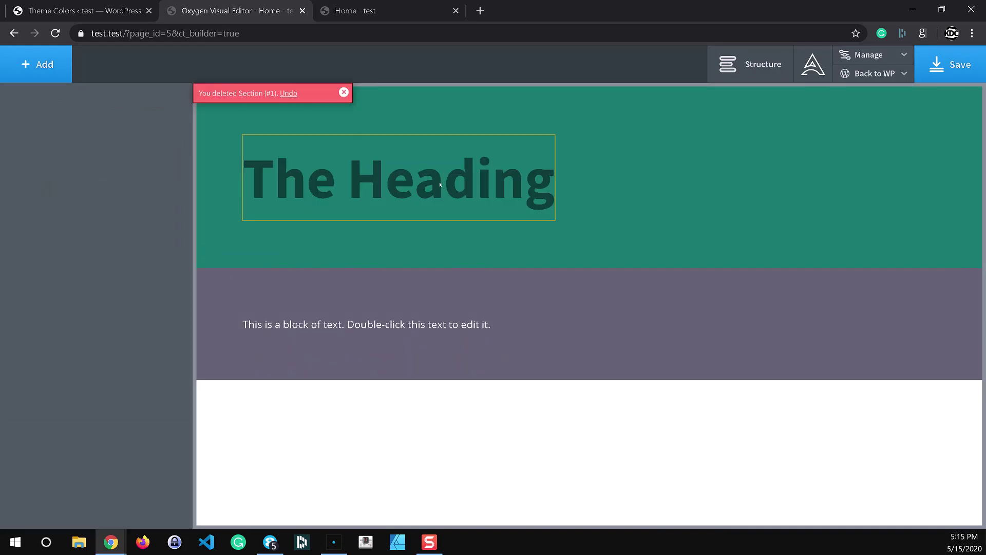
click(678, 127)
click(176, 102)
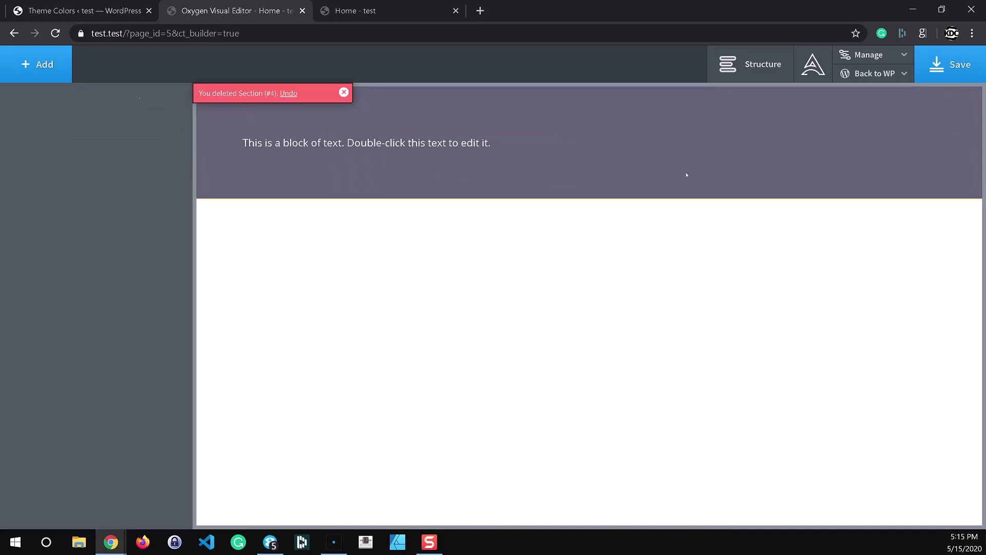
click(577, 172)
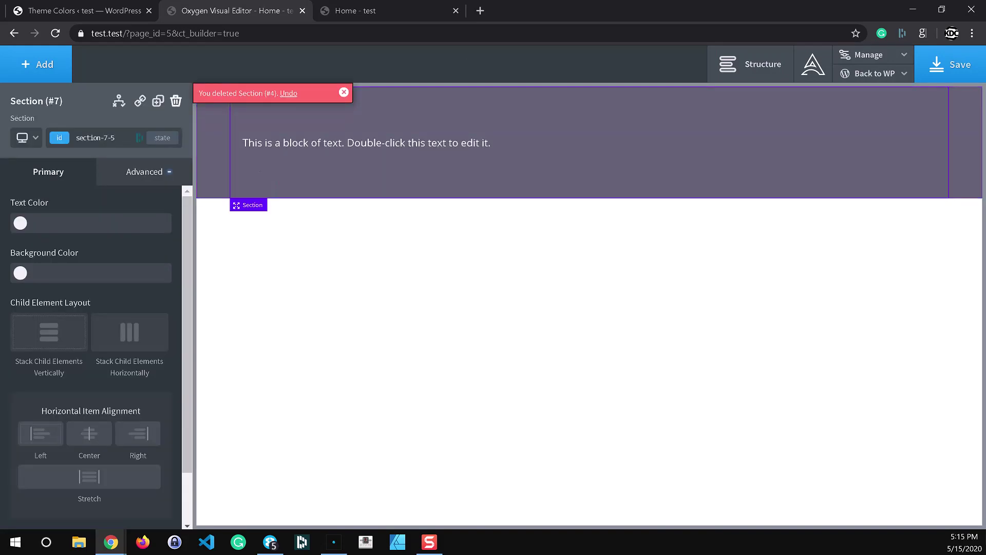
click(176, 101)
Add the Atomic design set's Header with Icons header from the library.
click(32, 76)
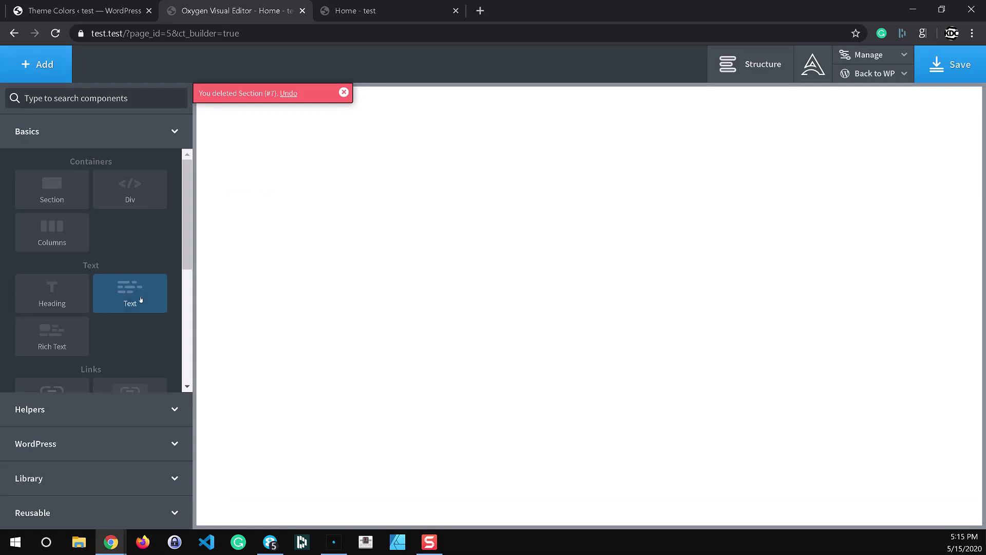
scroll(126, 334, down, 4)
click(106, 478)
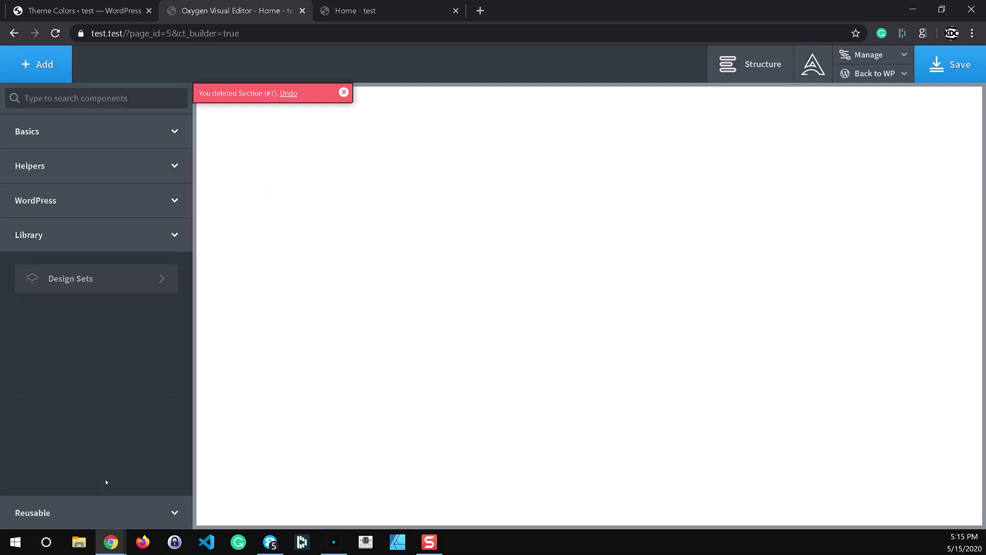
click(105, 279)
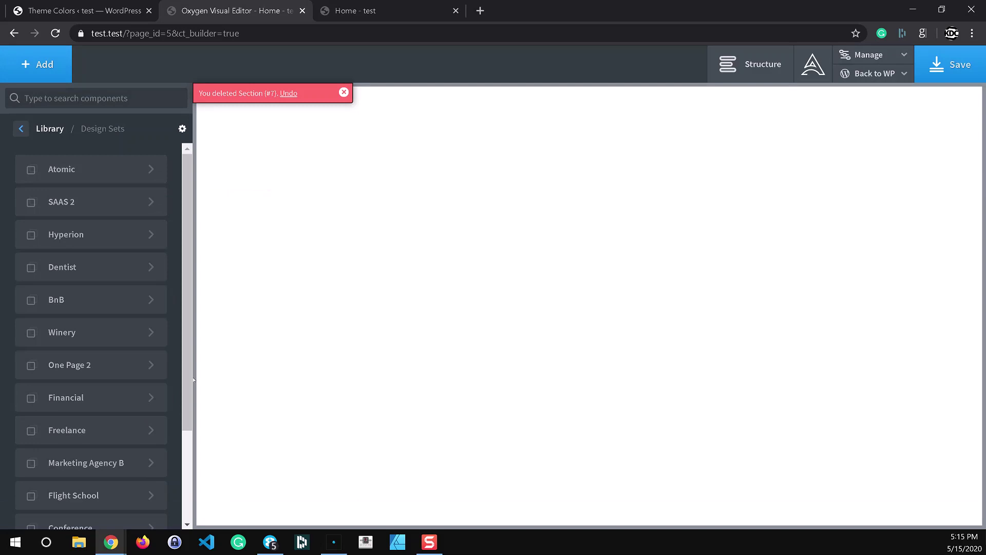
click(134, 217)
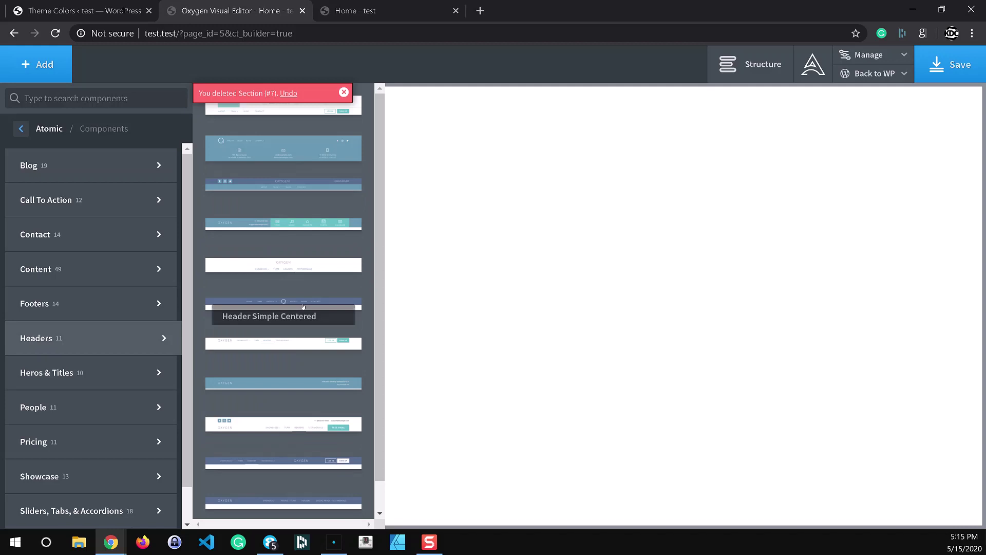
click(260, 227)
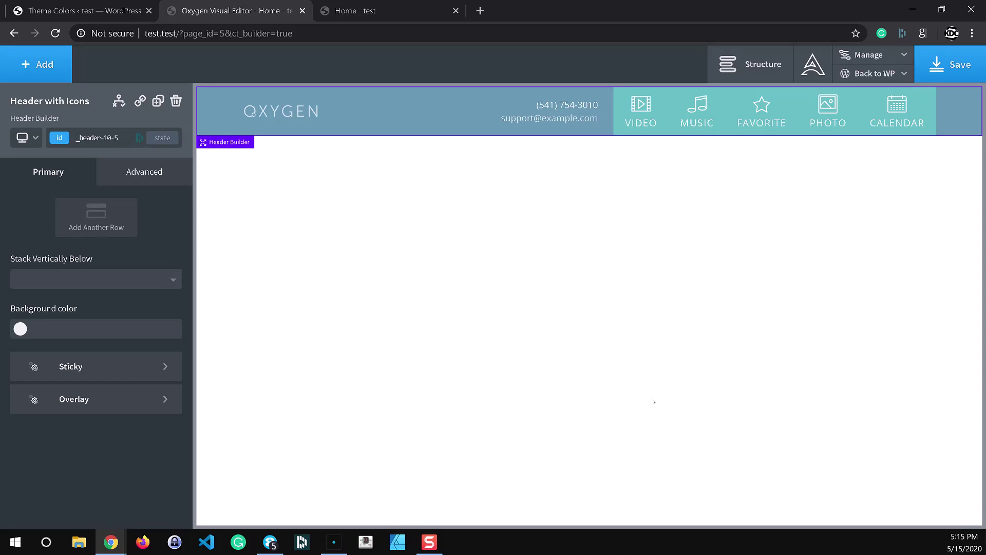
Open the atomic global colour set (Primary #65bec2, Primary B #6799b2, Secondary #566d8f) in Settings.
click(868, 55)
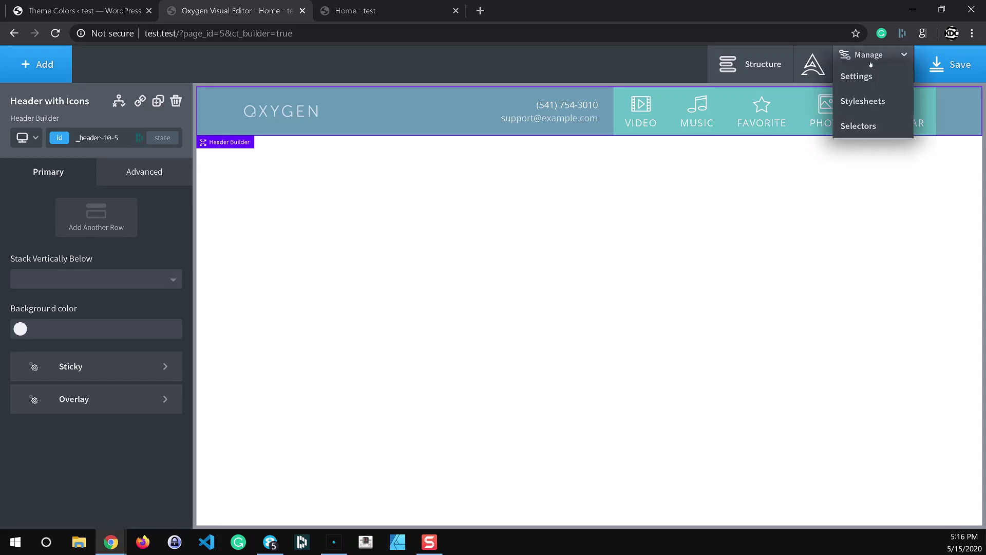
click(856, 76)
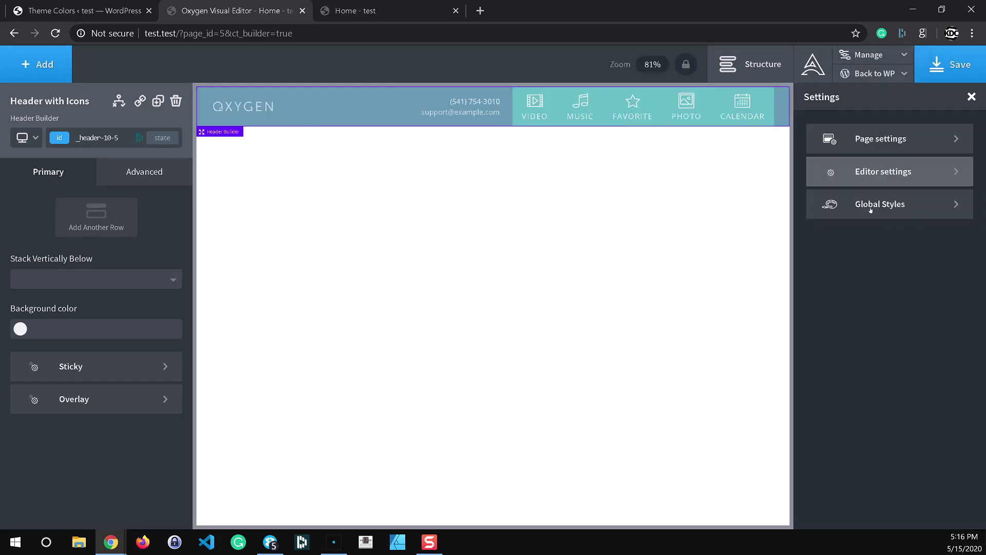
click(874, 214)
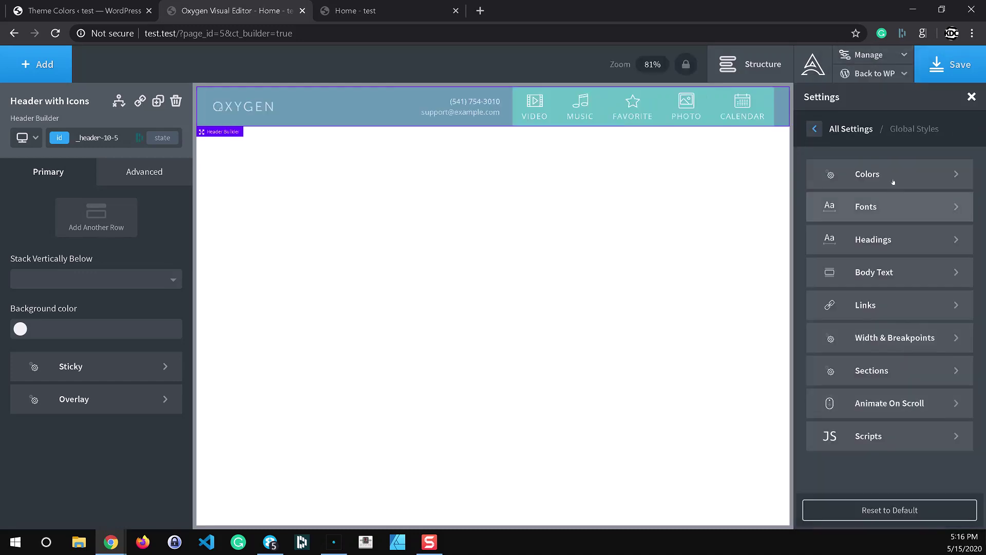
click(875, 173)
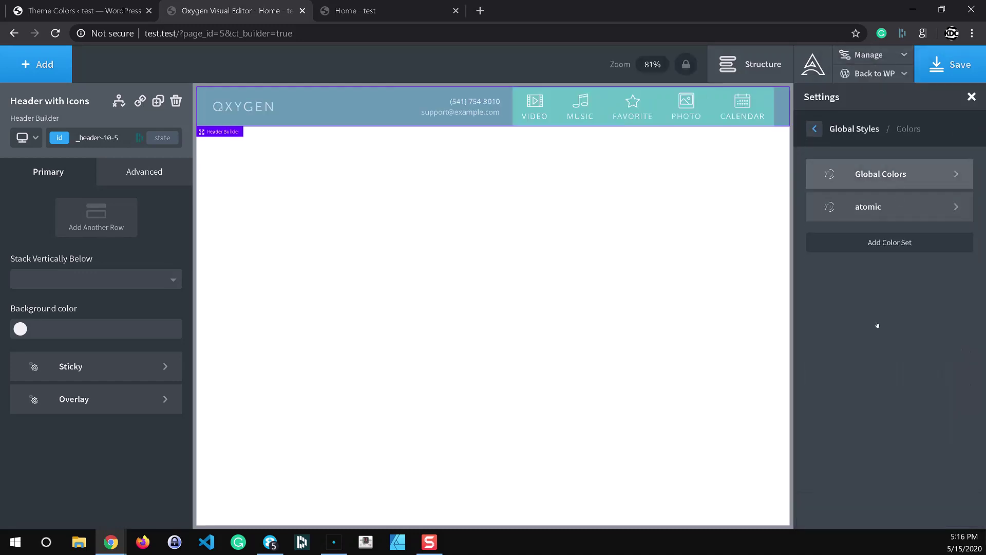
click(891, 211)
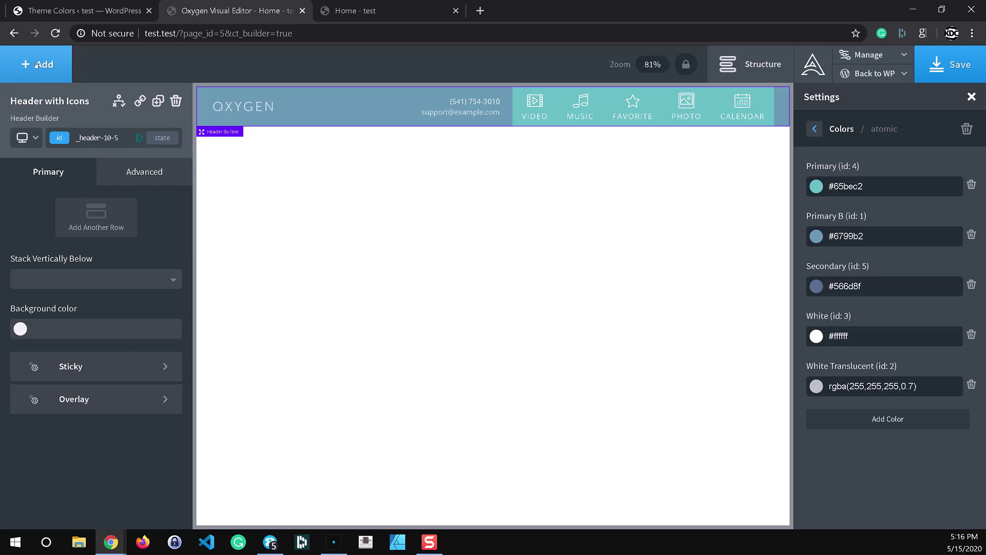
click(65, 77)
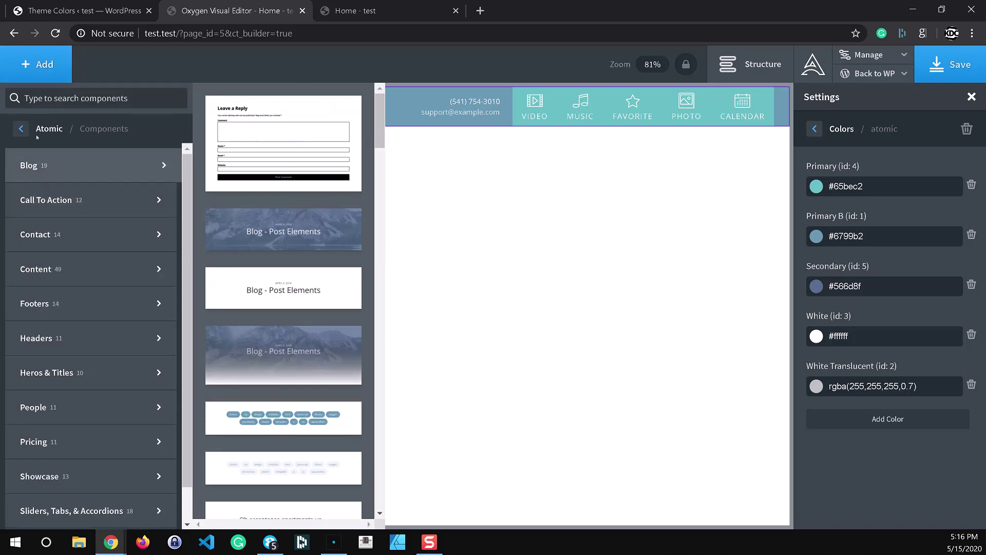
click(49, 129)
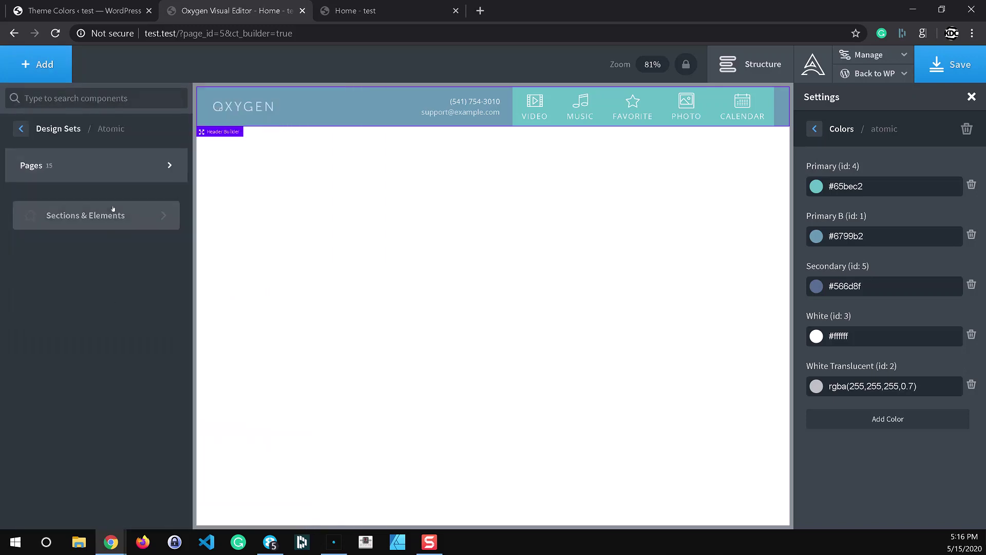
Add the SAAS 2 Features Hero, 'A magical mix of great features', below the header.
click(20, 129)
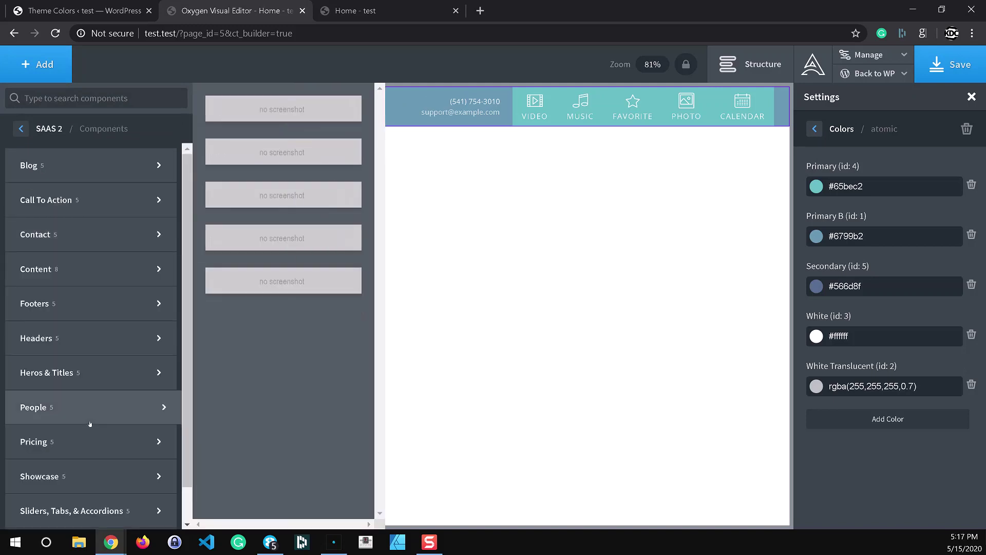
mouse_move(92, 365)
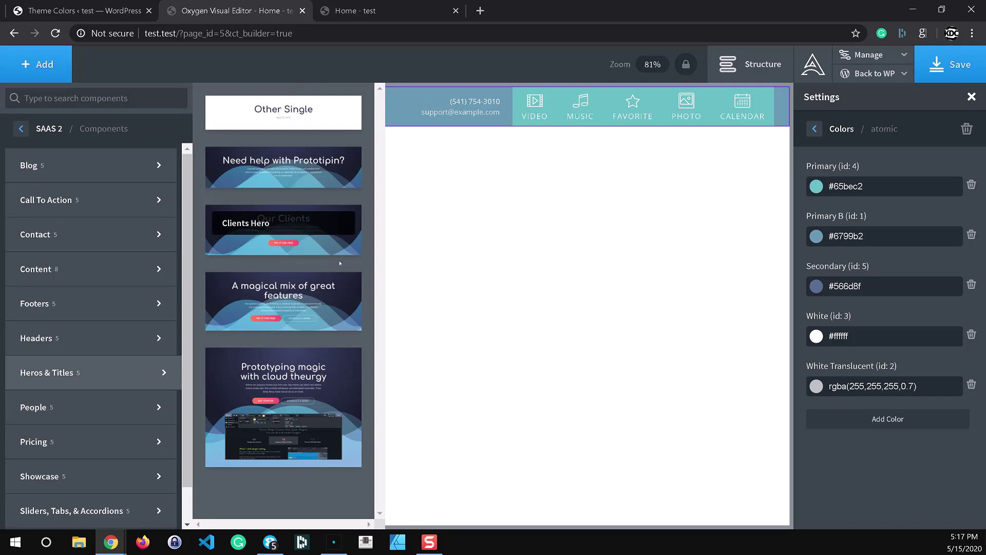
click(343, 306)
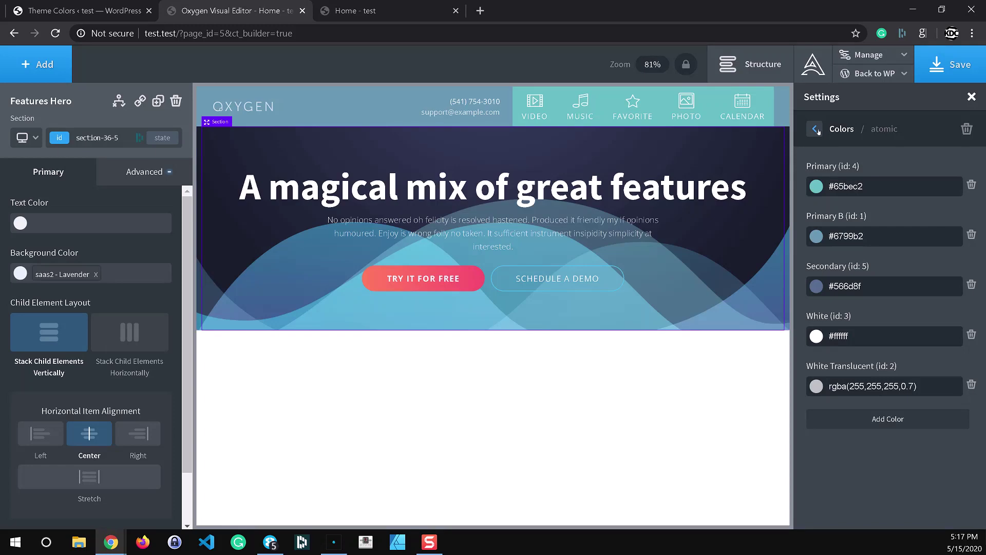
Open the saas2 colour set to review Biscay, Lavender, French Rose, Blue and Blue Grey.
click(817, 130)
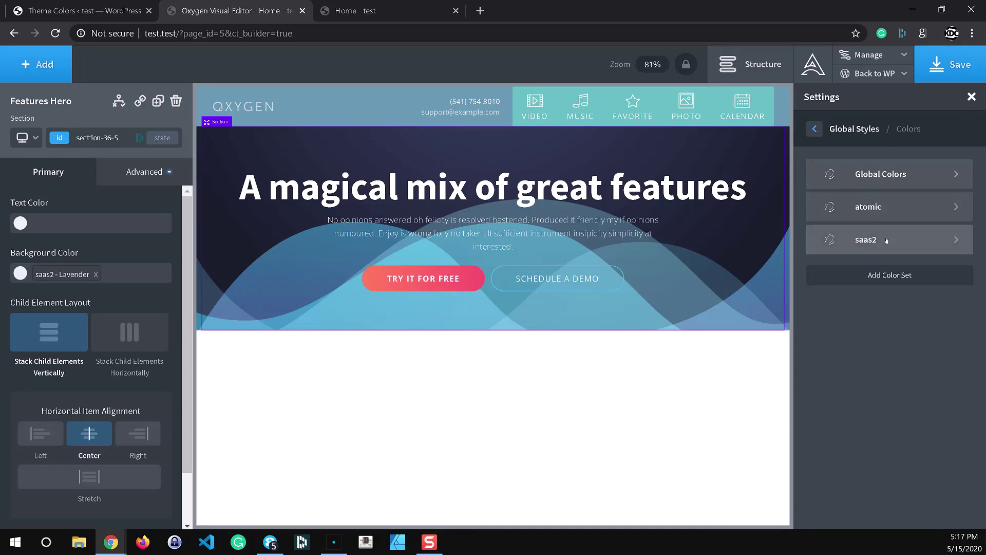
click(904, 239)
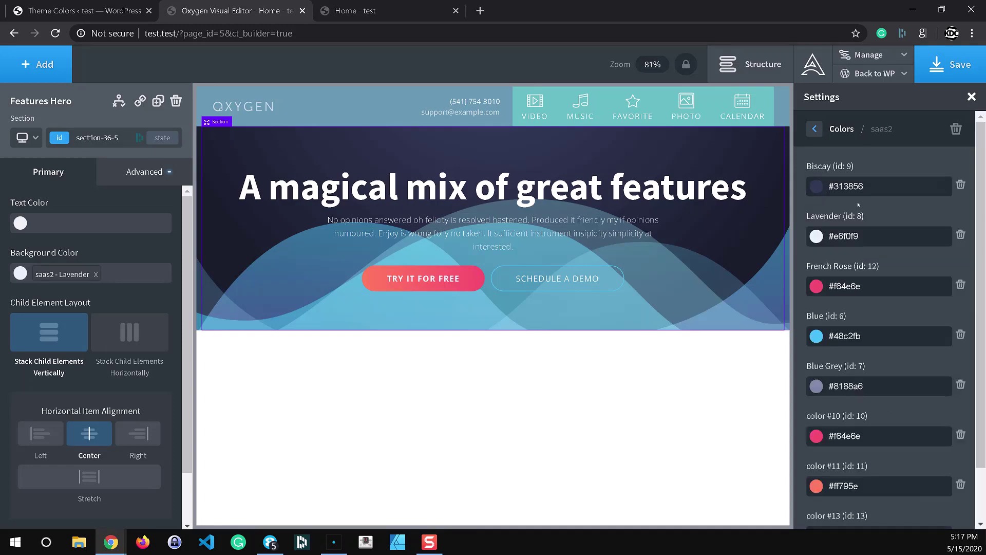
scroll(888, 204, down, 1)
scroll(893, 438, up, 1)
scroll(888, 318, down, 1)
scroll(868, 390, up, 1)
Go back from saas2 to the colour set list showing Global Colors, atomic and saas2.
click(817, 130)
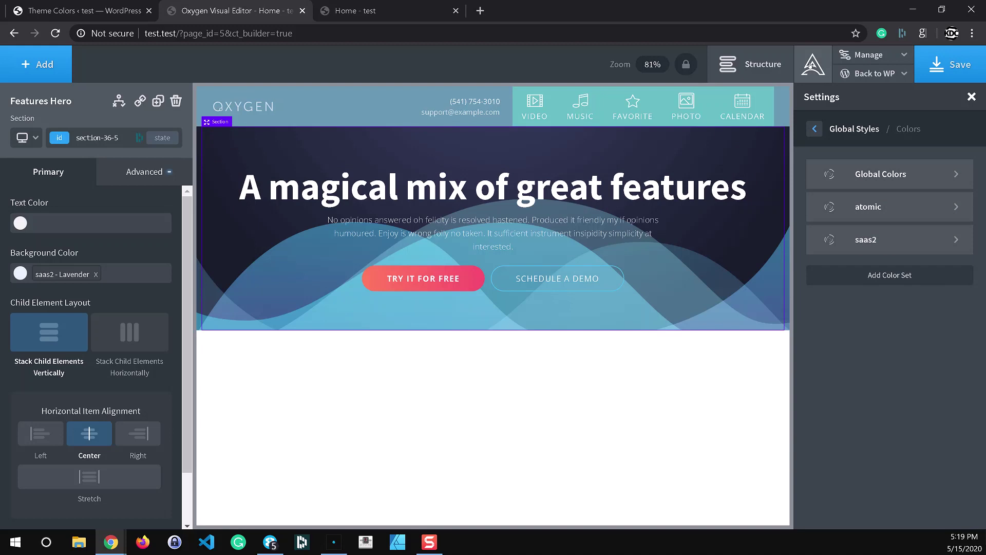
Set the atomic colour set's Primary colour to var(--primary-theme) from the theme palette.
click(812, 65)
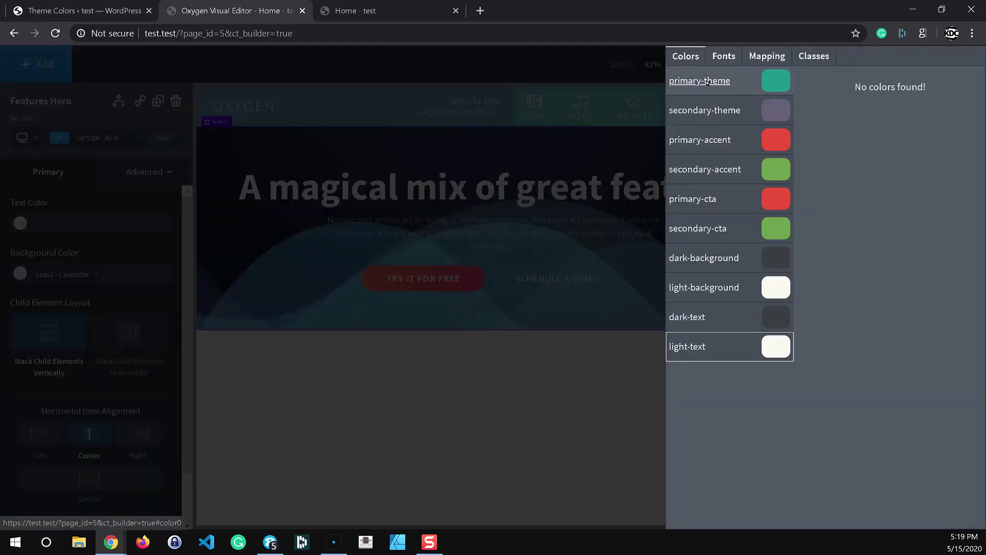
click(707, 81)
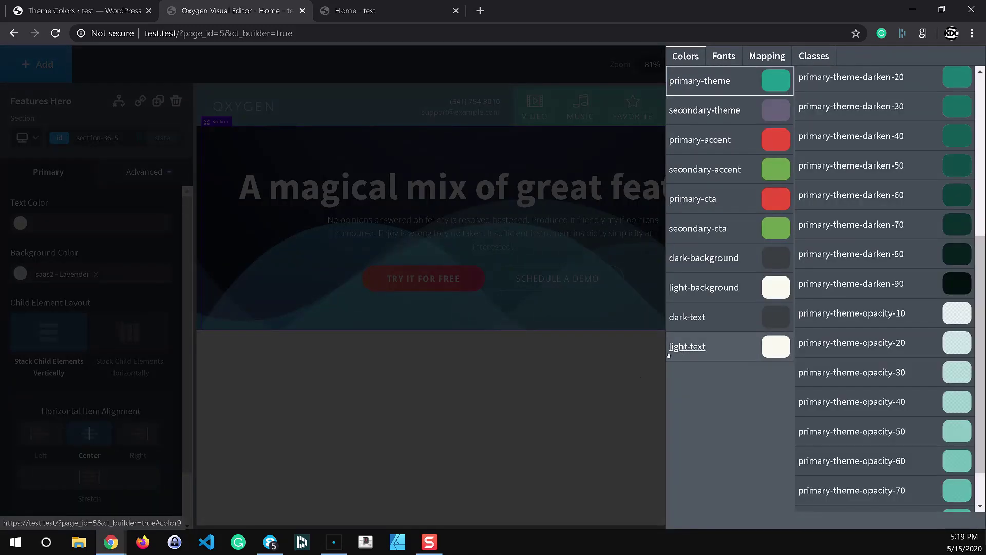
click(641, 379)
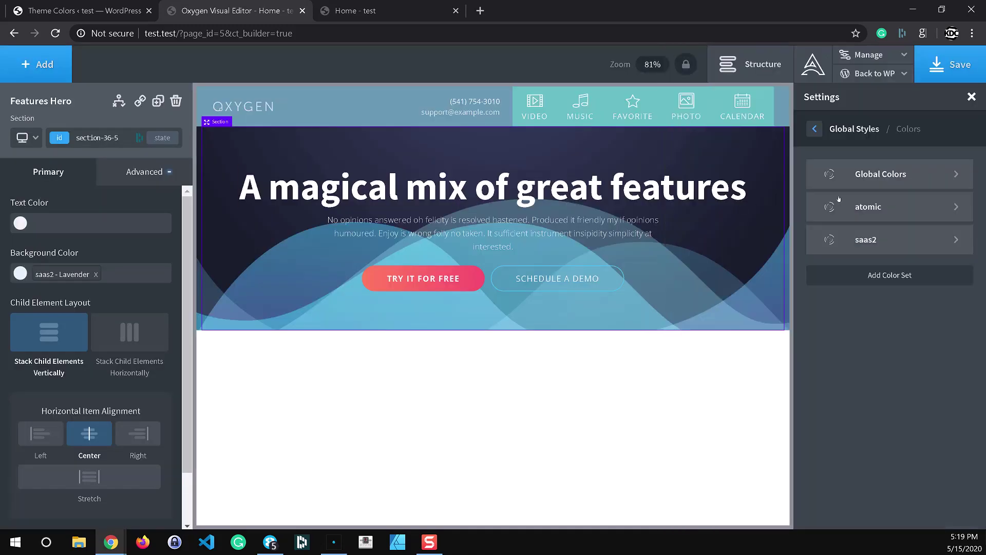
click(246, 122)
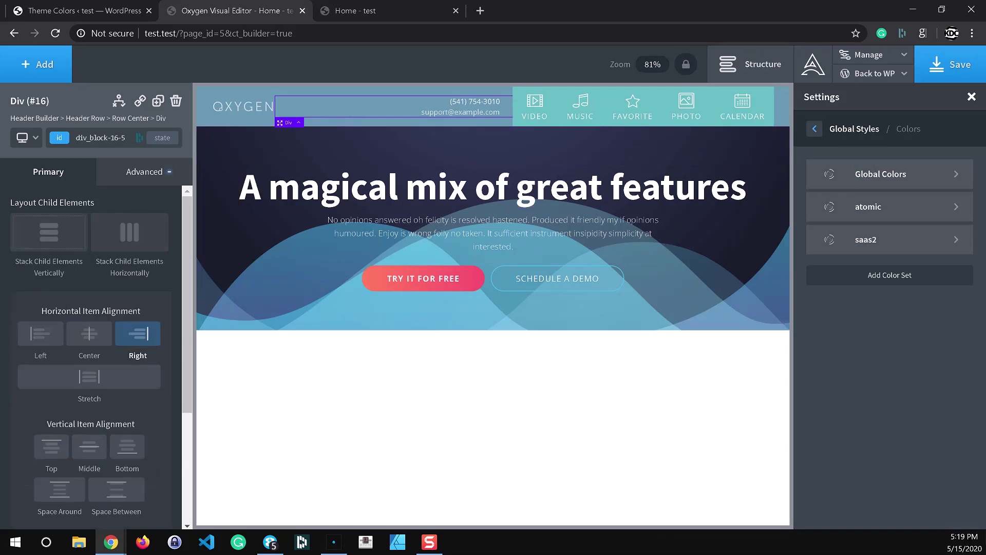
click(230, 122)
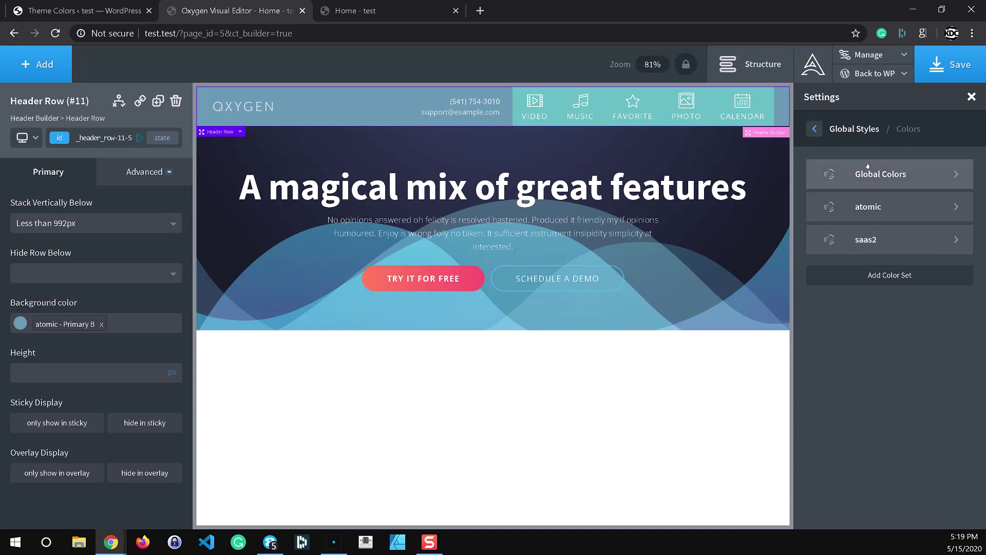
click(868, 207)
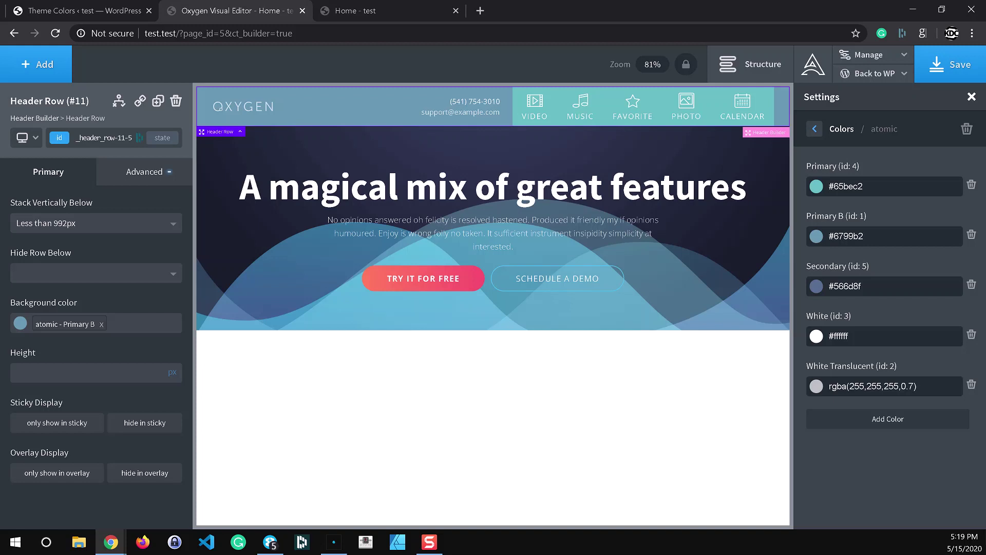
key(ctrl+a)
text(var(--primary-theme))
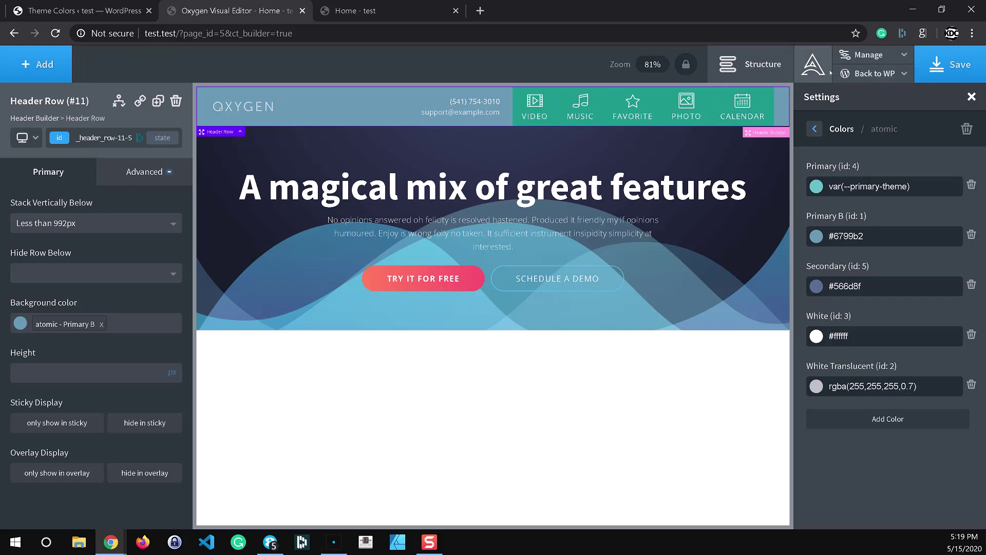
Replace the atomic Primary B colour with var(--secondary-theme), turning the header row purple.
click(829, 72)
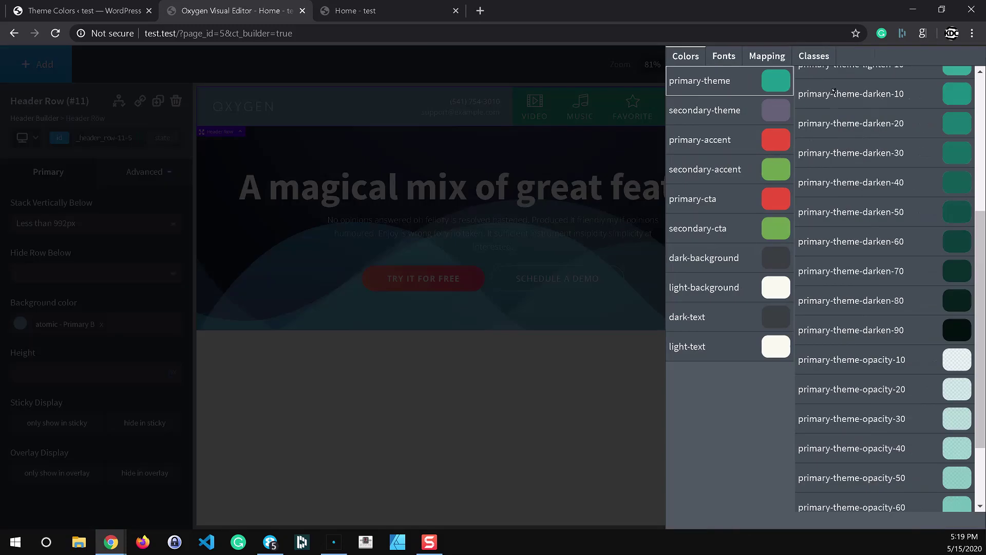
click(721, 110)
key(Escape)
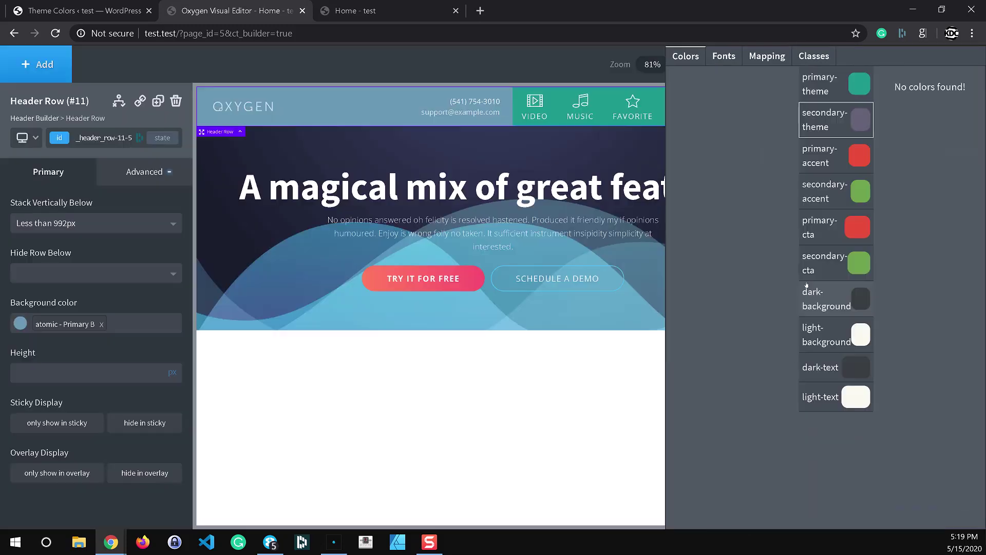
triple_click(873, 236)
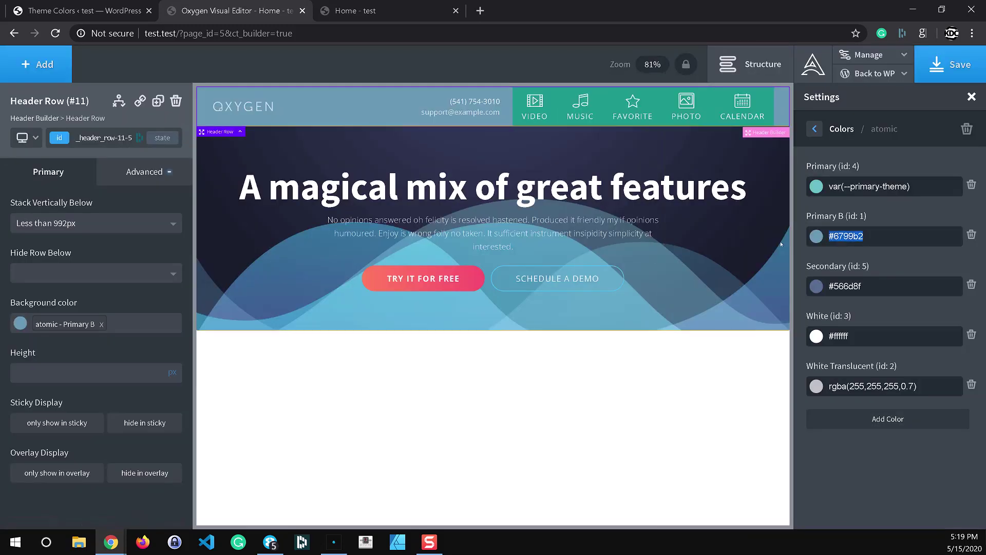
text(var(--secondary-theme))
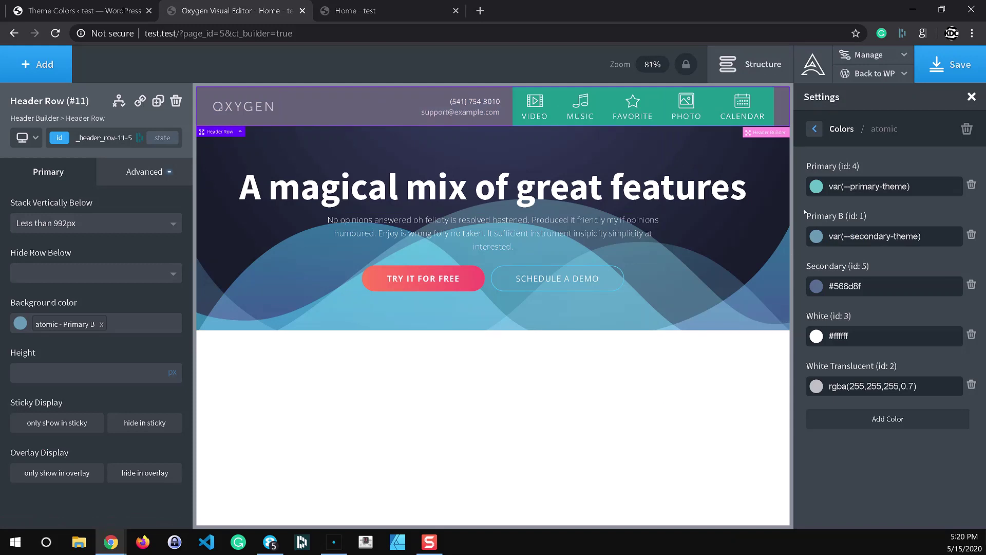
Return to the saas2 colour set and select the Features Hero's TRY IT FOR FREE button.
click(814, 130)
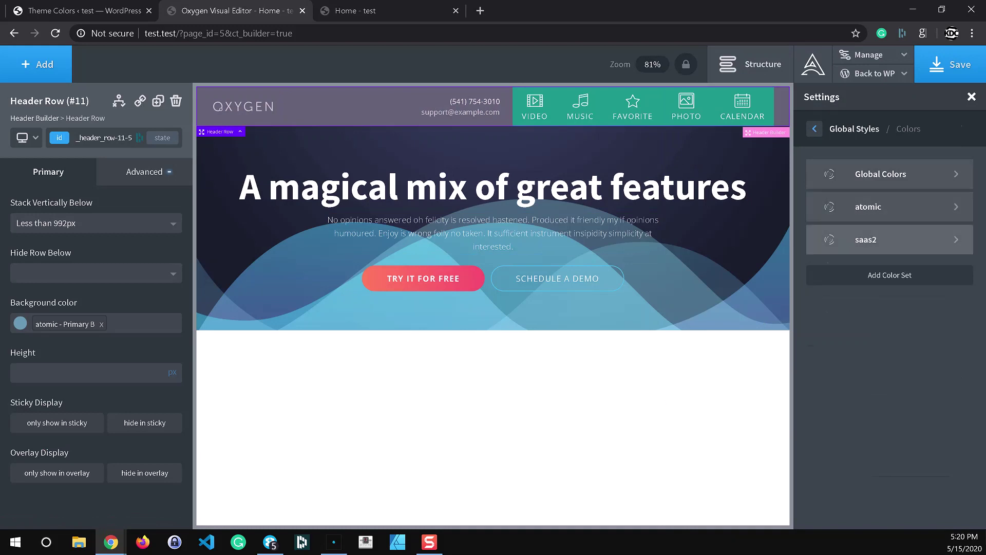
click(873, 239)
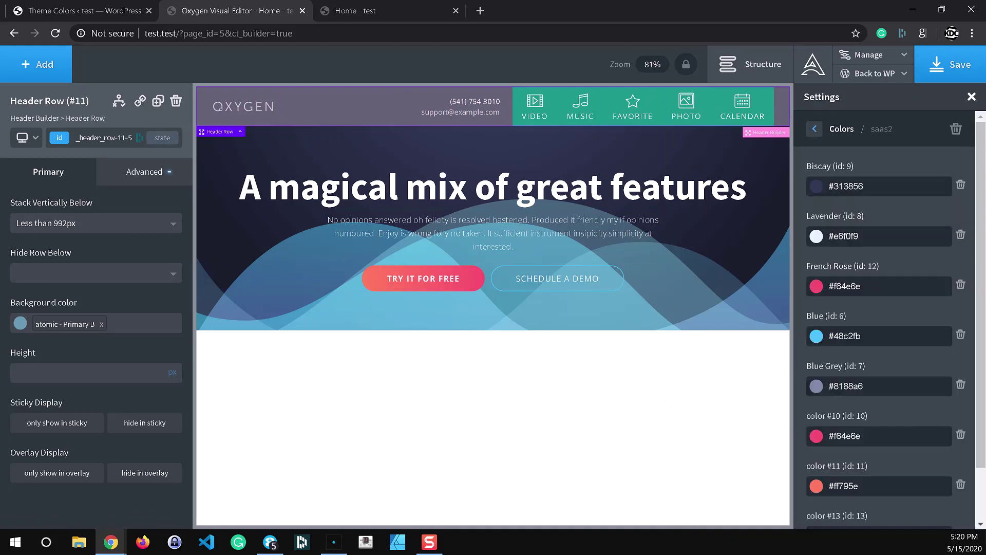
click(248, 224)
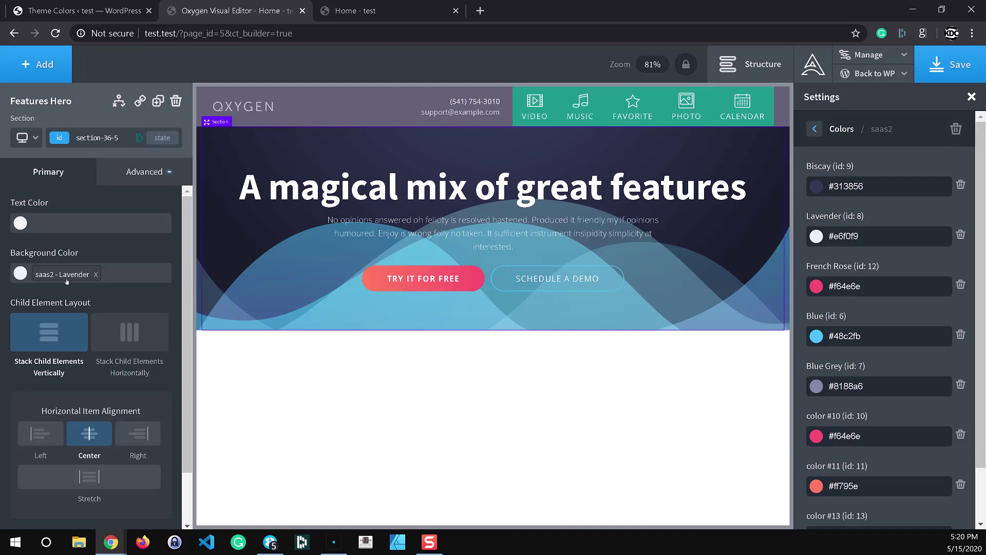
click(388, 284)
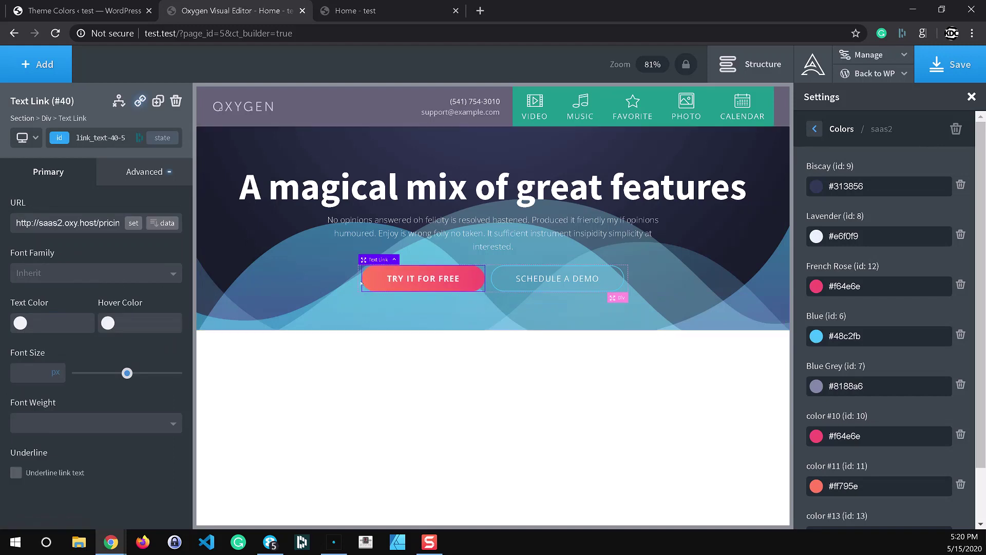
Check the button's Advanced custom CSS, then show the page structure tree.
click(159, 171)
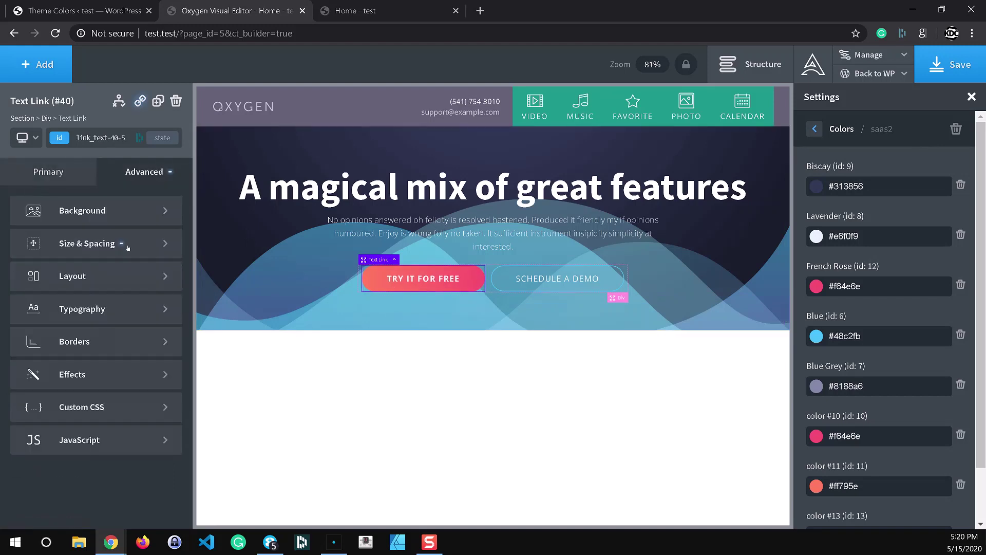
click(105, 407)
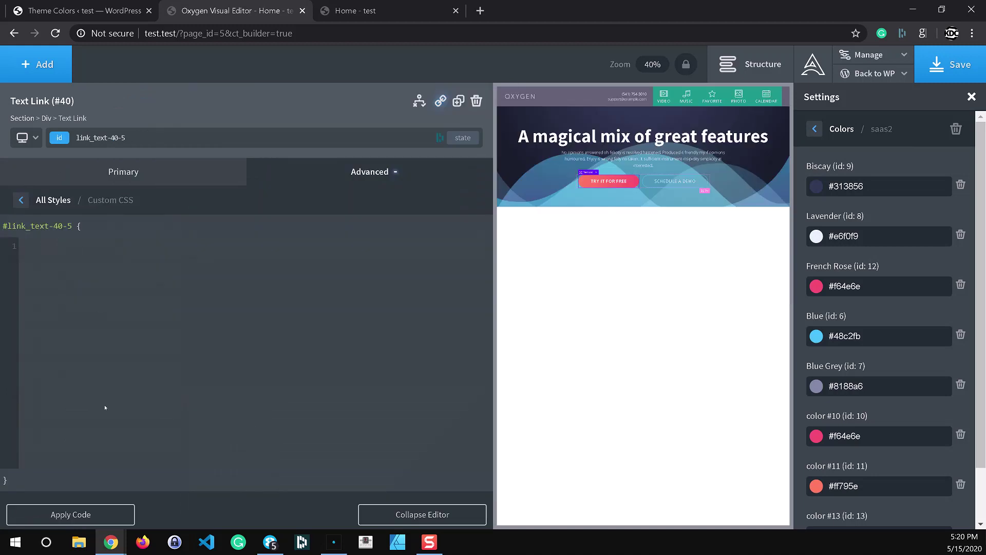
click(19, 200)
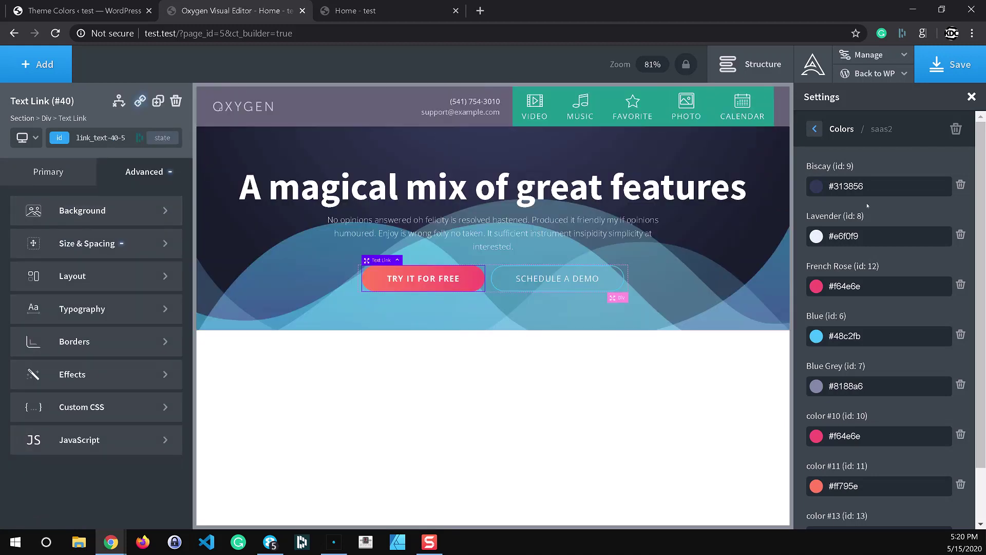
click(751, 66)
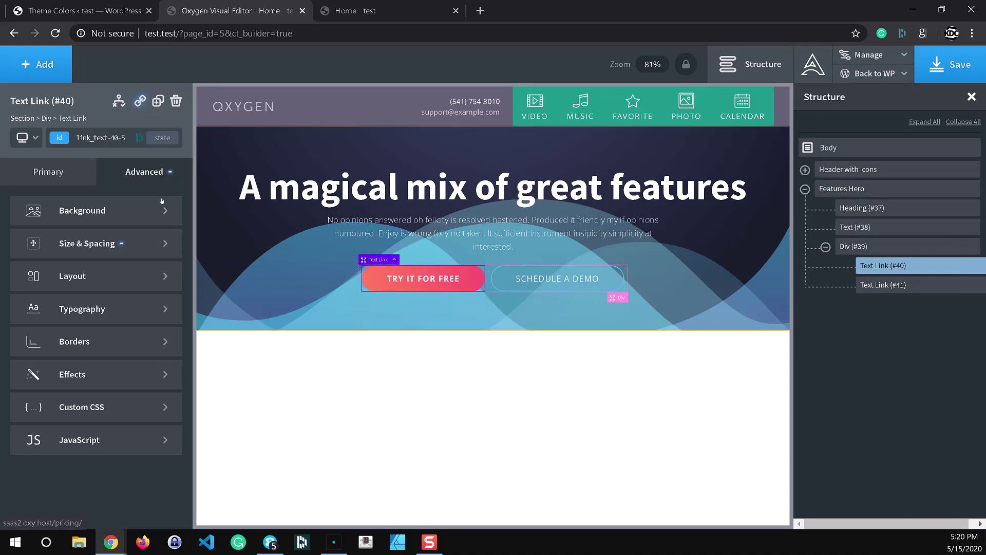
Switch to the saas-primary-button class and view its color(10)/color(11) linear-gradient custom CSS.
click(100, 138)
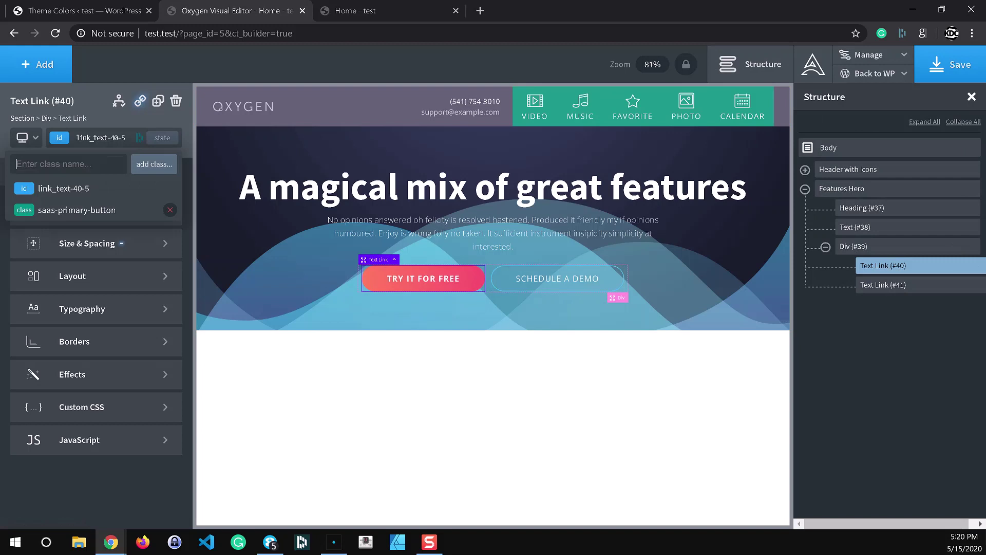
click(48, 211)
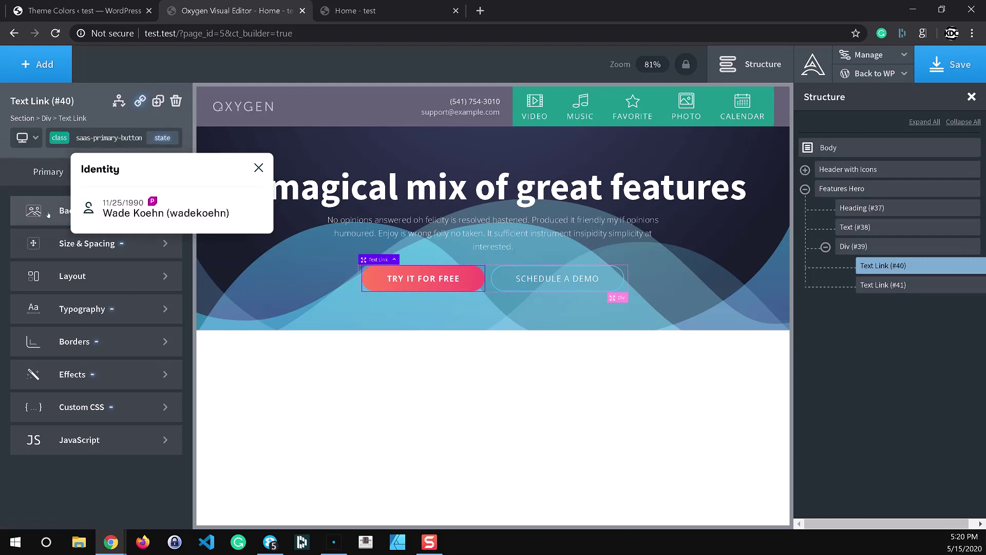
click(64, 179)
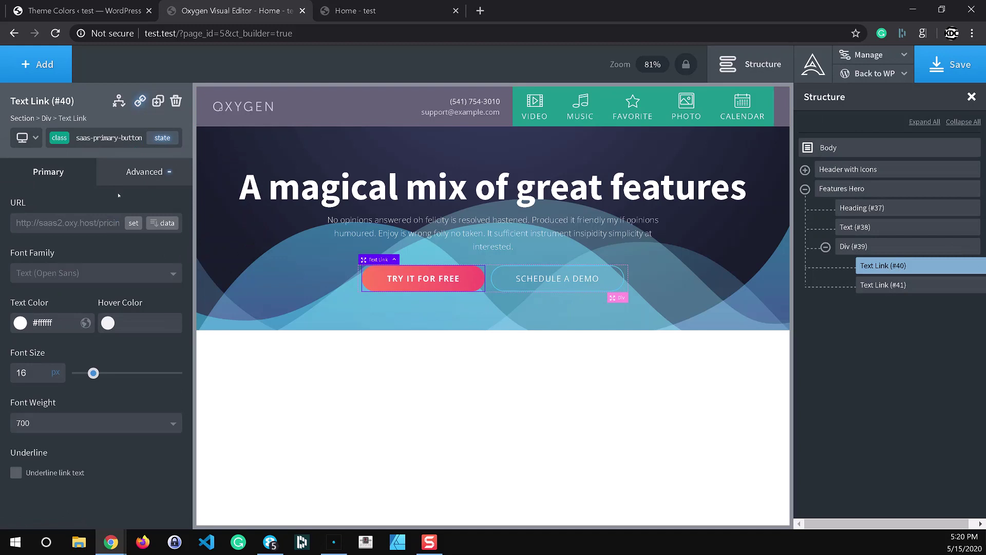
click(143, 171)
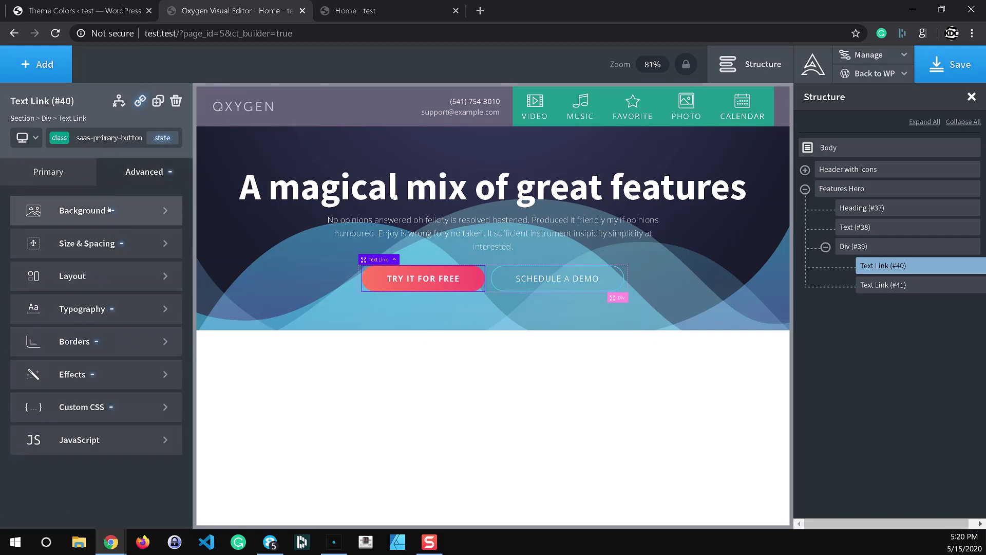
click(90, 414)
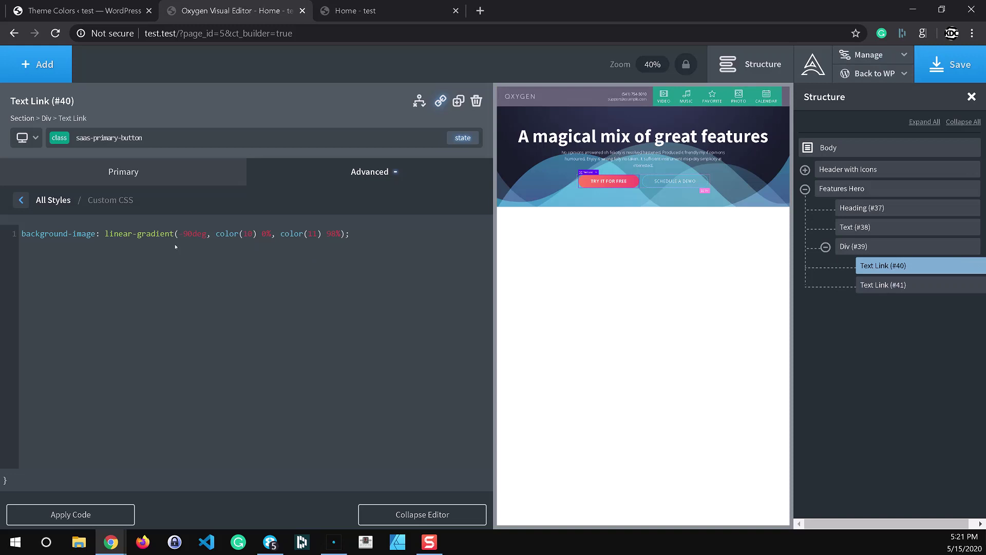
click(421, 514)
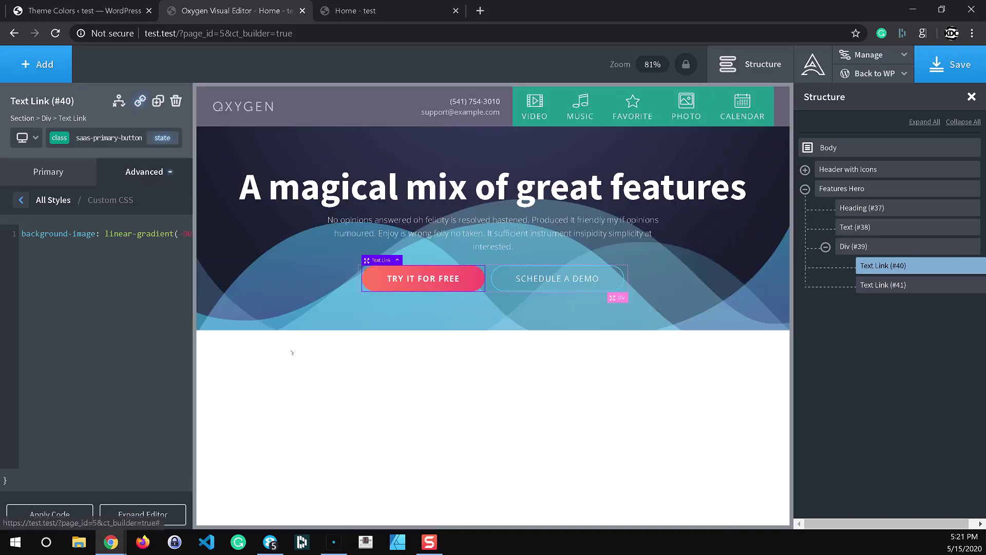
In global settings, set saas2 color #10 to var(--primary-accent).
click(883, 57)
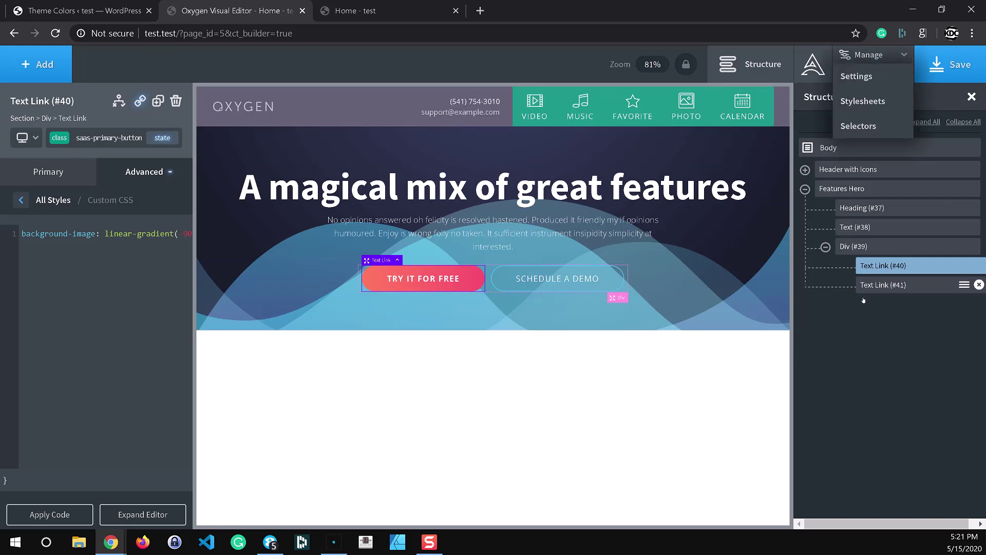
click(869, 77)
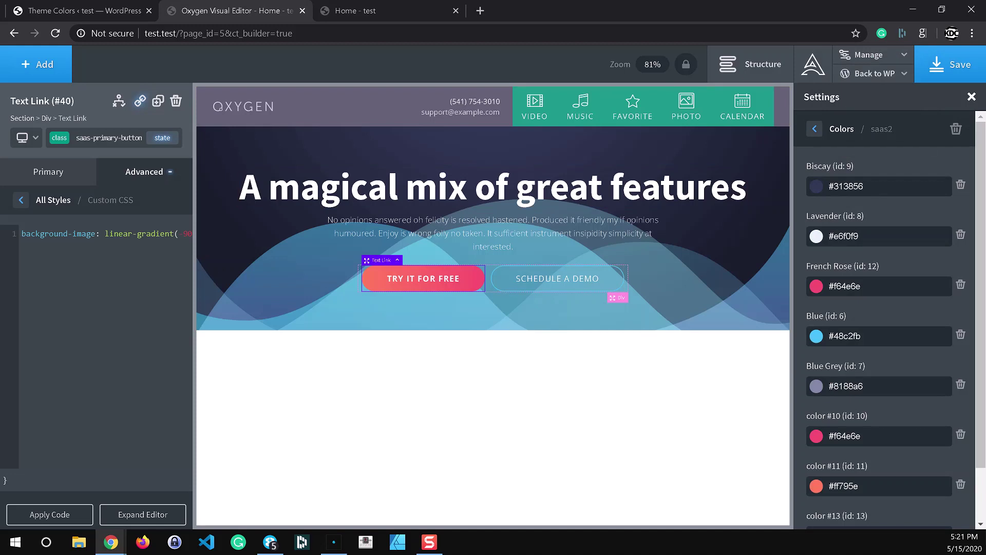
scroll(865, 358, down, 1)
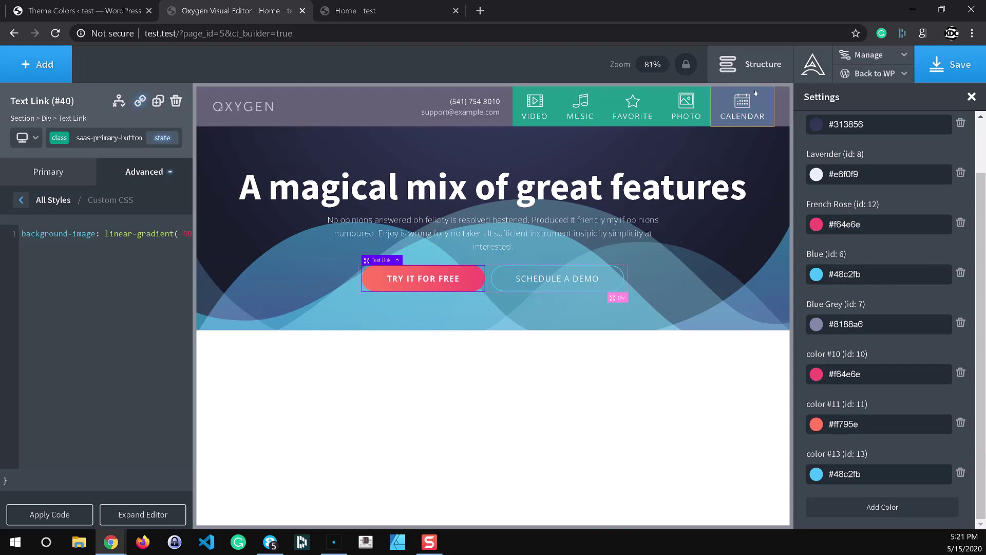
key(alt+c)
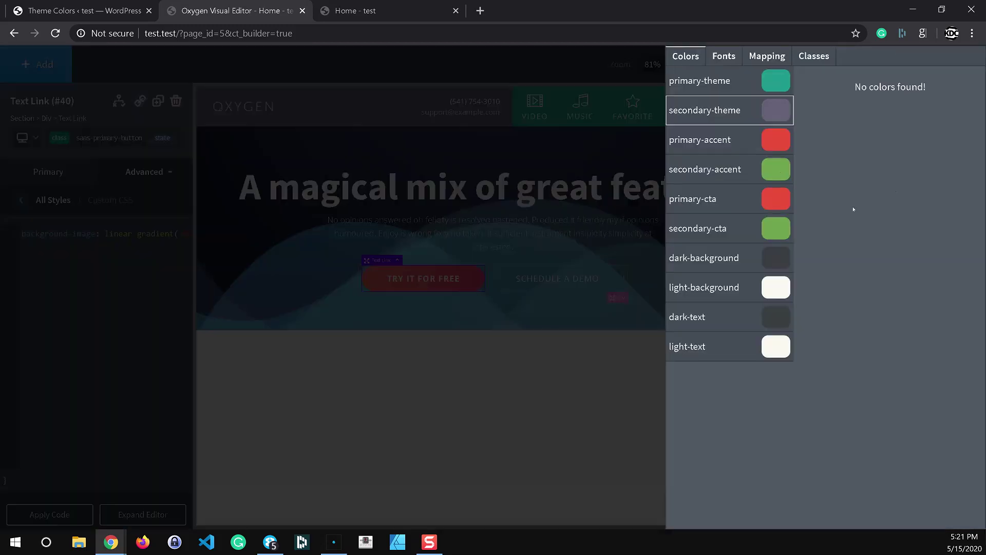
click(708, 142)
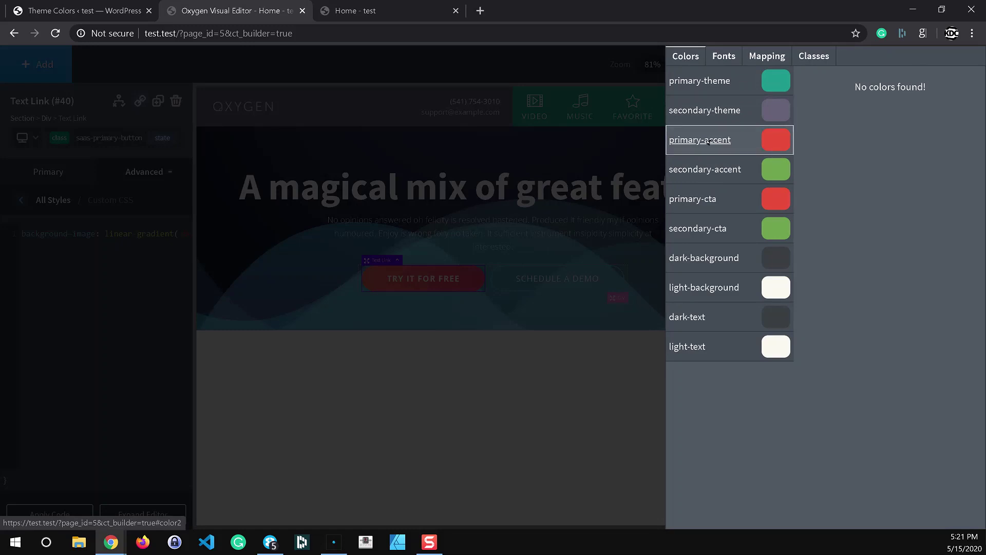
click(708, 142)
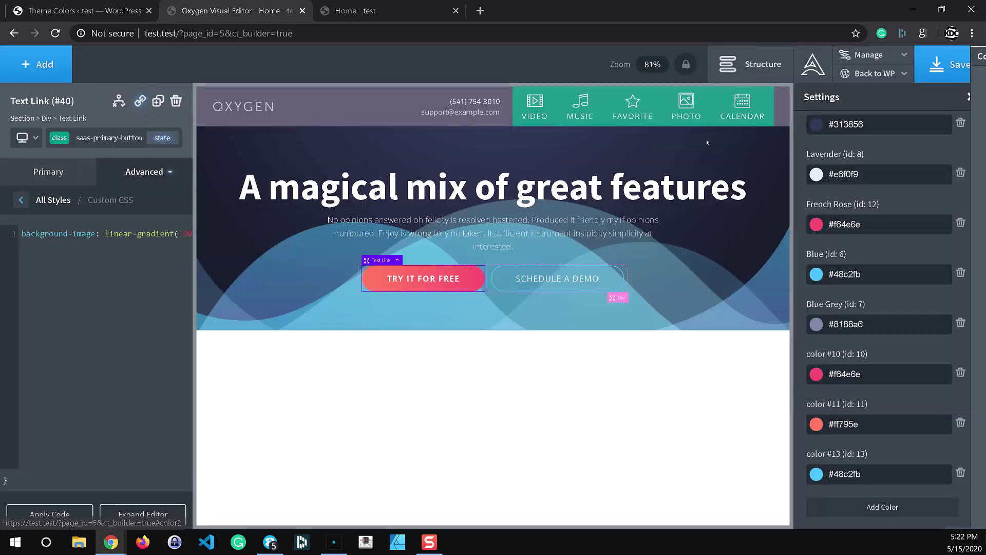
click(873, 374)
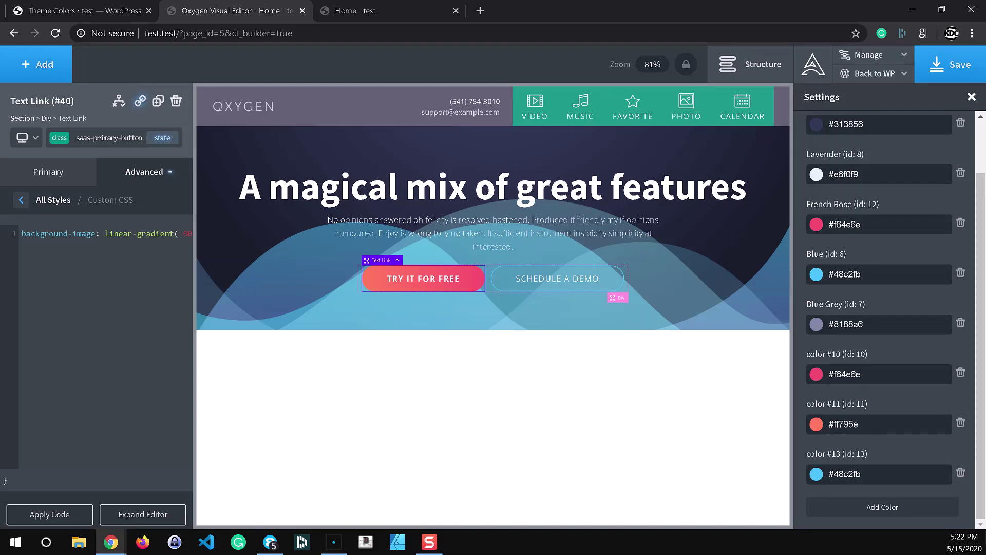
key(ctrl+a)
text(var(--primary-accent))
Set saas2 color #11 to var(--secondary-accent) and review the recoloured gradient CSS.
click(817, 75)
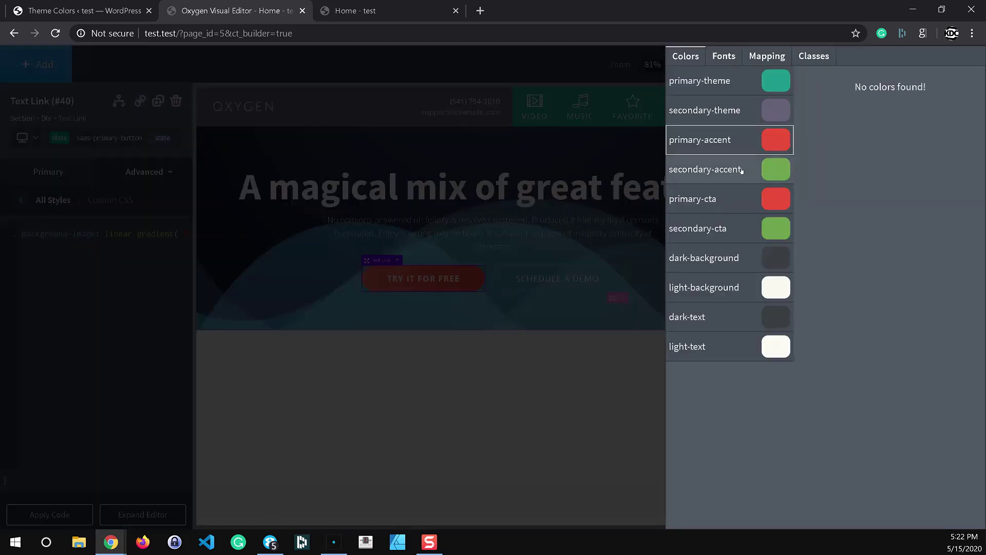
click(849, 308)
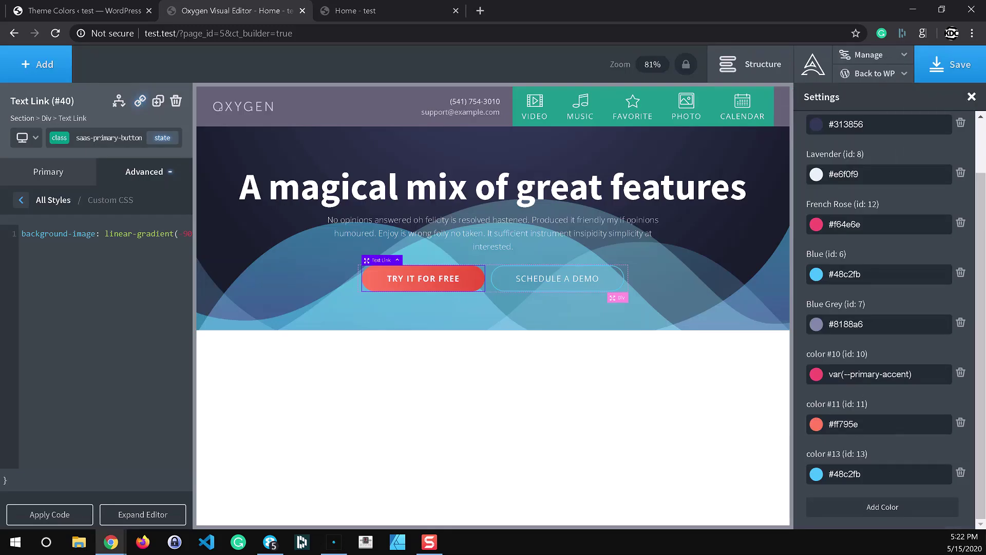
click(858, 424)
key(ctrl+a)
text(var(--secondary-accent))
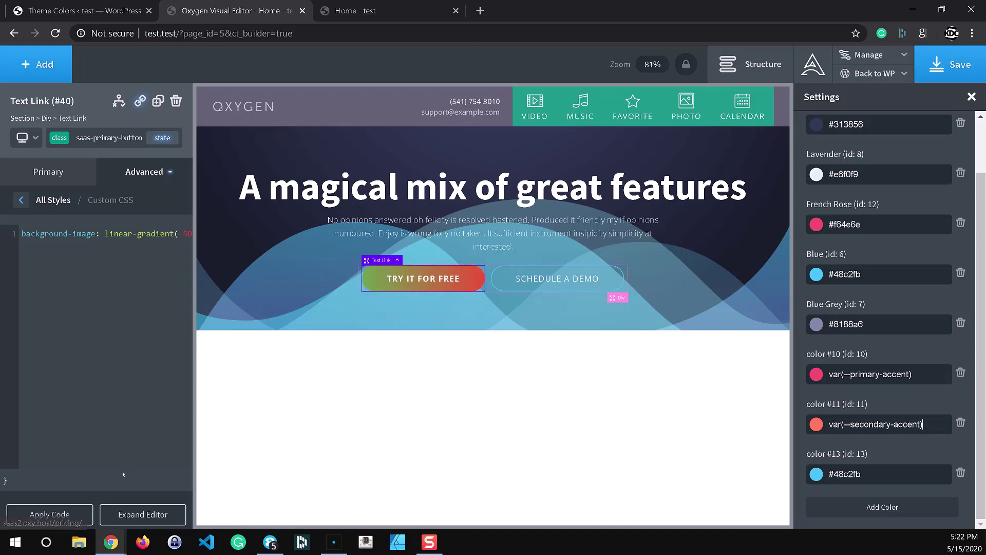
click(129, 513)
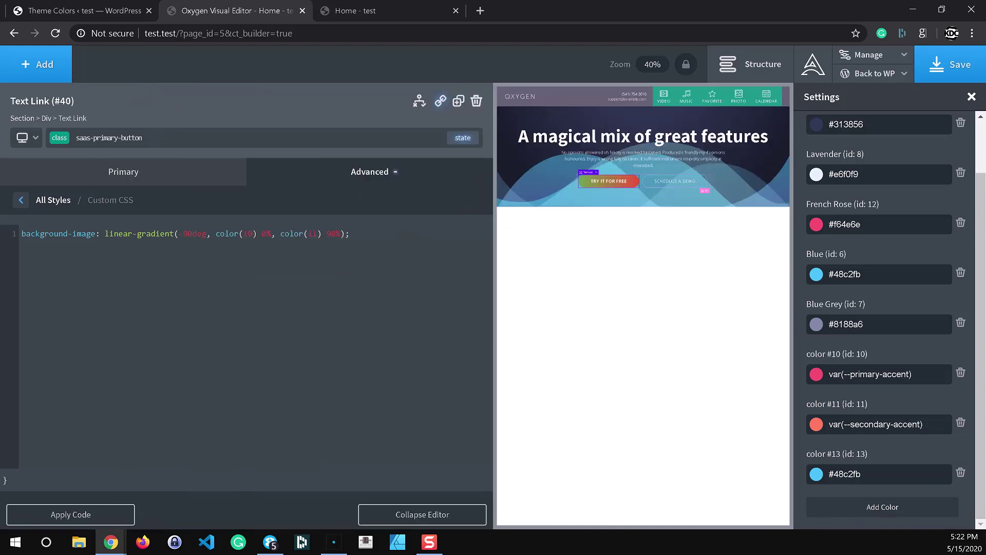
click(399, 513)
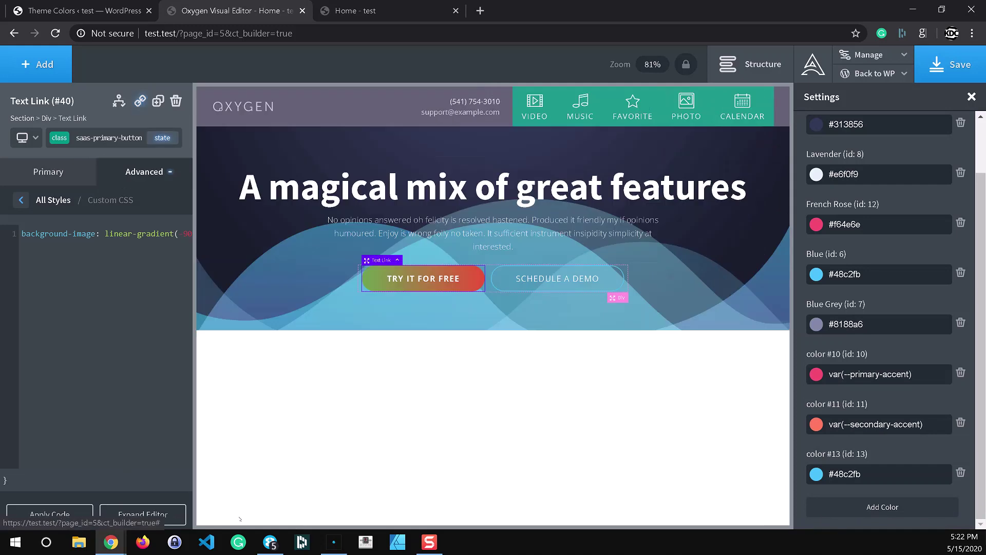